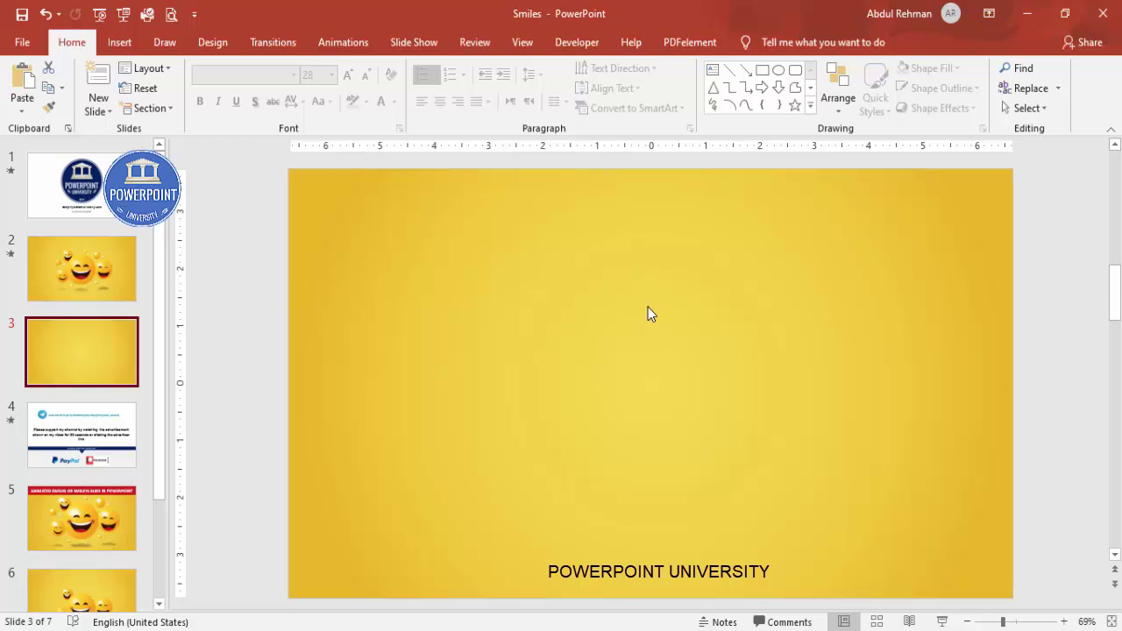
# Step: Open Format Background and confirm the slide's Radial gradient, leaving type and direction unchanged
pyautogui.rightClick(614, 308)
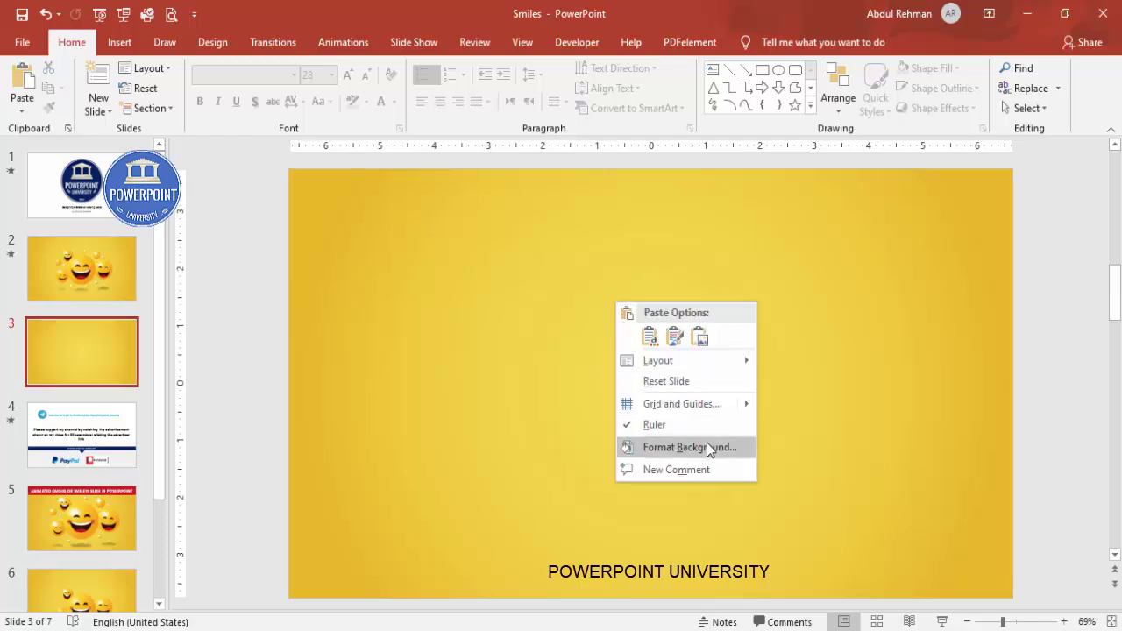
pyautogui.click(707, 445)
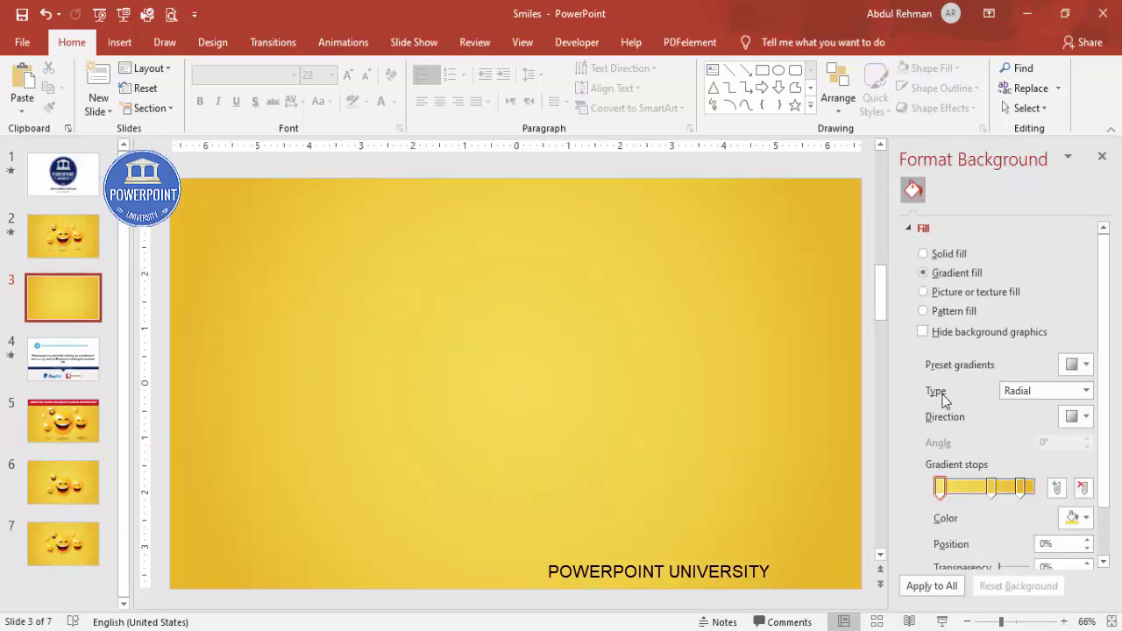
pyautogui.click(1016, 400)
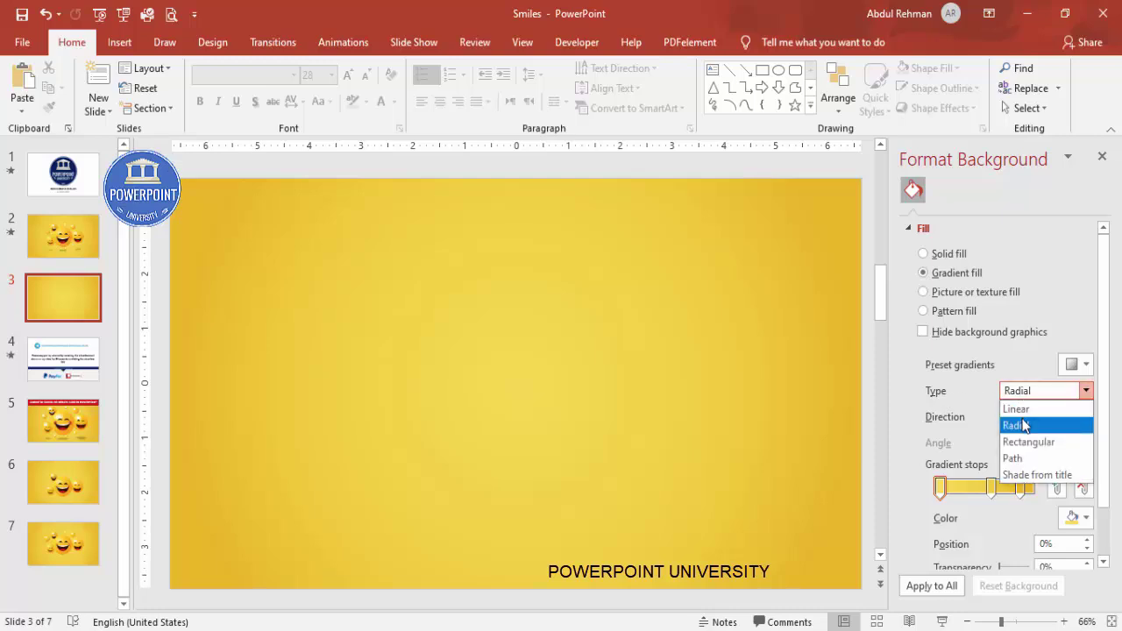
pyautogui.click(1024, 425)
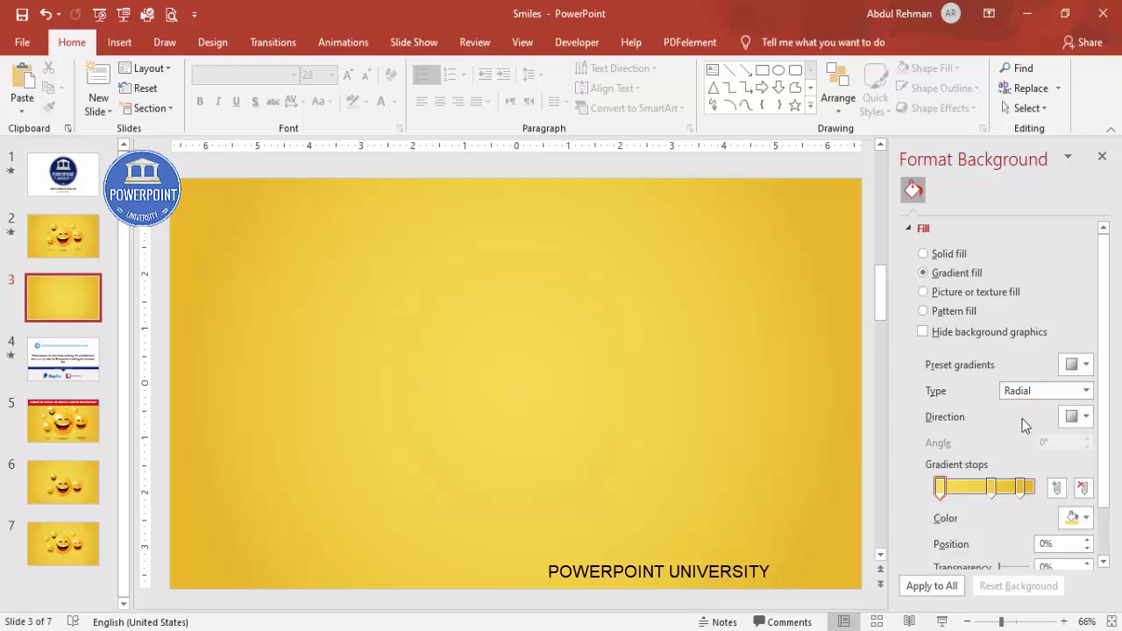
pyautogui.click(1077, 416)
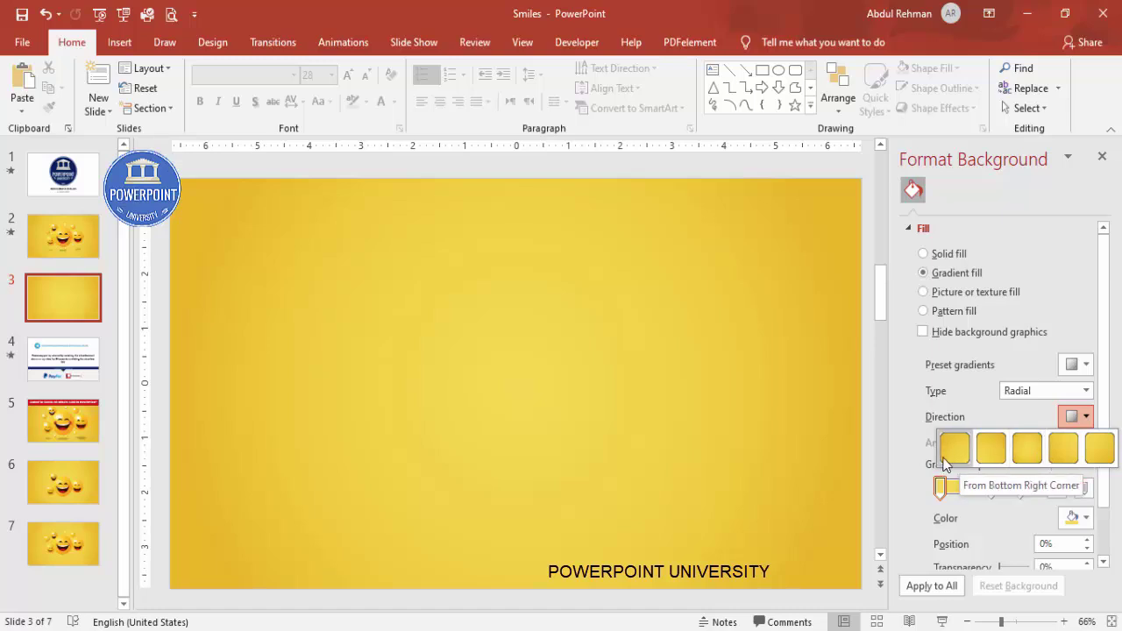
pyautogui.click(898, 461)
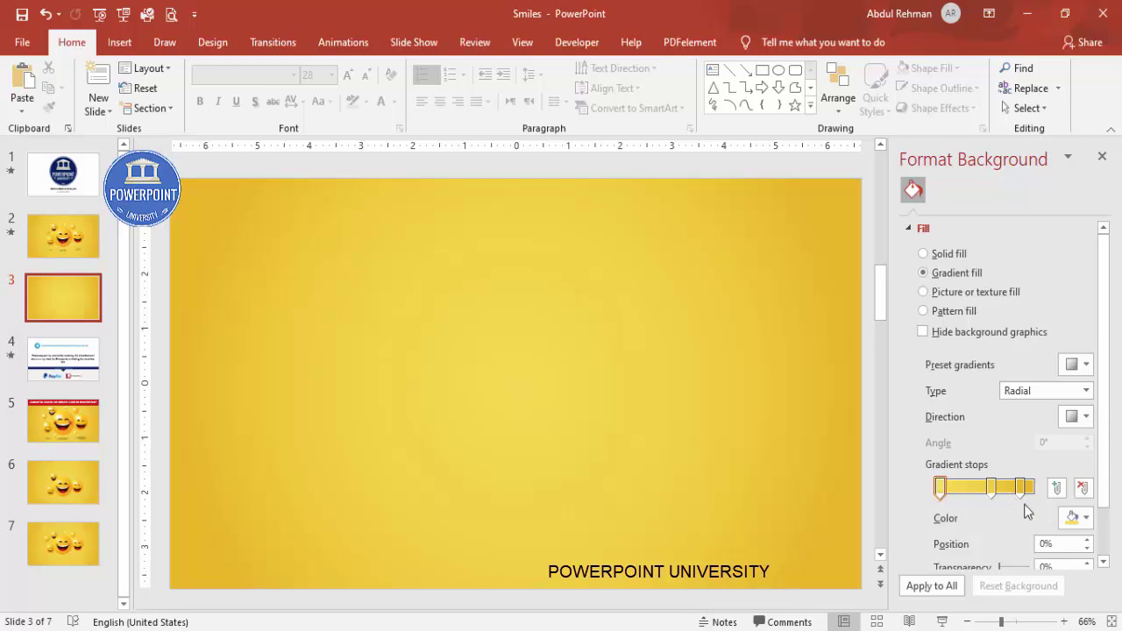
# Step: Inspect a gradient stop's hex colour in More Colors, then cancel without changes
pyautogui.click(1077, 517)
pyautogui.click(1019, 479)
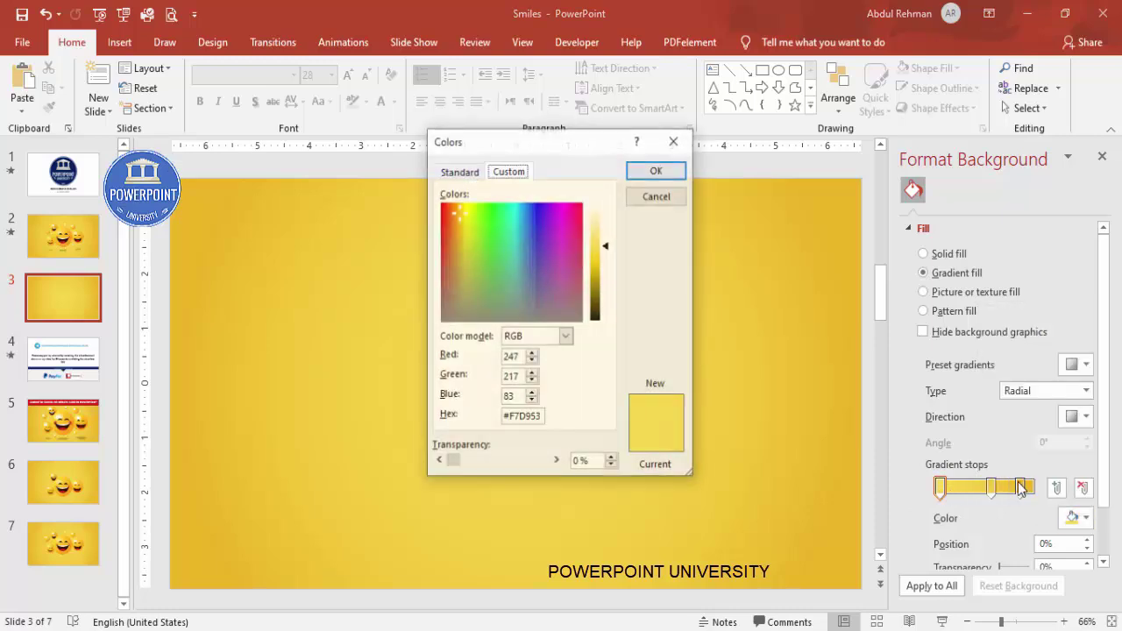
pyautogui.moveTo(506, 417); pyautogui.dragTo(590, 422)
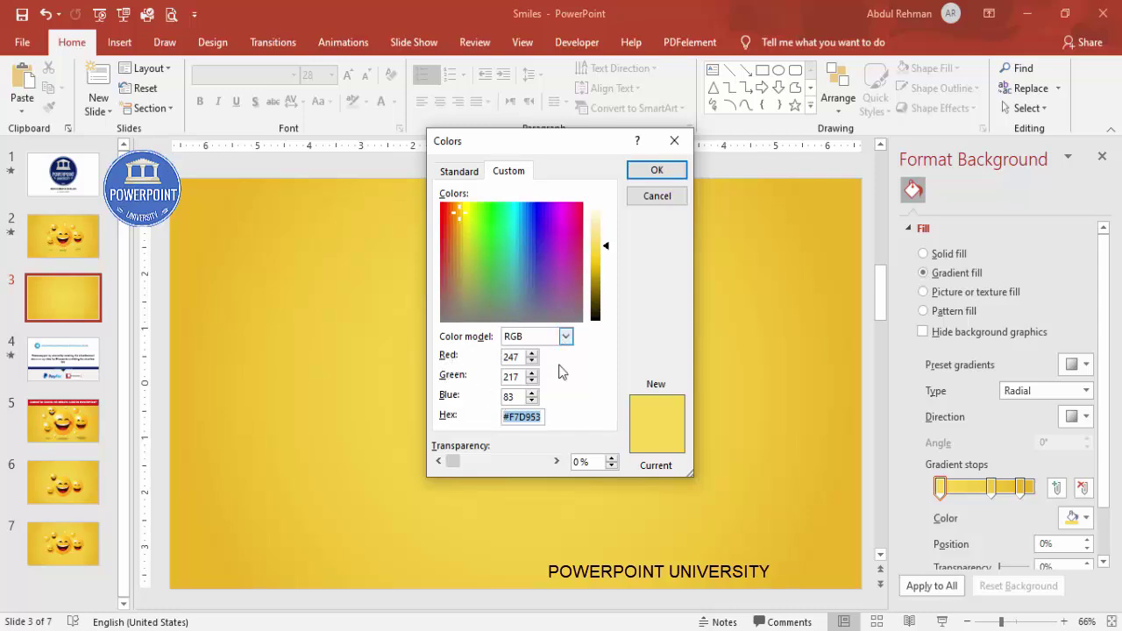
pyautogui.click(651, 193)
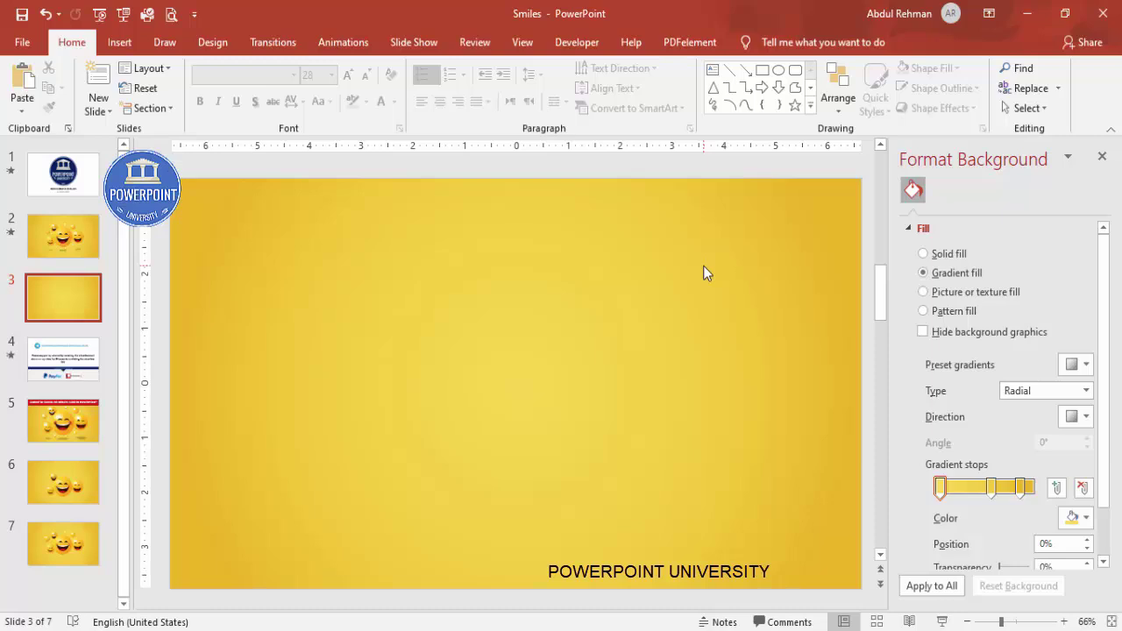
# Step: Draw a 3.71" circle at the slide centre and give it No Outline
pyautogui.click(119, 42)
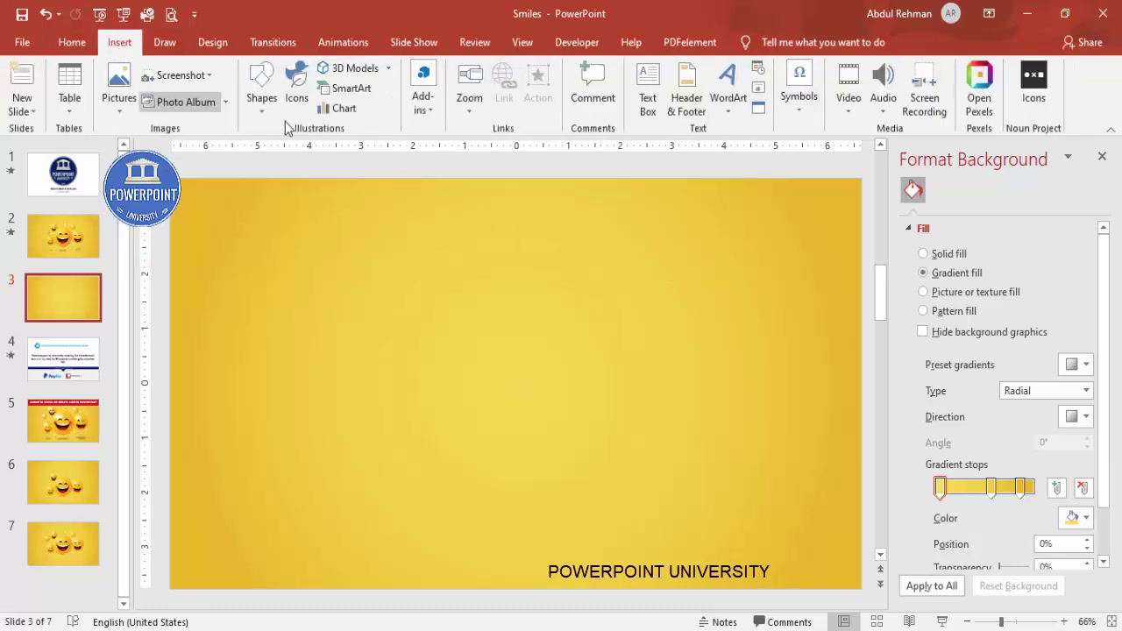
pyautogui.click(262, 92)
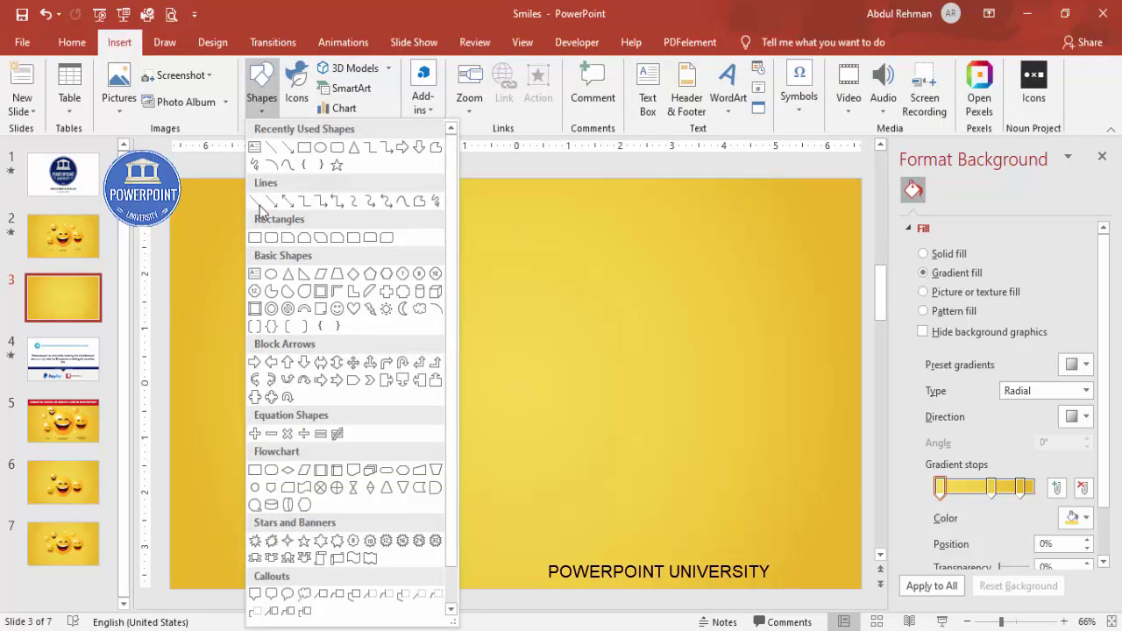
pyautogui.click(272, 279)
pyautogui.moveTo(442, 296)
pyautogui.mouseDown()
pyautogui.moveTo(571, 429)
pyautogui.moveTo(611, 500)
pyautogui.mouseUp()
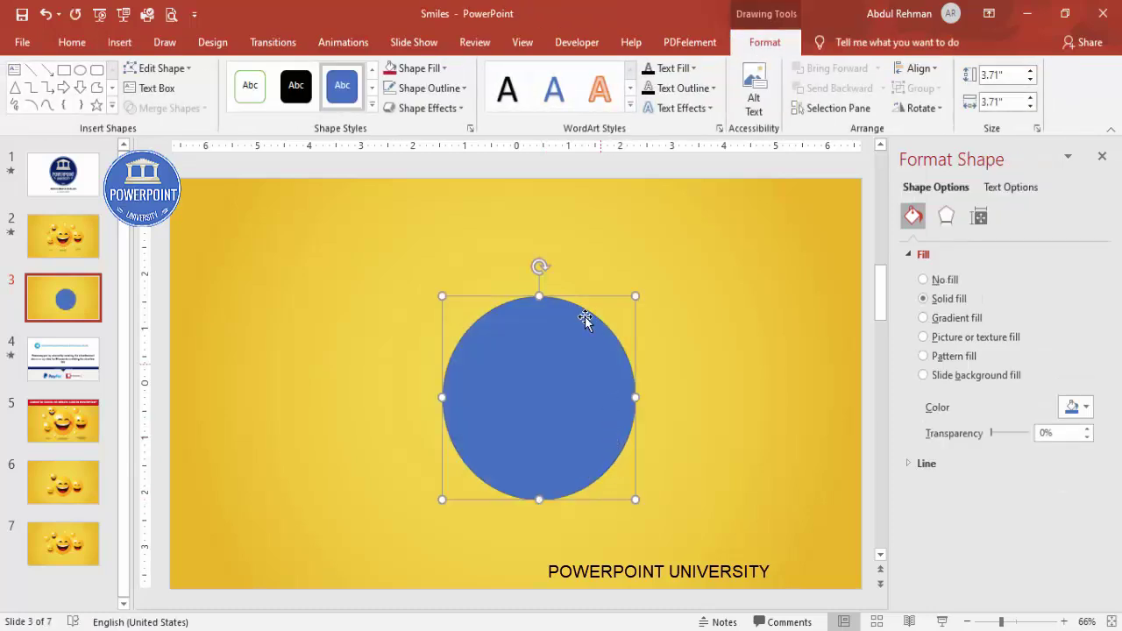
pyautogui.click(446, 93)
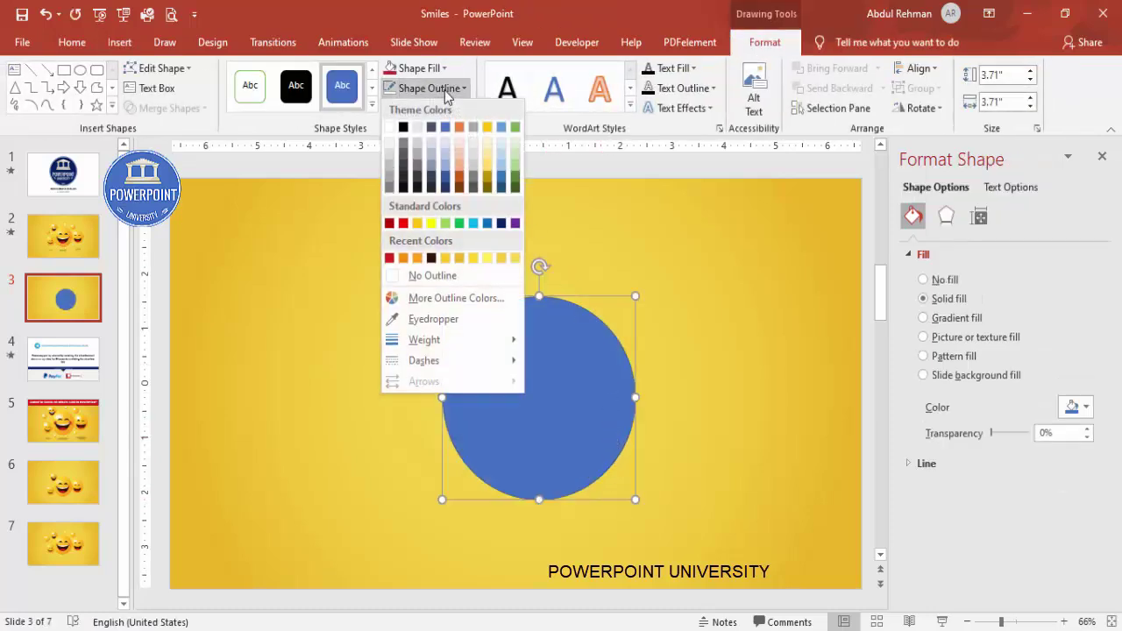
pyautogui.click(450, 288)
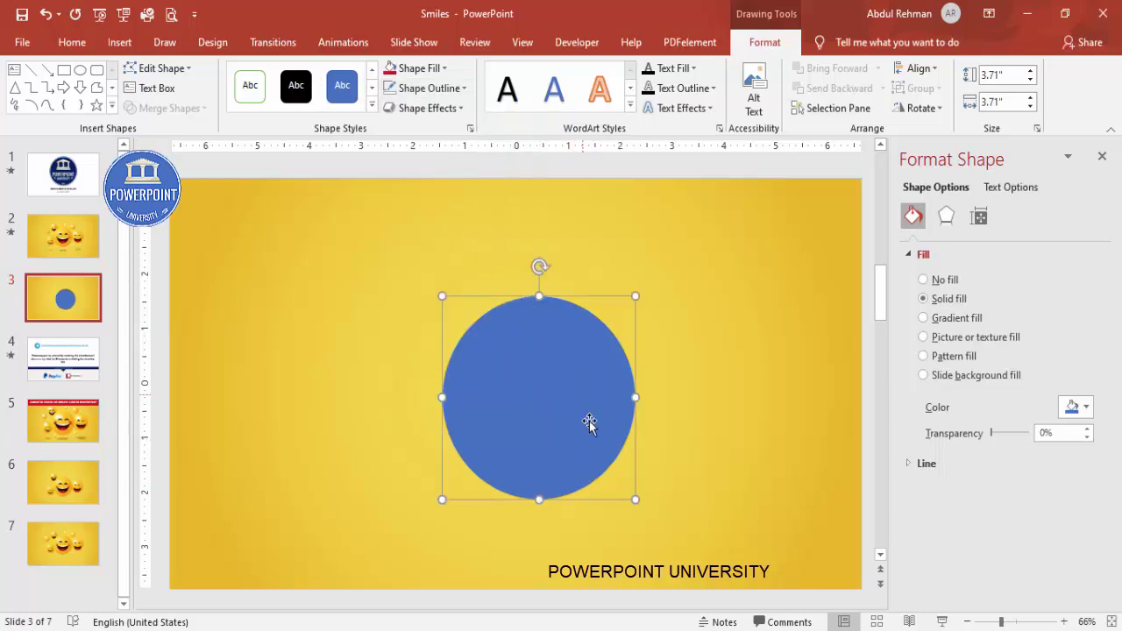
# Step: Switch the circle to a radial gradient fill and colour the first stops orange and light yellow
pyautogui.click(957, 319)
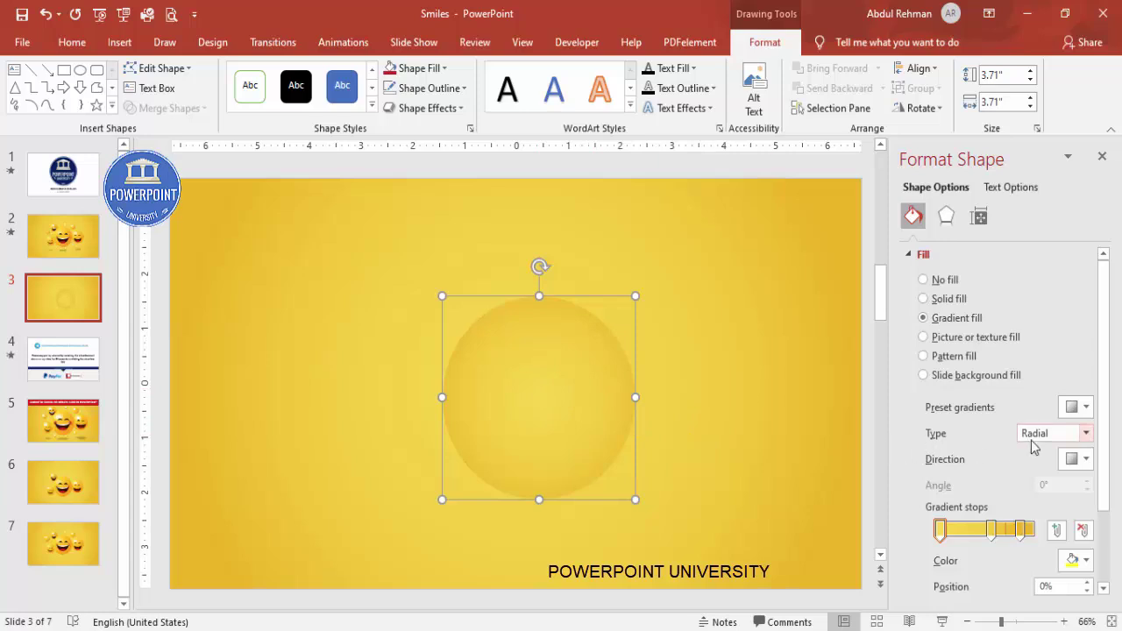
pyautogui.click(1084, 458)
pyautogui.click(996, 493)
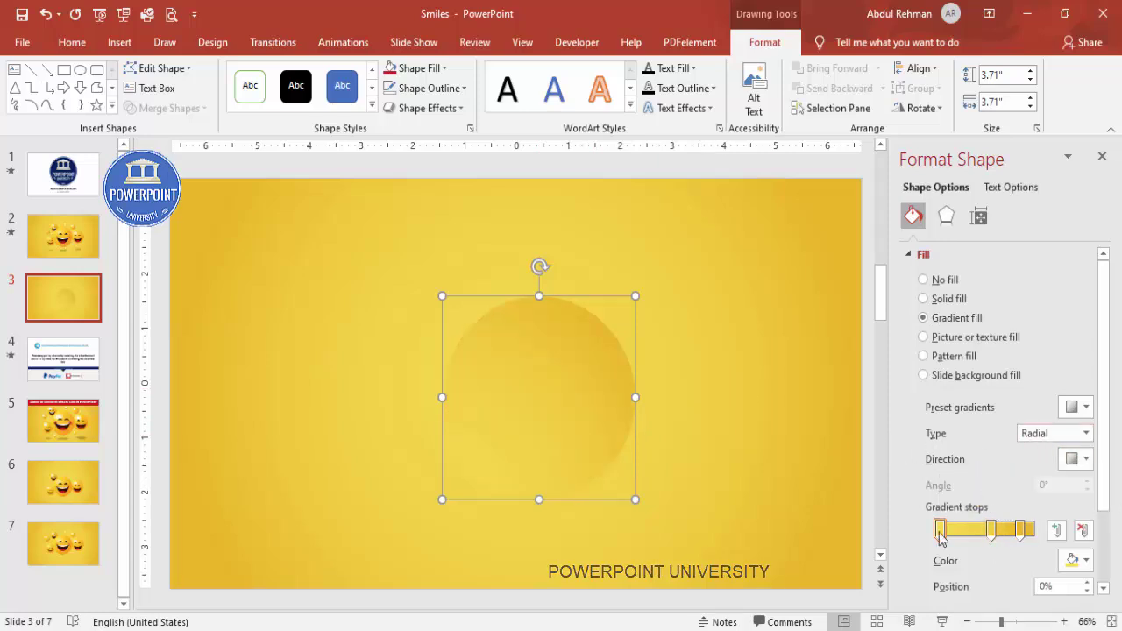
pyautogui.click(1074, 561)
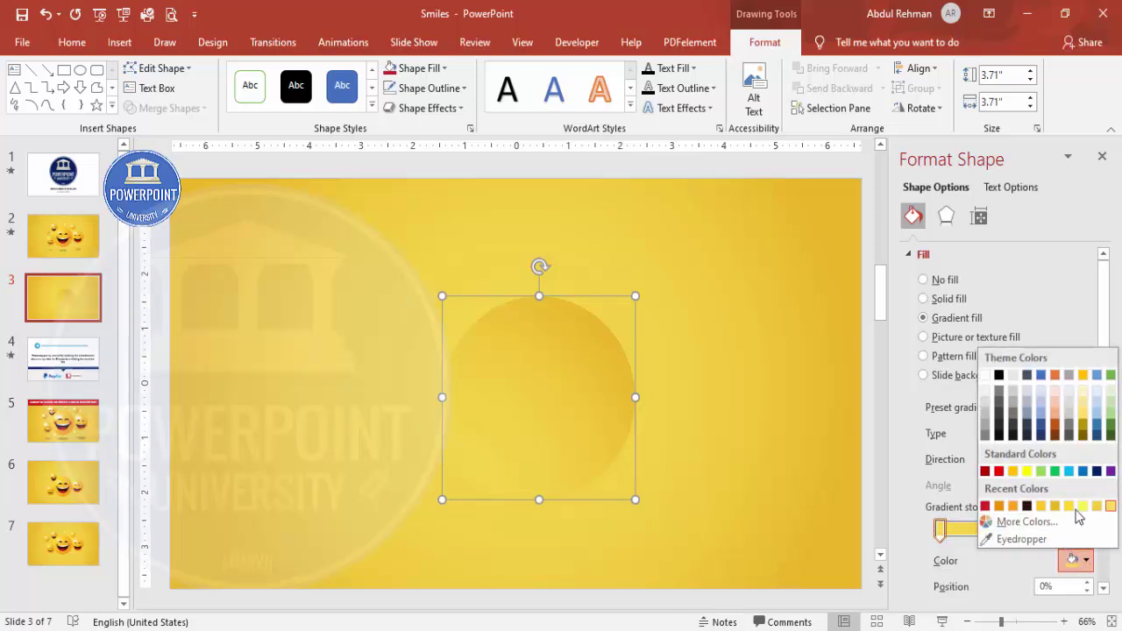
pyautogui.click(1012, 507)
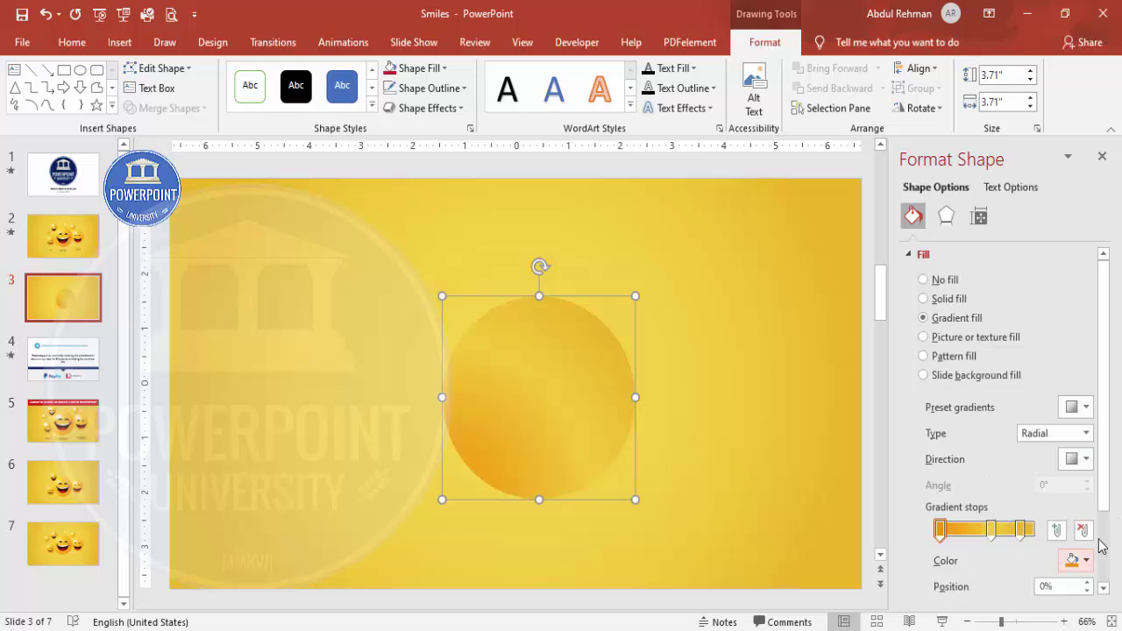
pyautogui.click(1079, 560)
pyautogui.click(1085, 507)
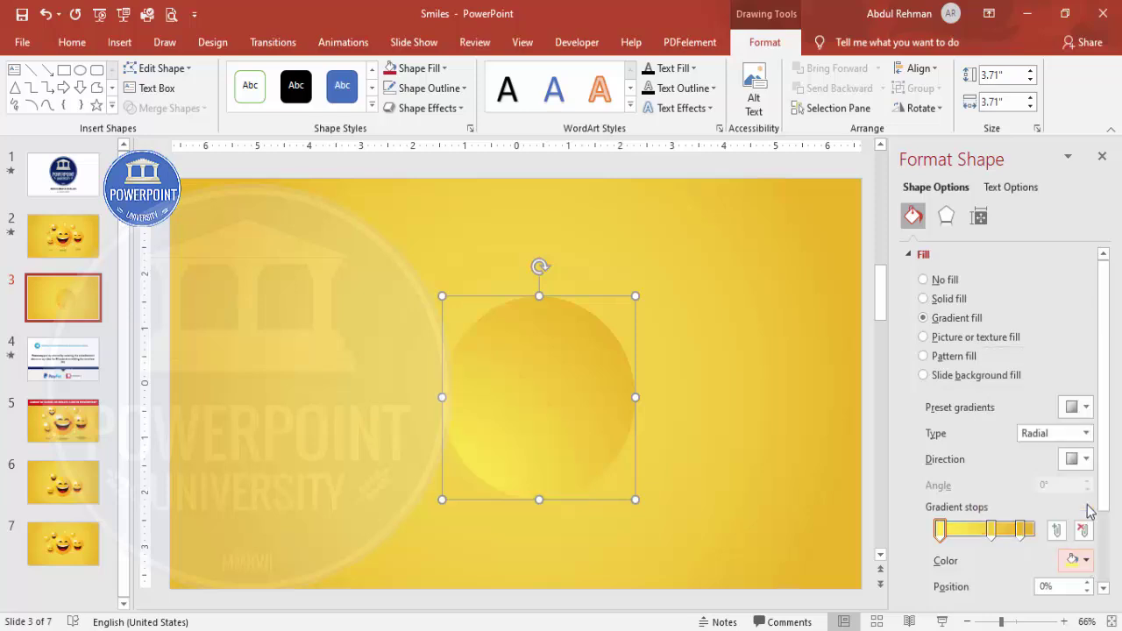
# Step: Set the last stop back to orange and shift the shading toward the lower right
pyautogui.click(1078, 561)
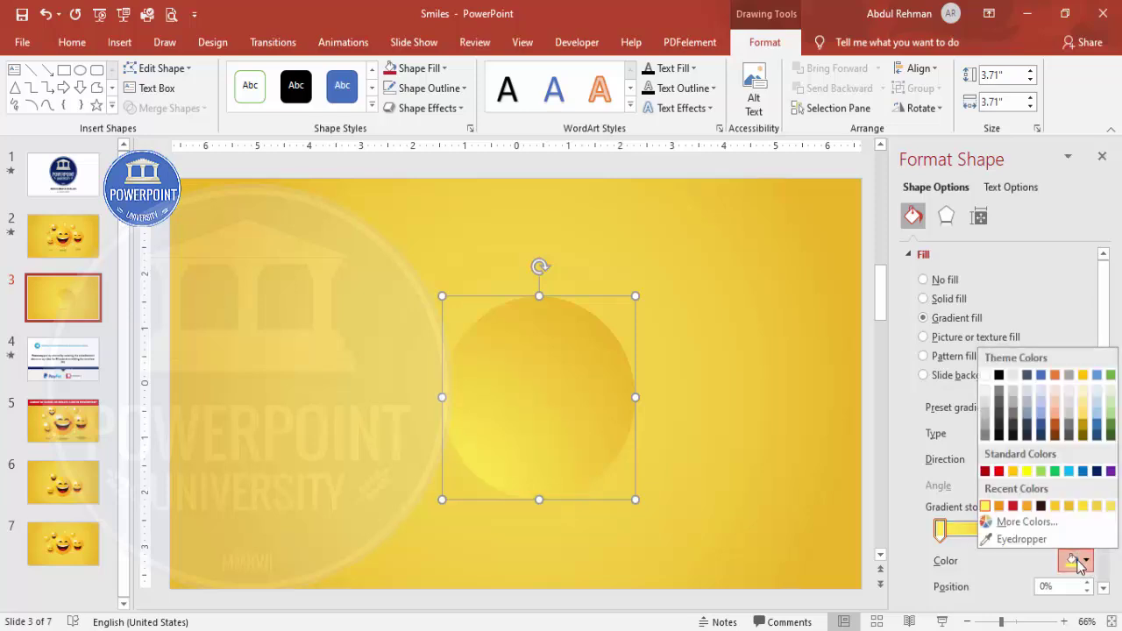
pyautogui.click(1111, 507)
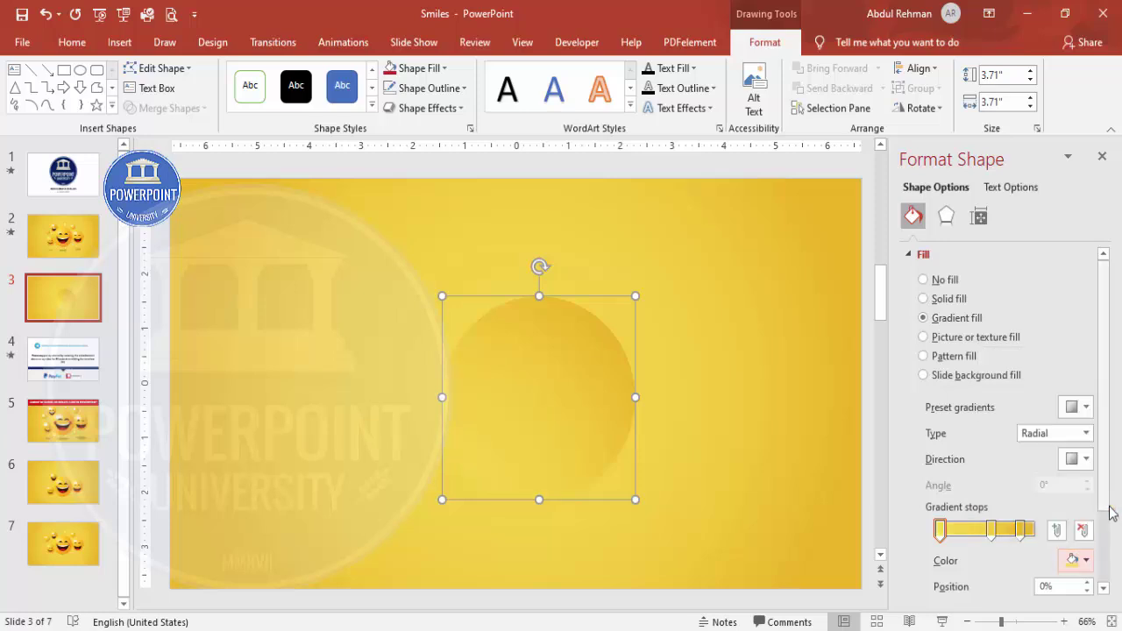
pyautogui.click(1078, 560)
pyautogui.click(1041, 506)
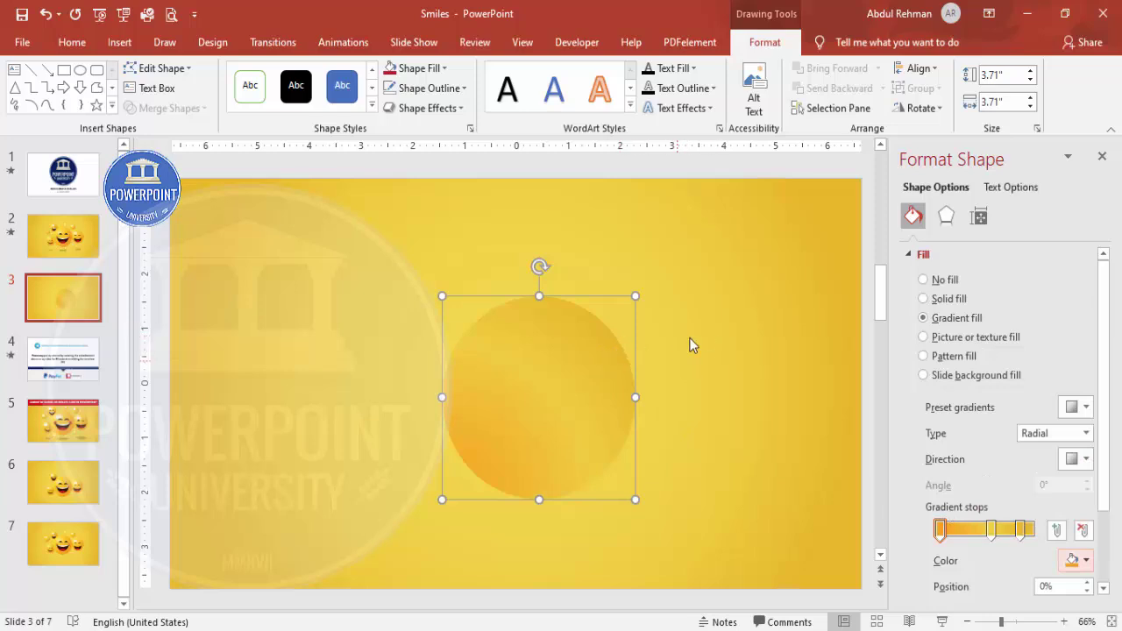
pyautogui.click(1080, 458)
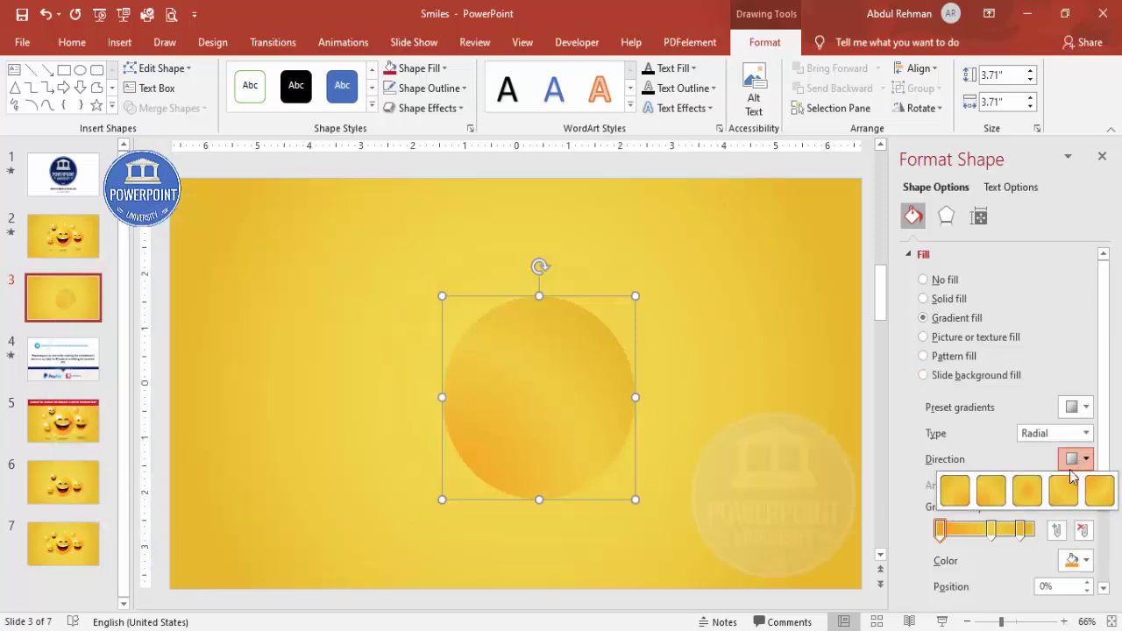
pyautogui.click(958, 495)
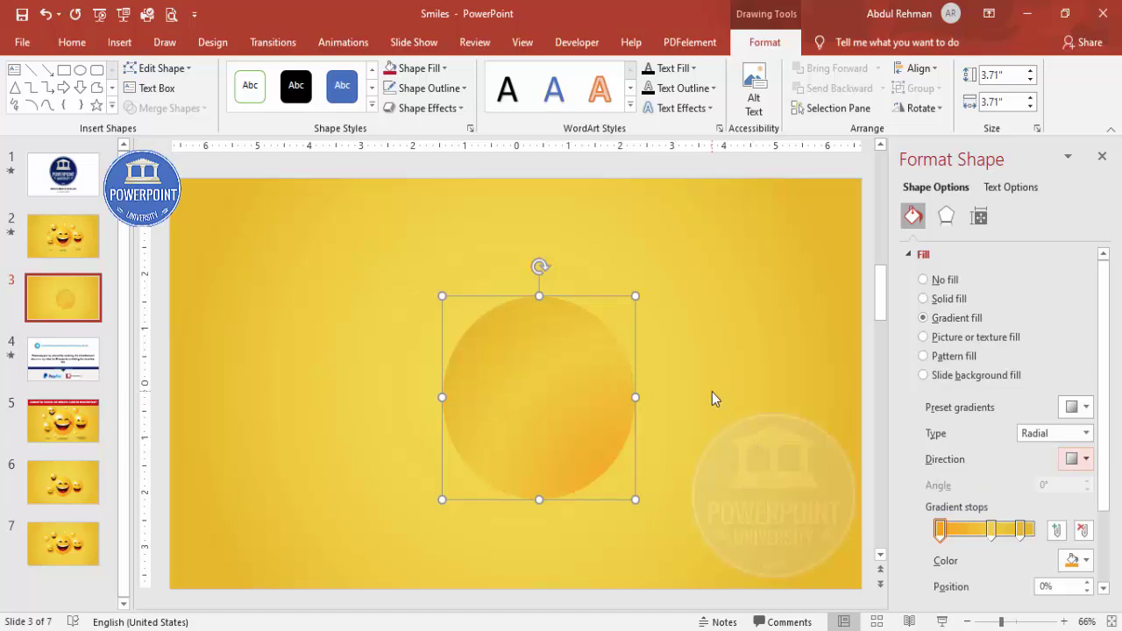
# Step: Apply the Inside: Center shadow preset to the circle
pyautogui.click(946, 217)
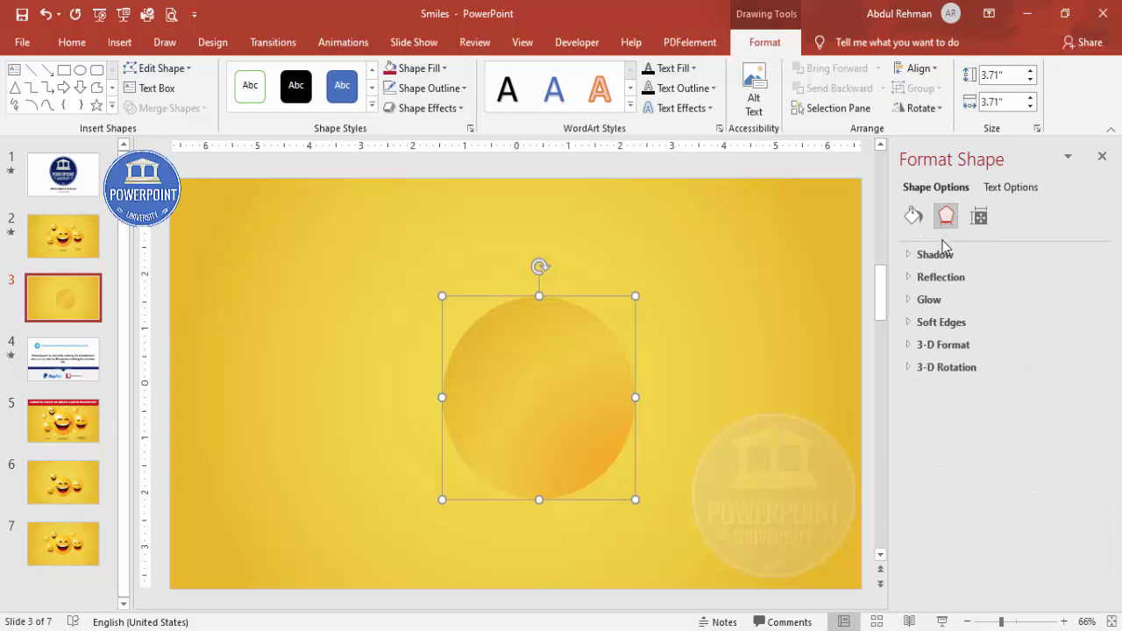
pyautogui.click(944, 254)
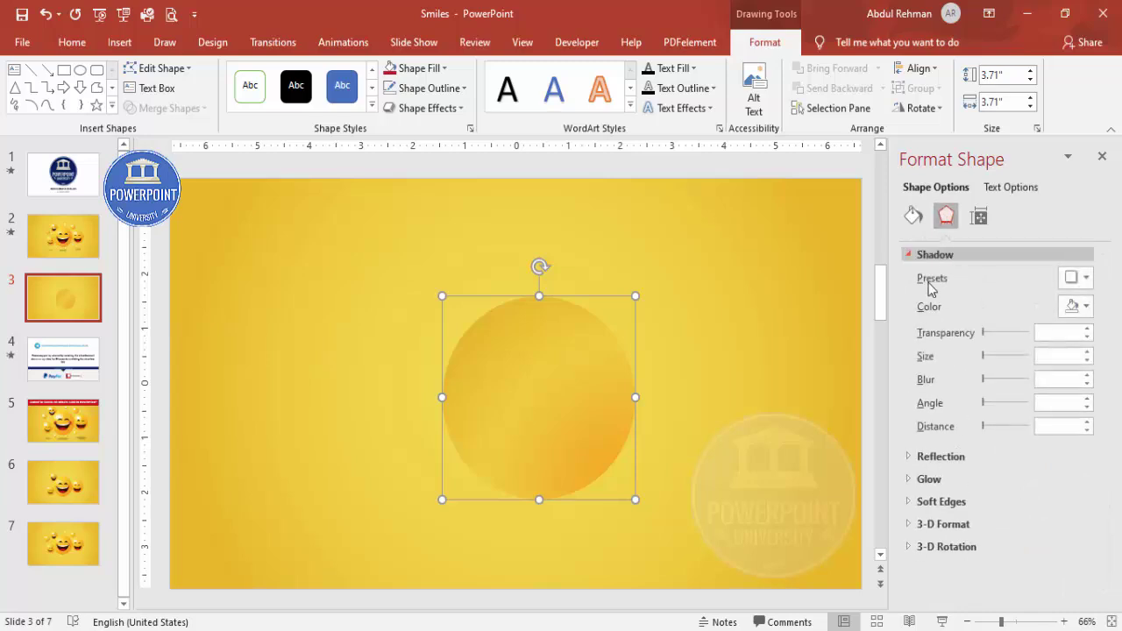
pyautogui.click(1077, 277)
pyautogui.moveTo(1115, 361); pyautogui.dragTo(1115, 432)
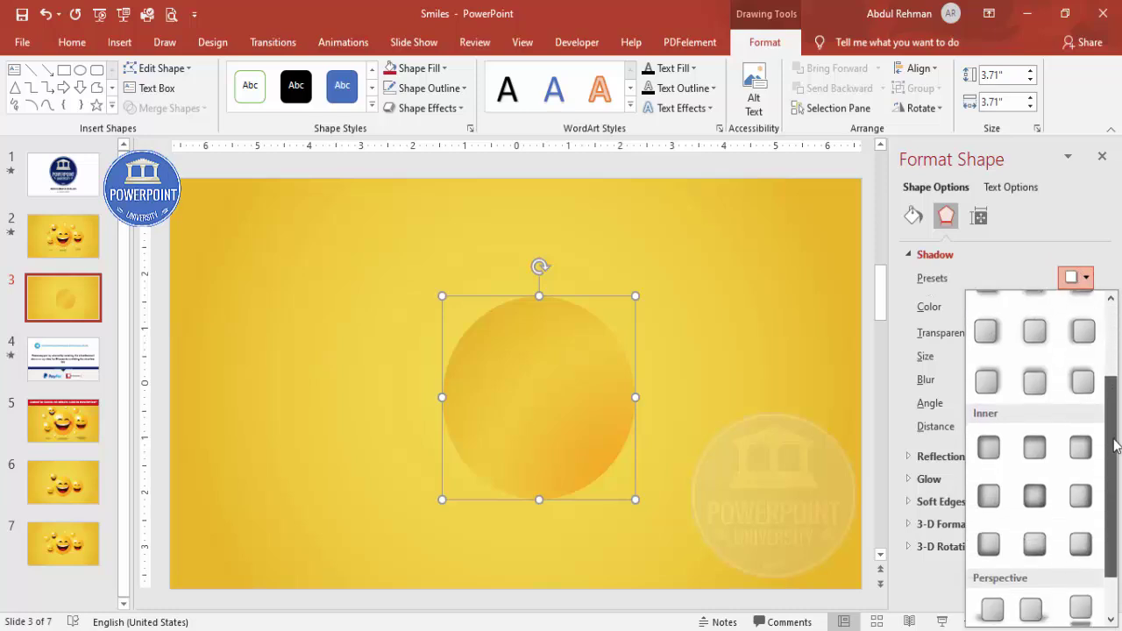
pyautogui.click(1037, 497)
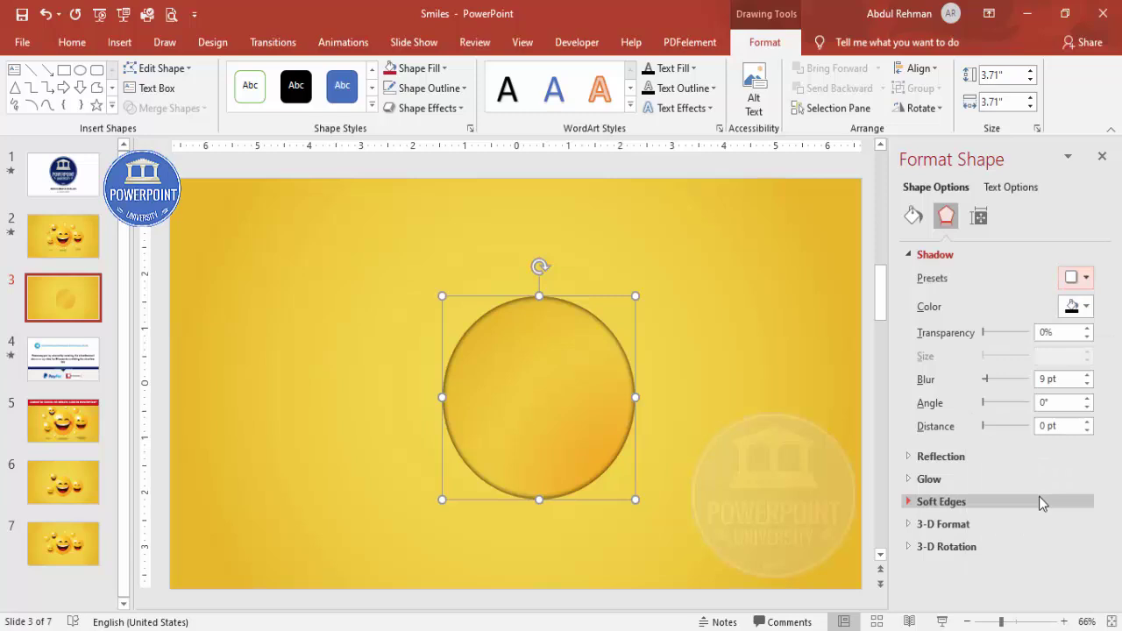
# Step: Make the inner shadow orange with 21 pt distance and about 40 pt blur
pyautogui.click(1084, 307)
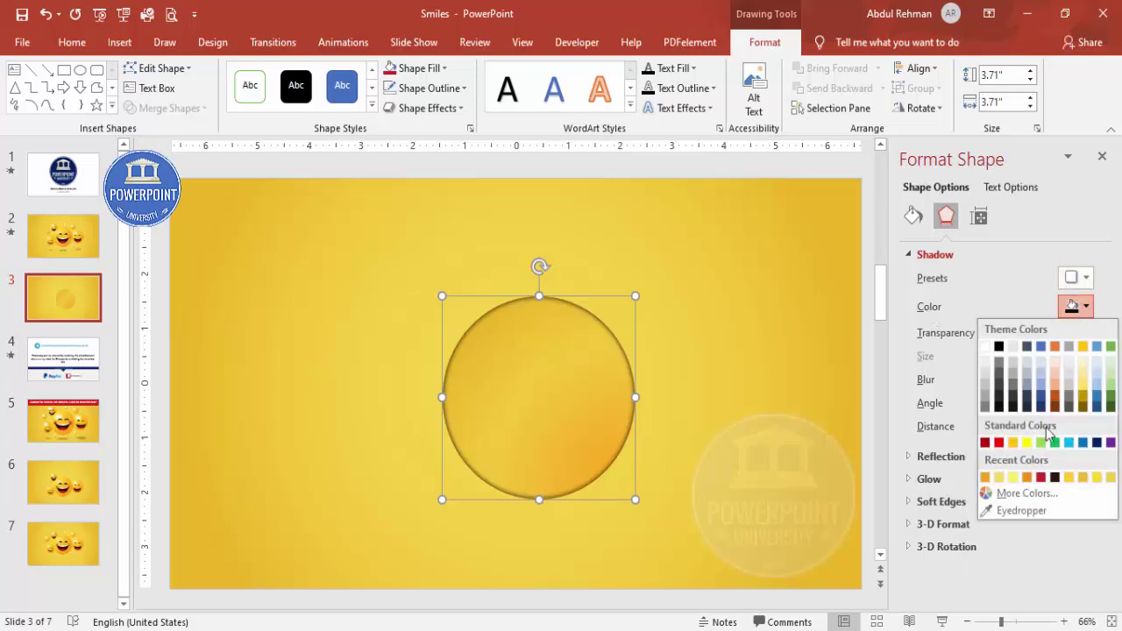
pyautogui.click(1027, 478)
pyautogui.click(1088, 422)
pyautogui.click(1088, 422)
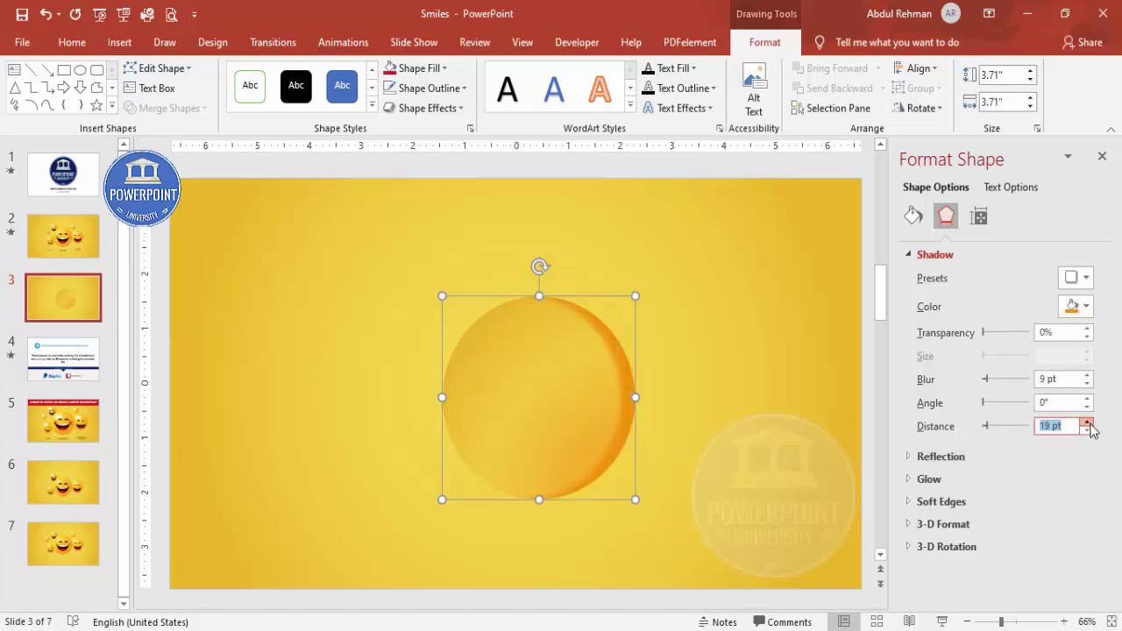
pyautogui.click(1087, 375)
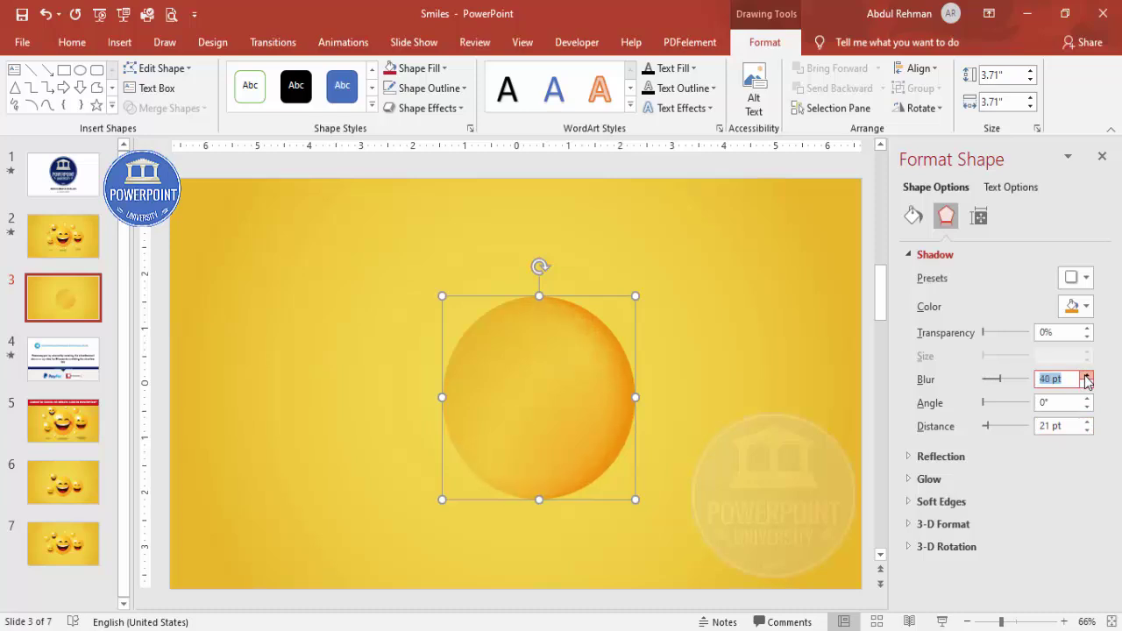
pyautogui.click(694, 323)
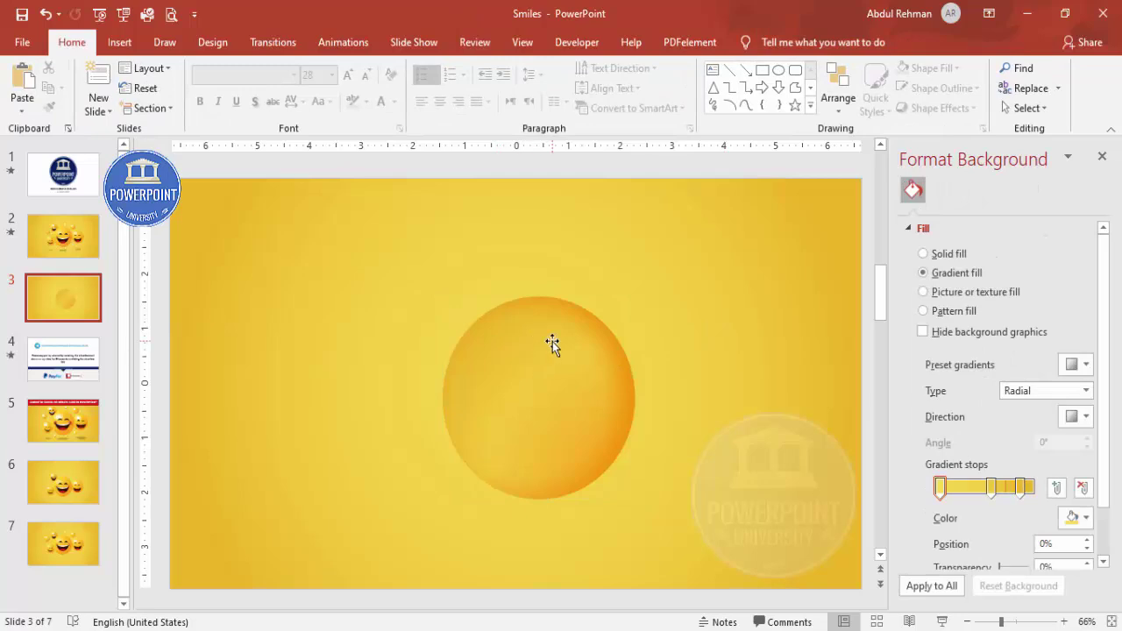
# Step: Draw an oval over the sphere with no outline and a white fill
pyautogui.click(120, 42)
pyautogui.click(256, 107)
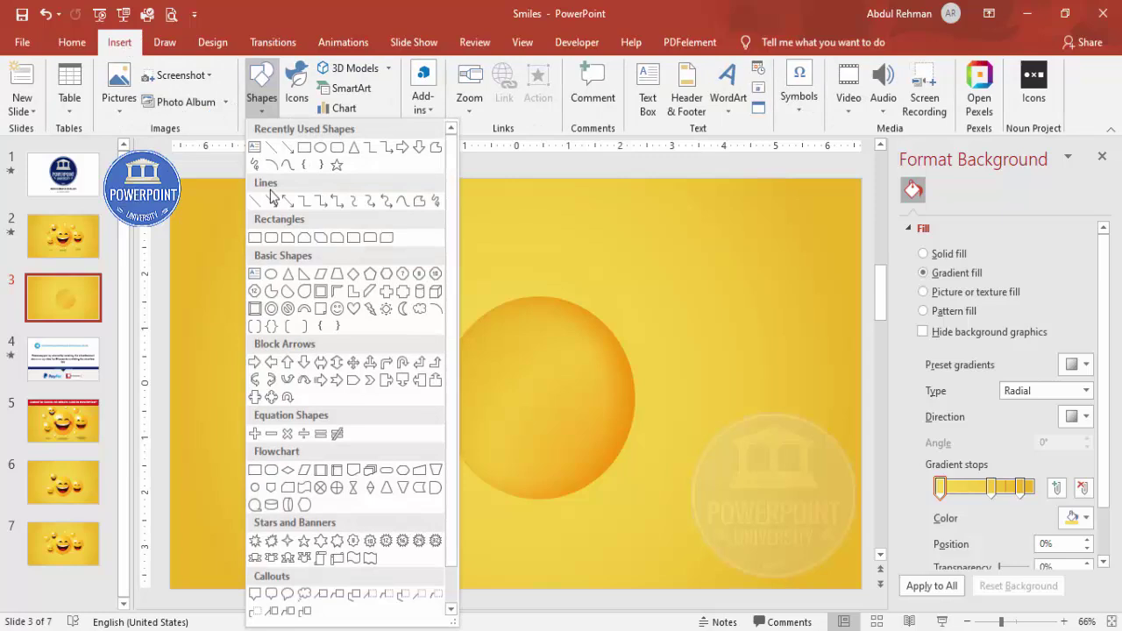
pyautogui.click(272, 276)
pyautogui.moveTo(473, 328); pyautogui.dragTo(581, 407)
pyautogui.moveTo(556, 367); pyautogui.dragTo(549, 359)
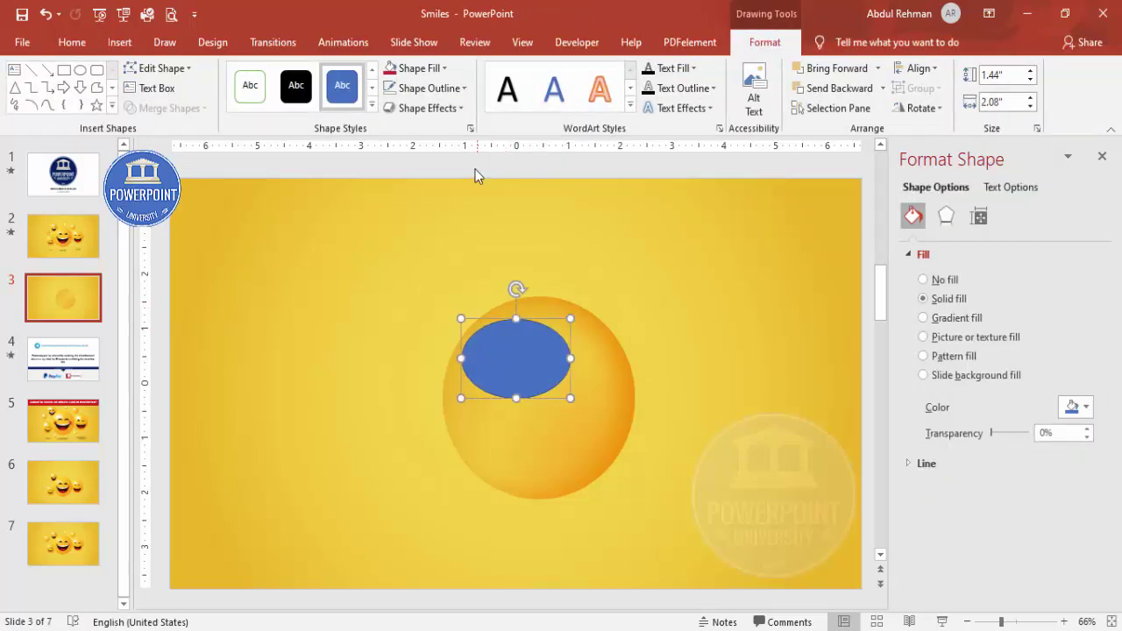
pyautogui.click(428, 88)
pyautogui.click(445, 277)
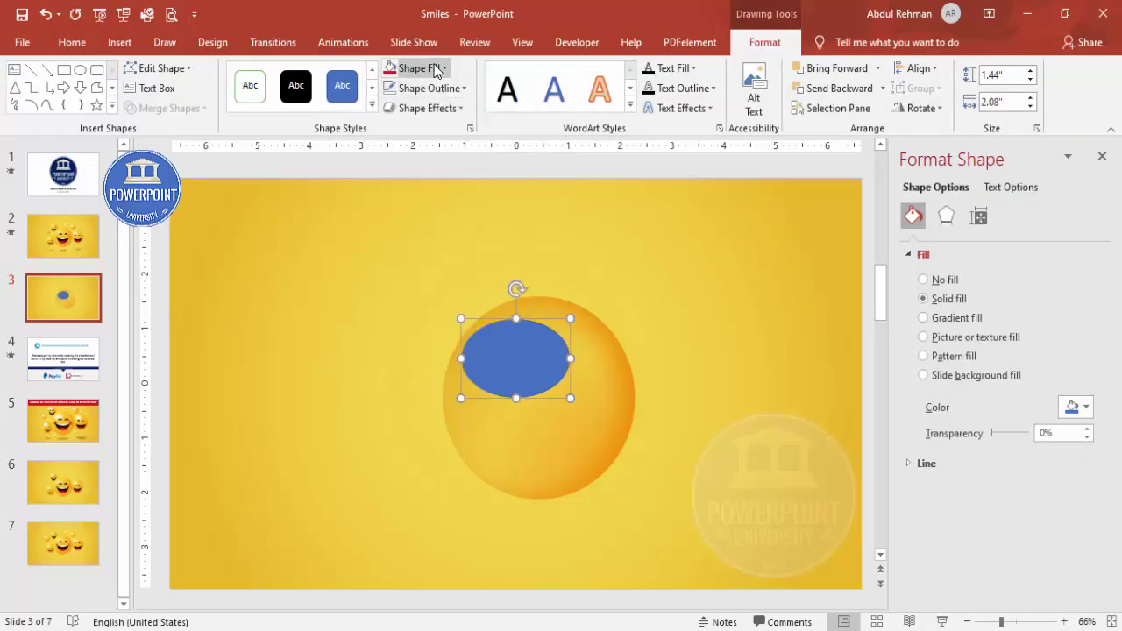
pyautogui.click(419, 68)
pyautogui.click(390, 105)
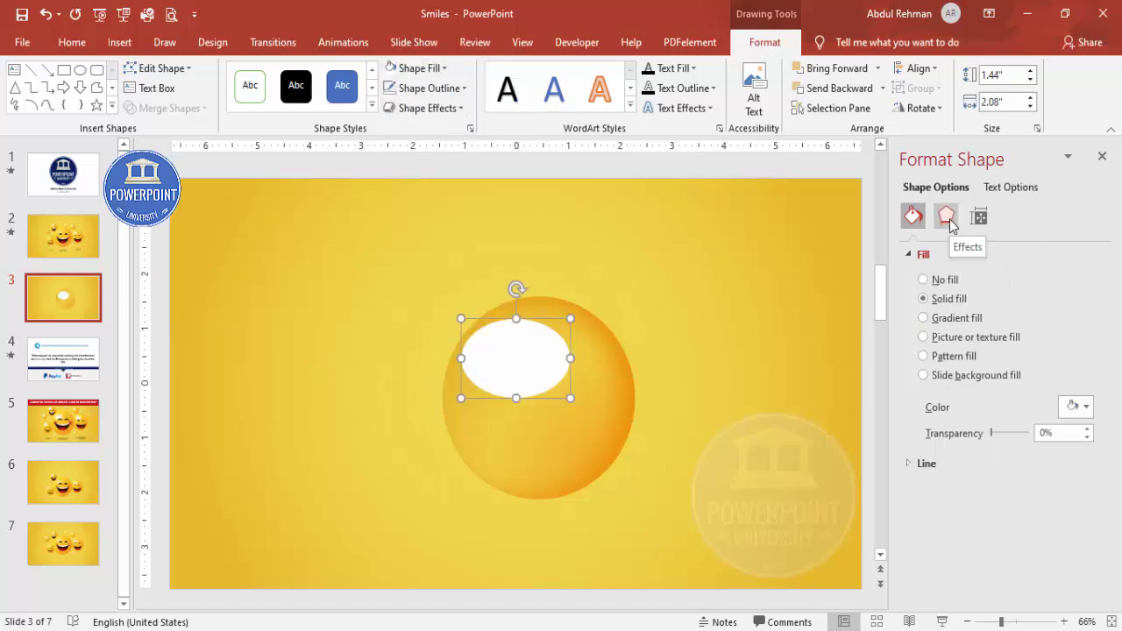
# Step: Give the white oval 29 pt soft edges and move it to the sphere's upper left
pyautogui.click(948, 221)
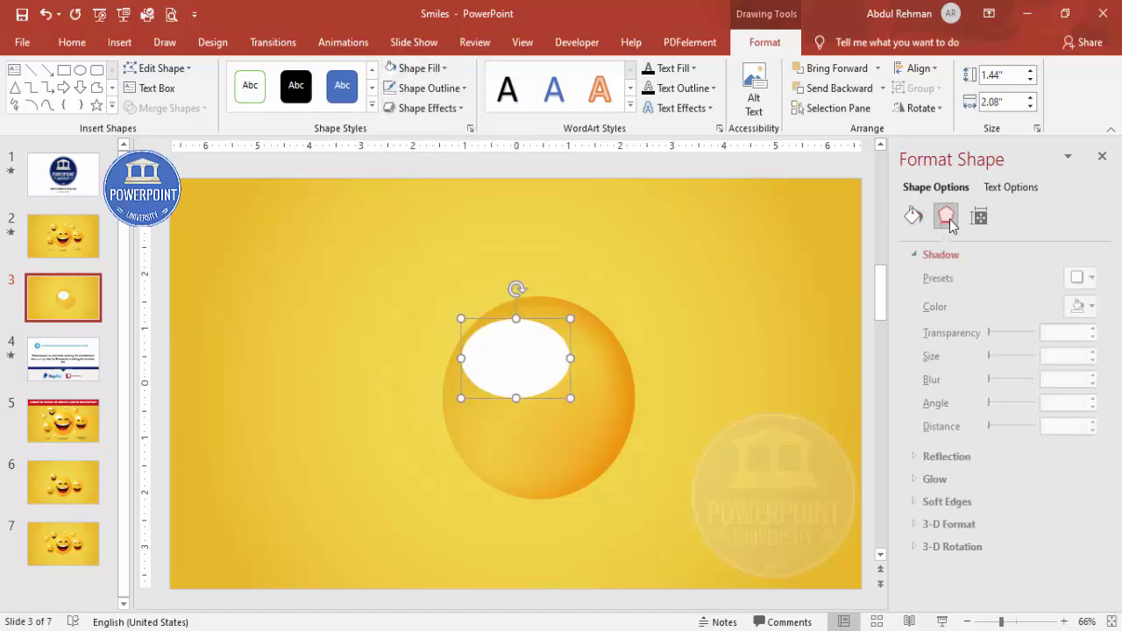
pyautogui.click(917, 257)
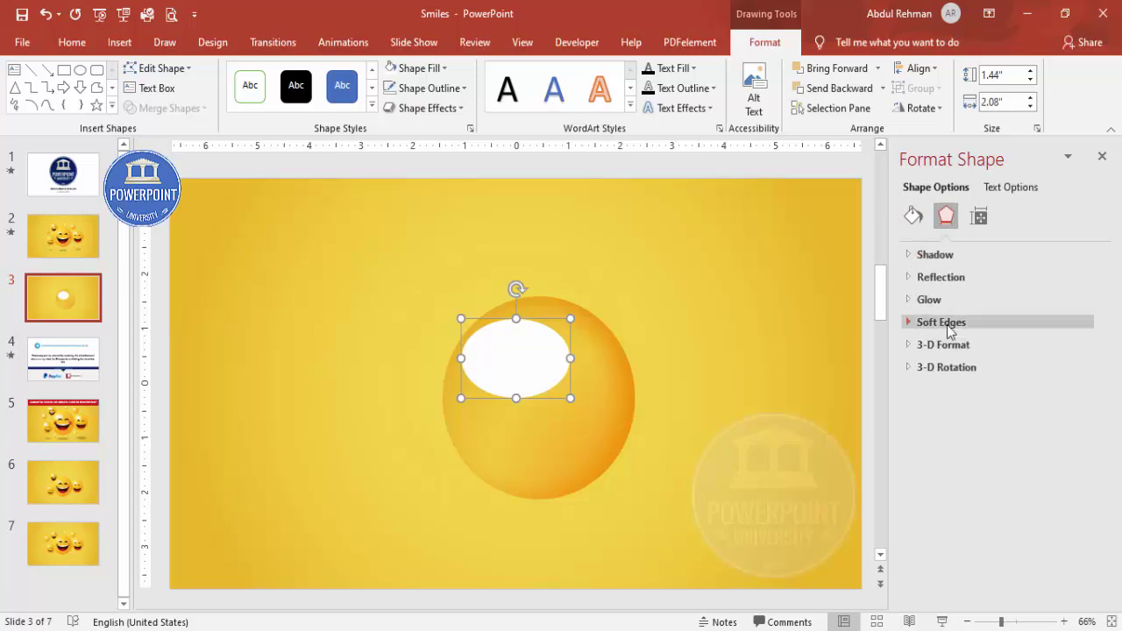
pyautogui.click(945, 323)
pyautogui.moveTo(1086, 372); pyautogui.dragTo(1086, 372)
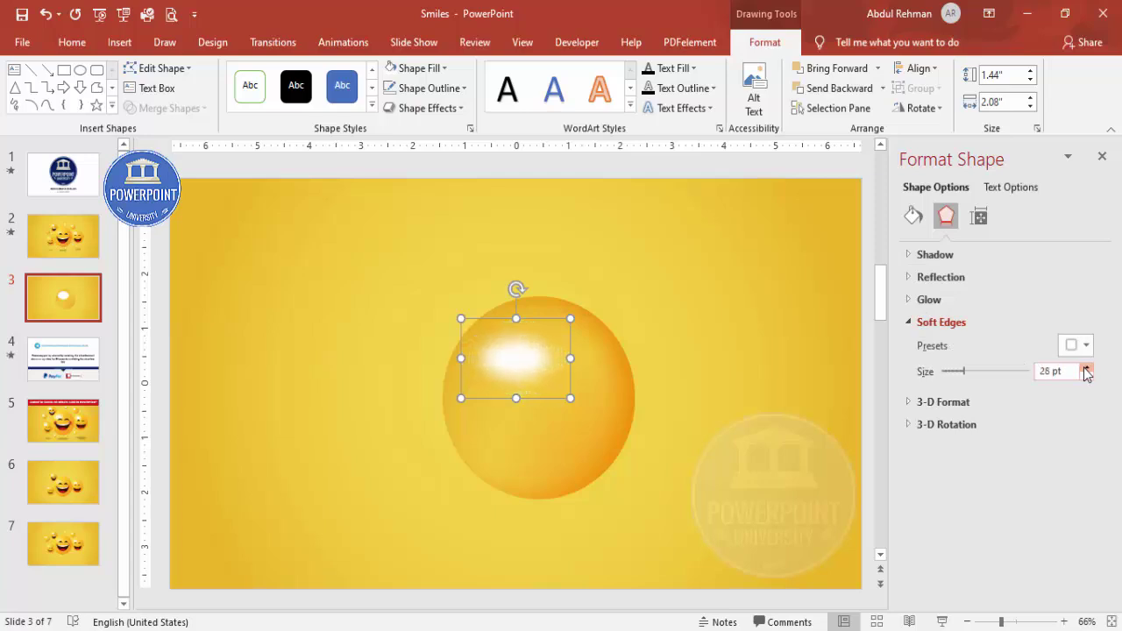
pyautogui.moveTo(525, 365); pyautogui.dragTo(518, 363)
# Step: Ctrl-drag a copy of the highlight oval to below the sphere
pyautogui.click(577, 572)
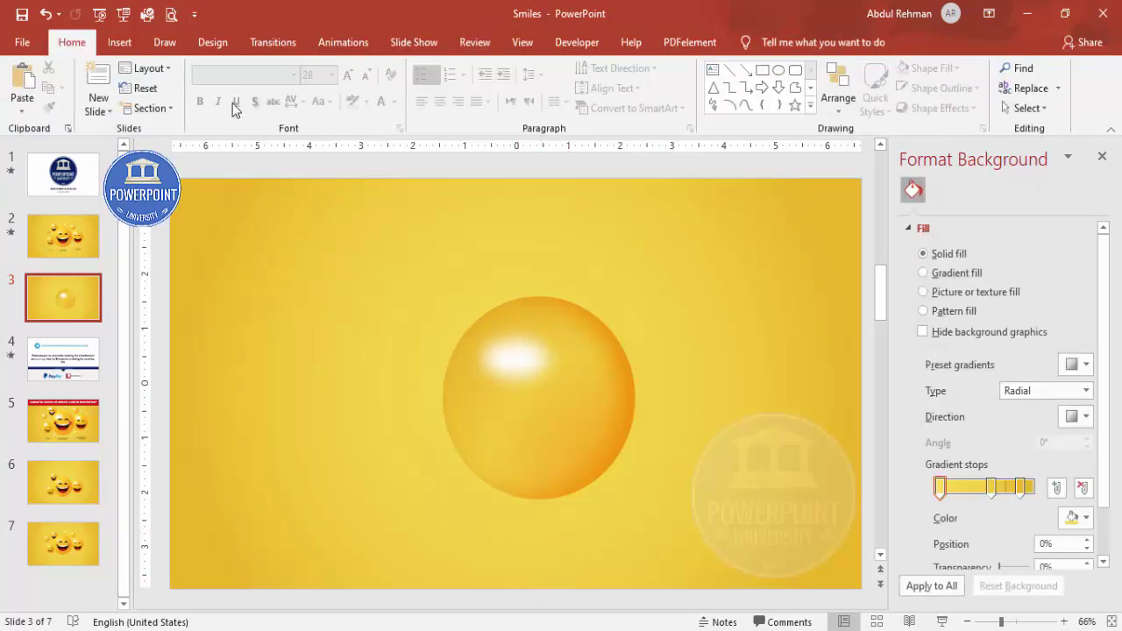
pyautogui.click(110, 52)
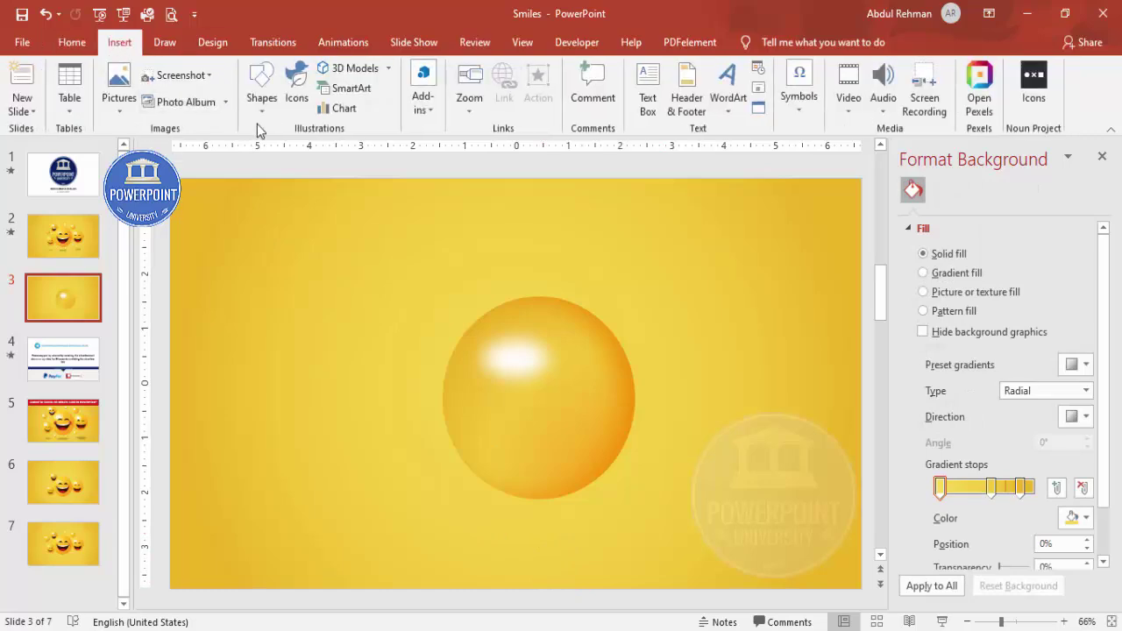
pyautogui.click(531, 362)
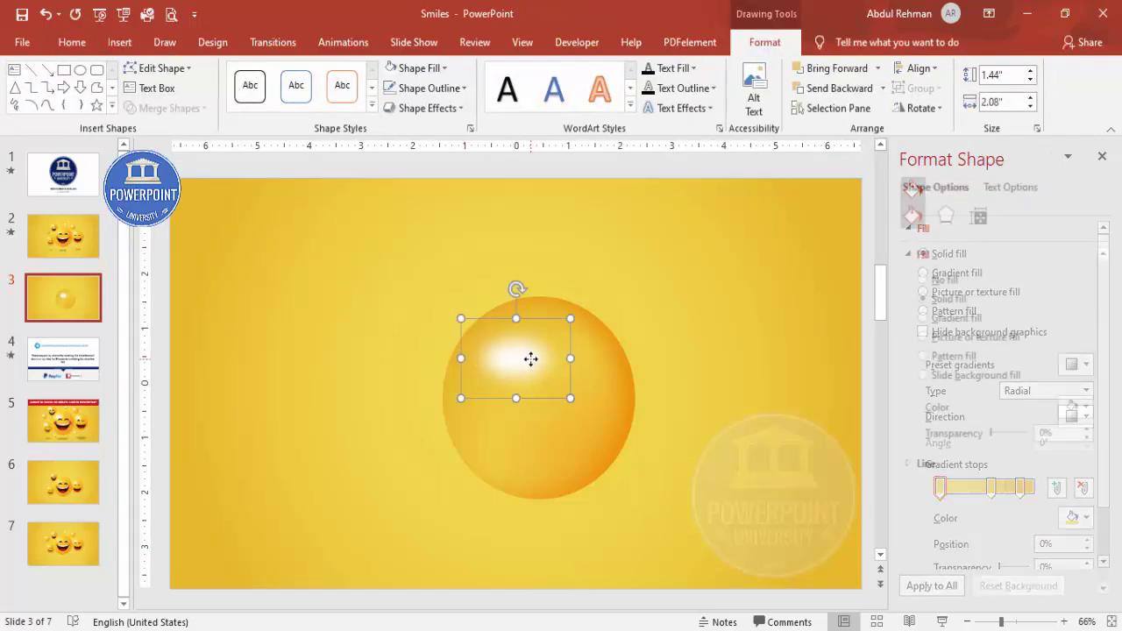
pyautogui.moveTo(530, 362); pyautogui.dragTo(536, 527)
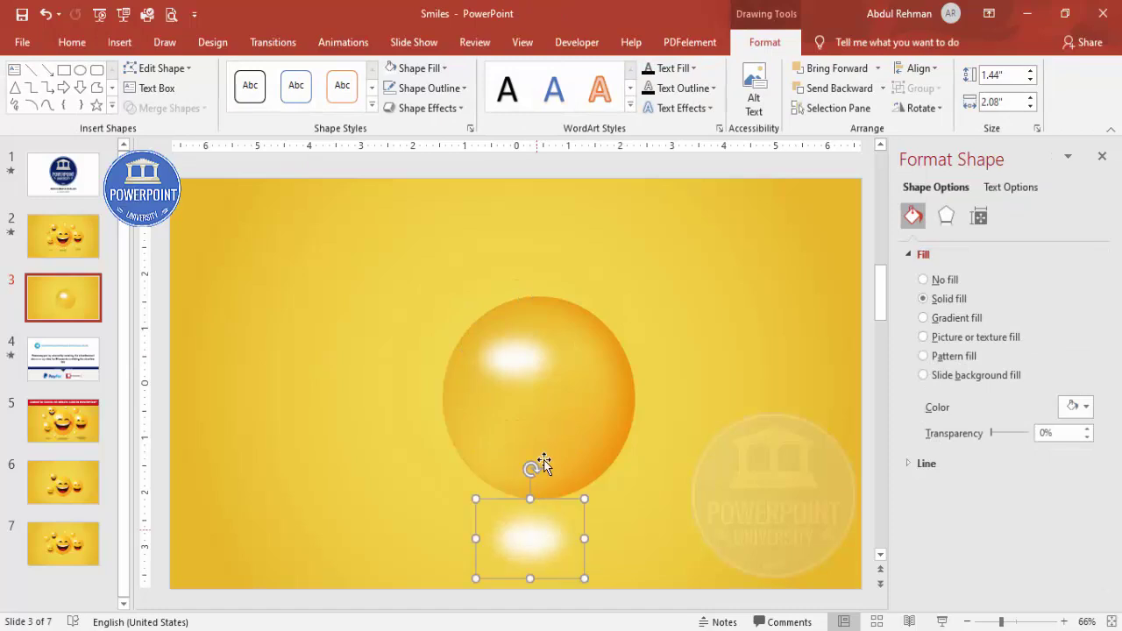
# Step: Fill the copy black at 64% transparency and reshape it to 3.06" wide by 1.15" tall
pyautogui.click(414, 69)
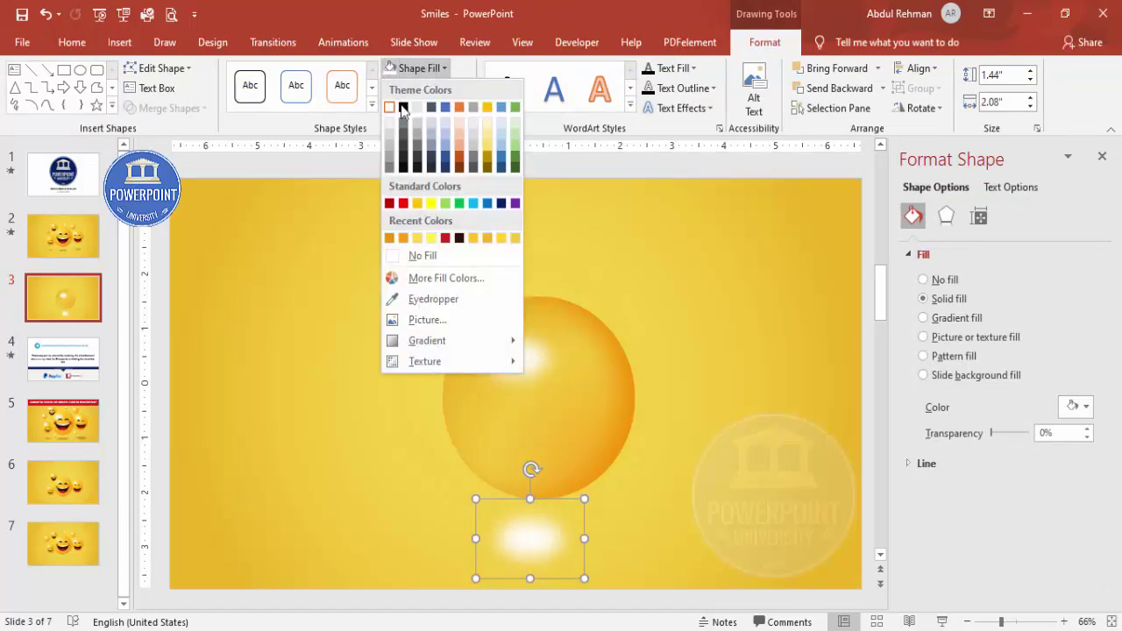
pyautogui.click(402, 107)
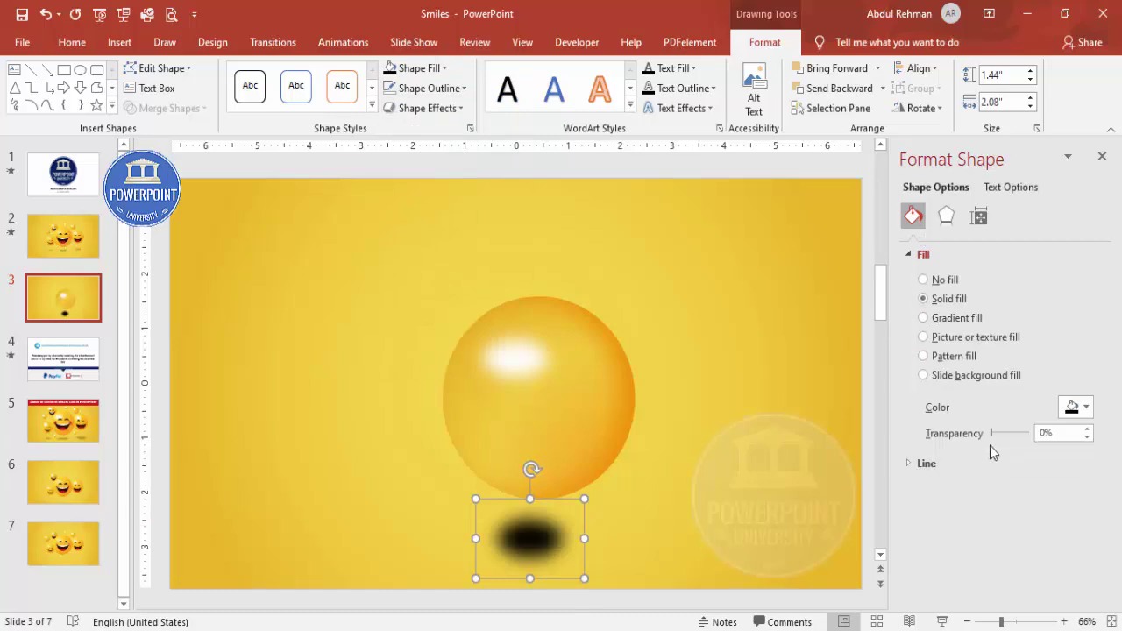
pyautogui.moveTo(994, 440); pyautogui.dragTo(1019, 439)
pyautogui.moveTo(584, 537); pyautogui.dragTo(634, 529)
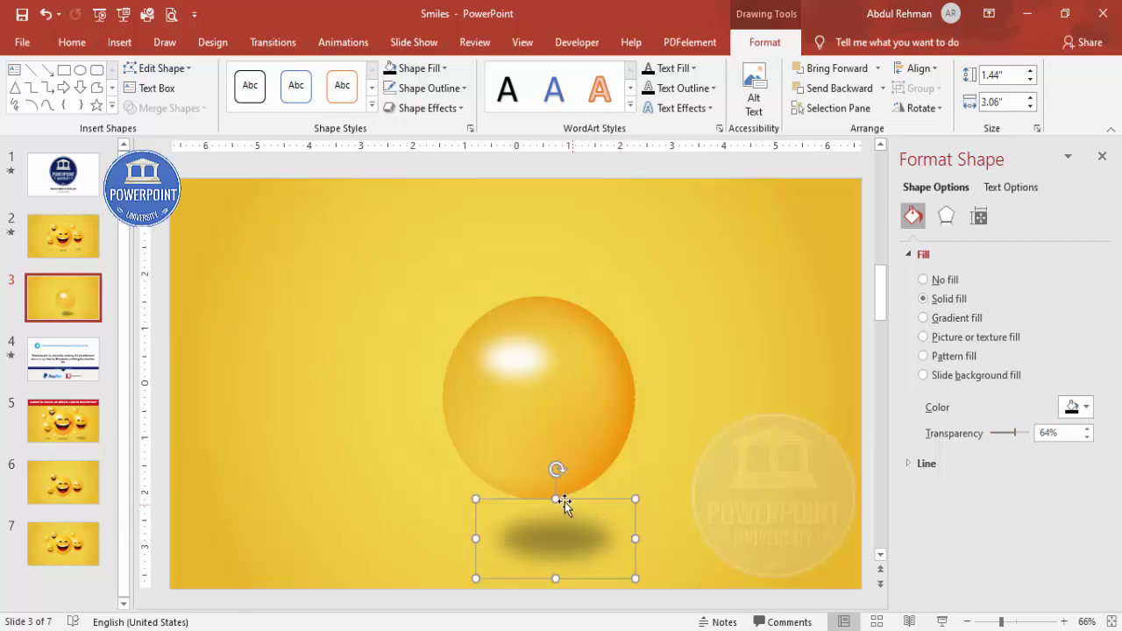
pyautogui.moveTo(556, 498); pyautogui.dragTo(557, 538)
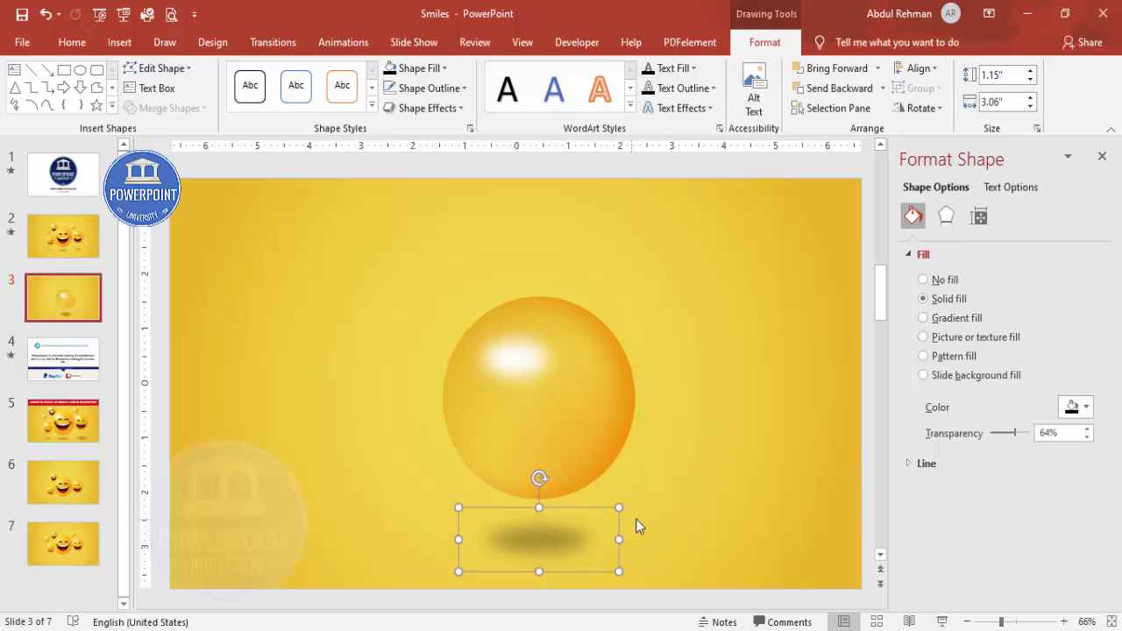
pyautogui.click(718, 430)
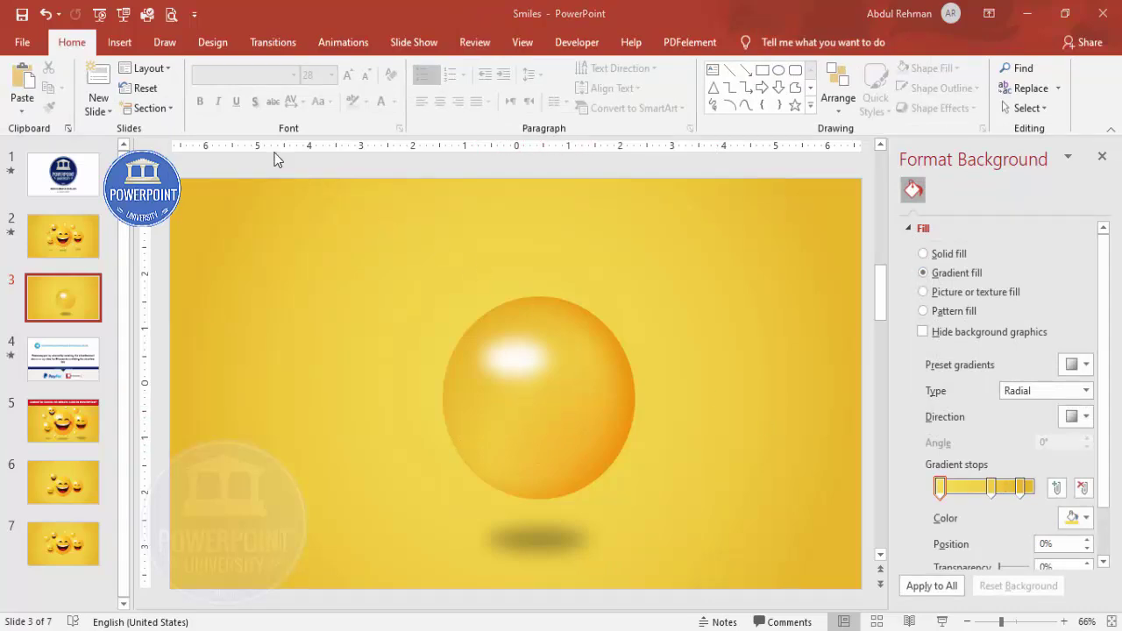
# Step: Draw a large blue oval across the sphere with no outline
pyautogui.click(119, 42)
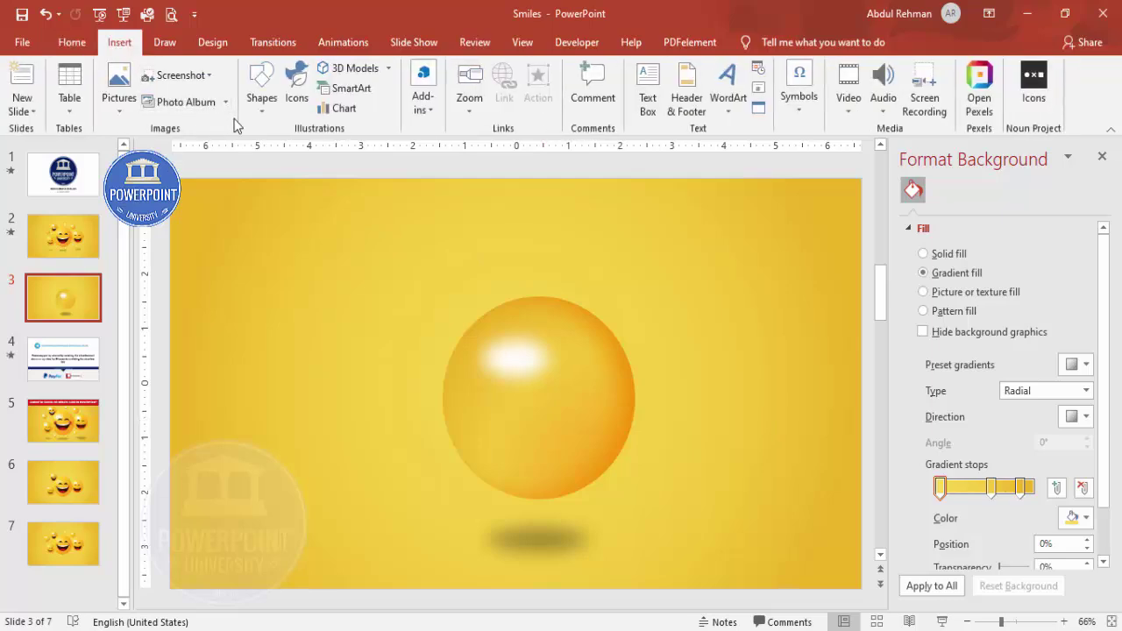
pyautogui.click(260, 92)
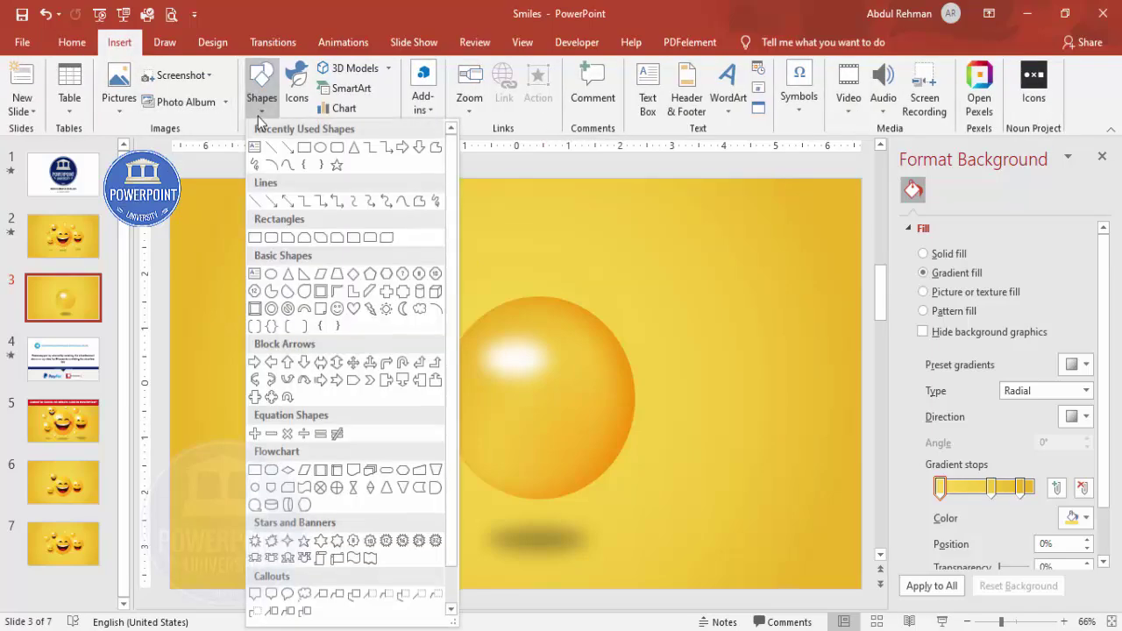
pyautogui.click(272, 274)
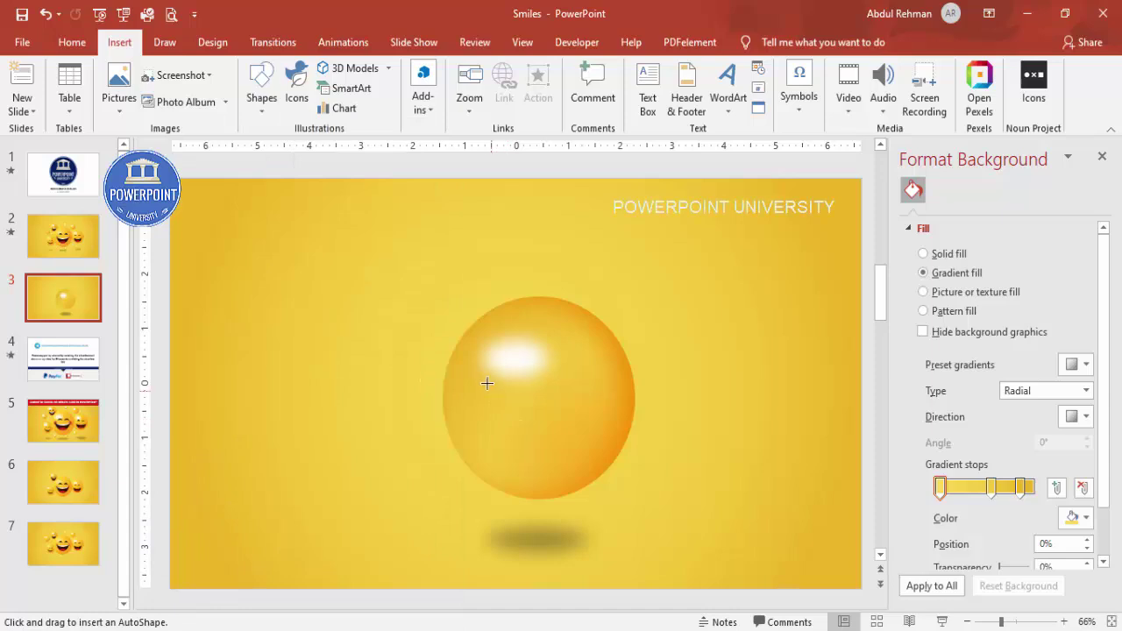
pyautogui.moveTo(462, 358); pyautogui.dragTo(611, 485)
pyautogui.moveTo(576, 421); pyautogui.dragTo(570, 418)
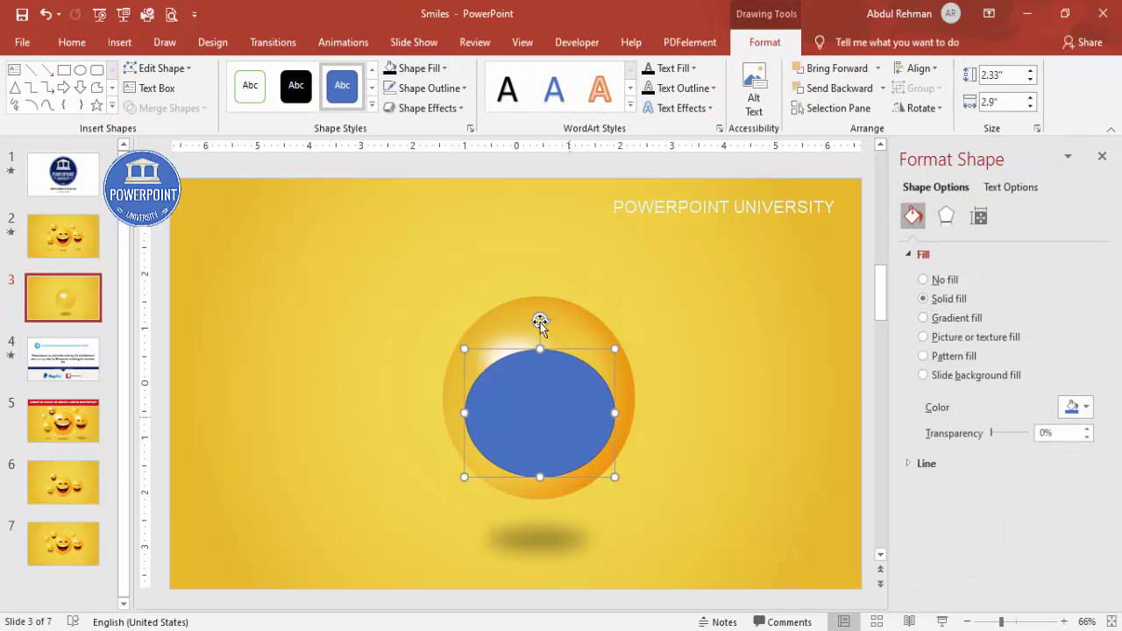
pyautogui.click(430, 92)
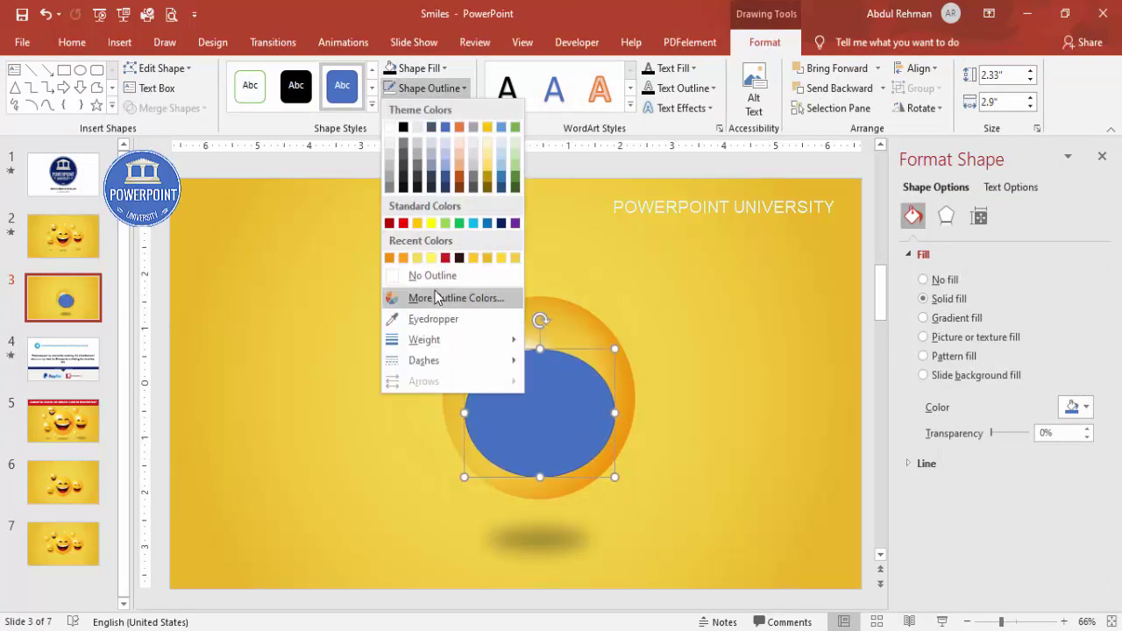
pyautogui.click(434, 276)
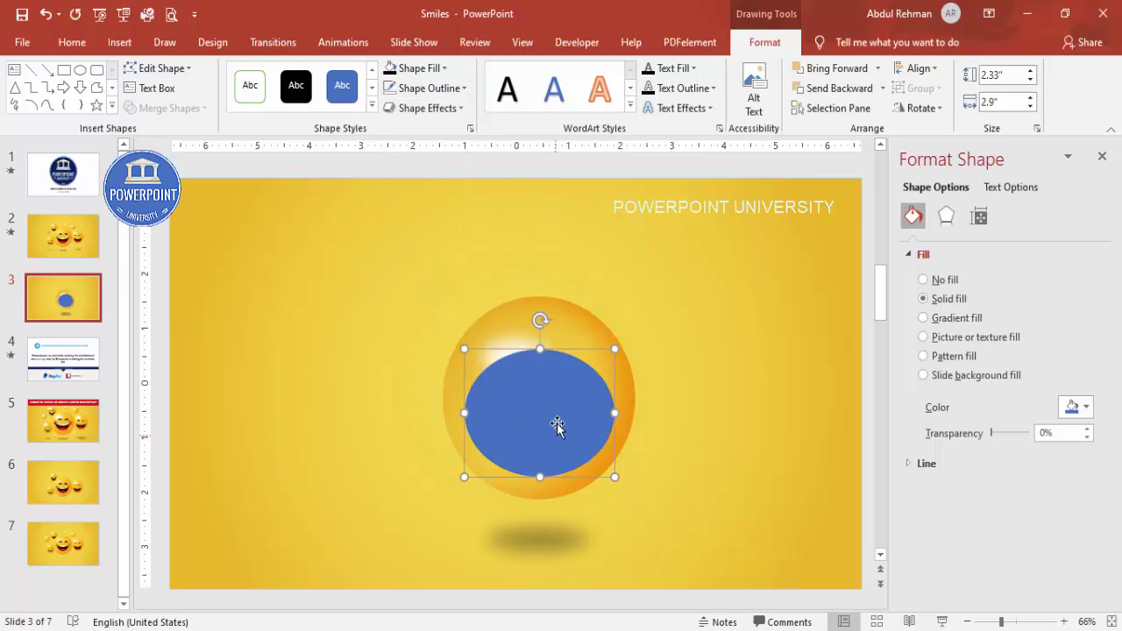
# Step: Duplicate it as a 63%-transparent green oval, shrink the blue one to 2.03" × 2.68", and overlap them
pyautogui.moveTo(555, 422); pyautogui.dragTo(595, 343)
pyautogui.click(430, 75)
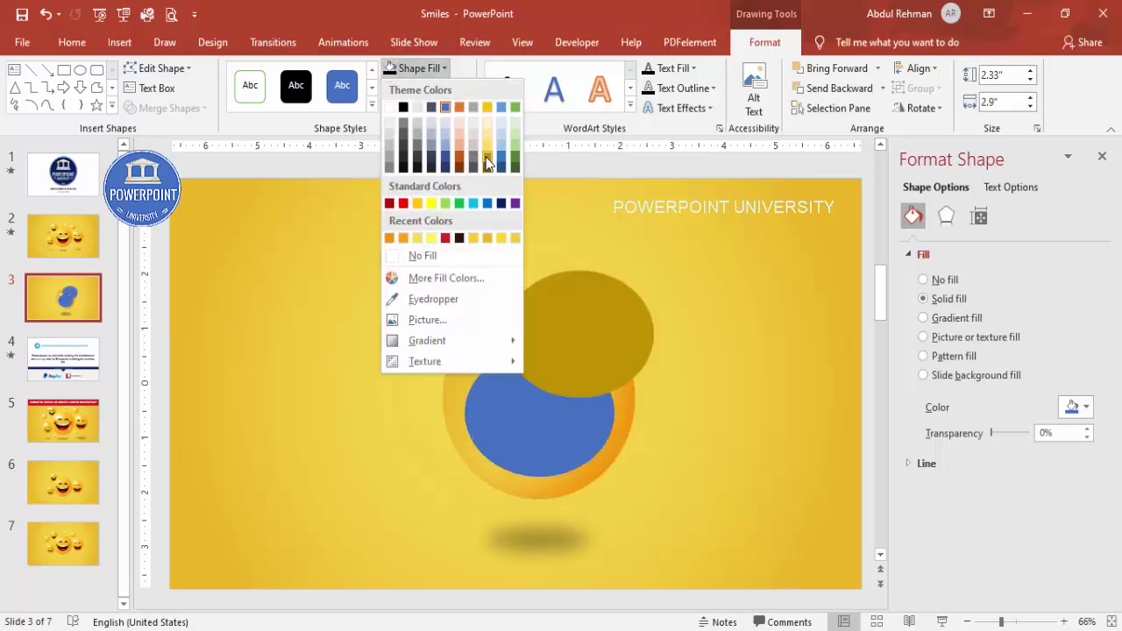
pyautogui.click(517, 158)
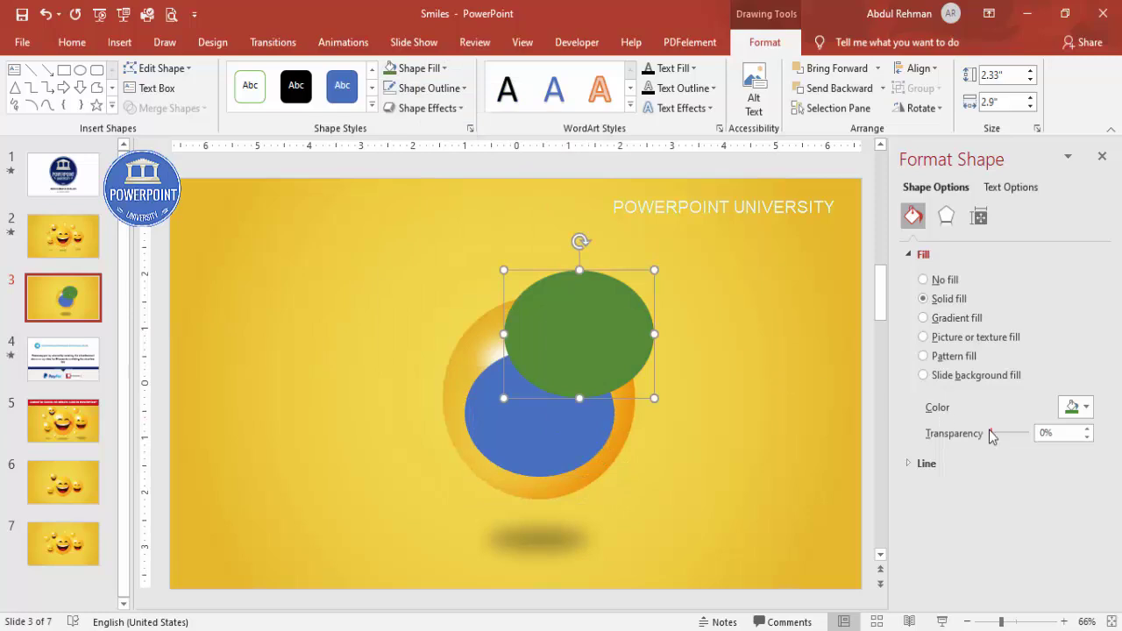
pyautogui.moveTo(992, 439); pyautogui.dragTo(1007, 434)
pyautogui.click(488, 425)
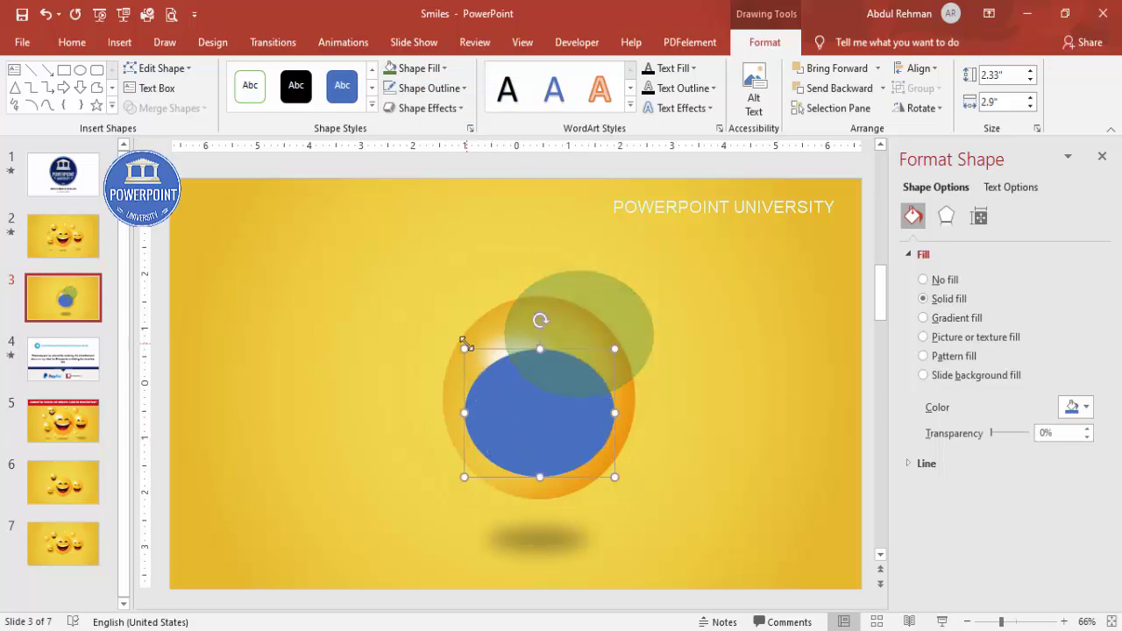
pyautogui.moveTo(464, 349); pyautogui.dragTo(476, 368)
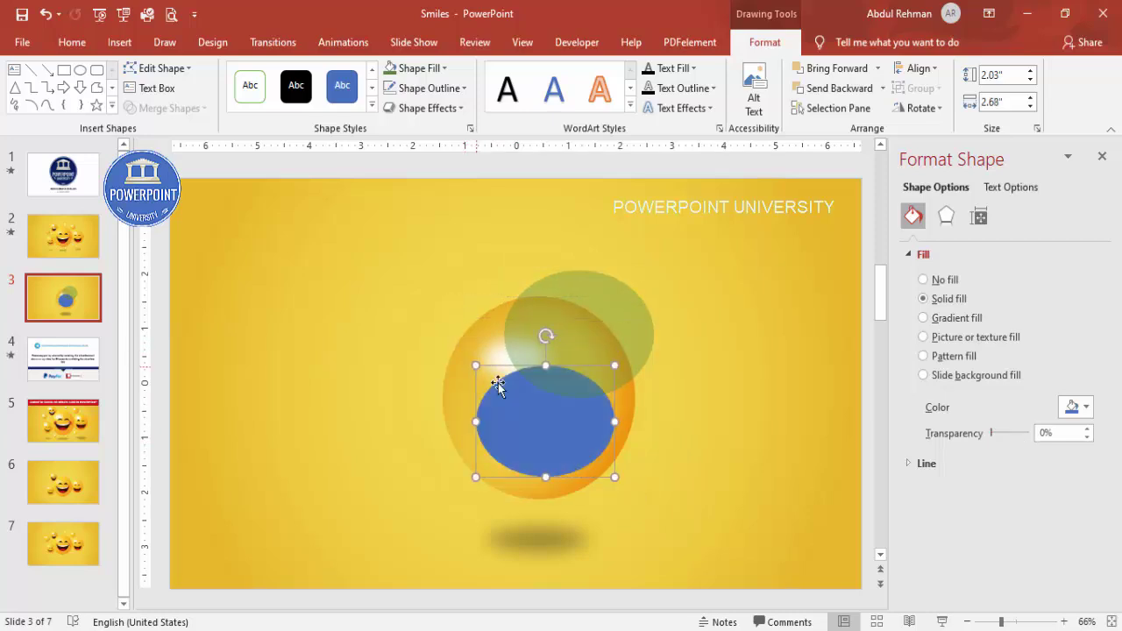
pyautogui.moveTo(597, 316); pyautogui.dragTo(556, 360)
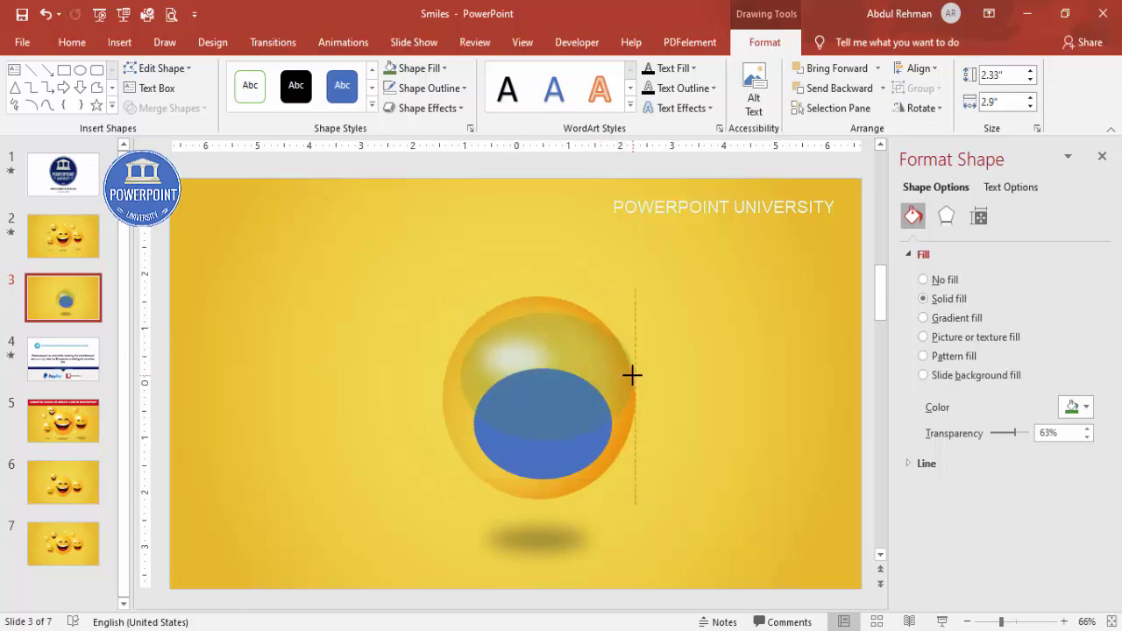
# Step: Widen the green oval and nudge it to cover the blue oval's upper part
pyautogui.moveTo(624, 376); pyautogui.dragTo(635, 376)
pyautogui.moveTo(459, 377); pyautogui.dragTo(448, 378)
pyautogui.moveTo(535, 390); pyautogui.dragTo(534, 390)
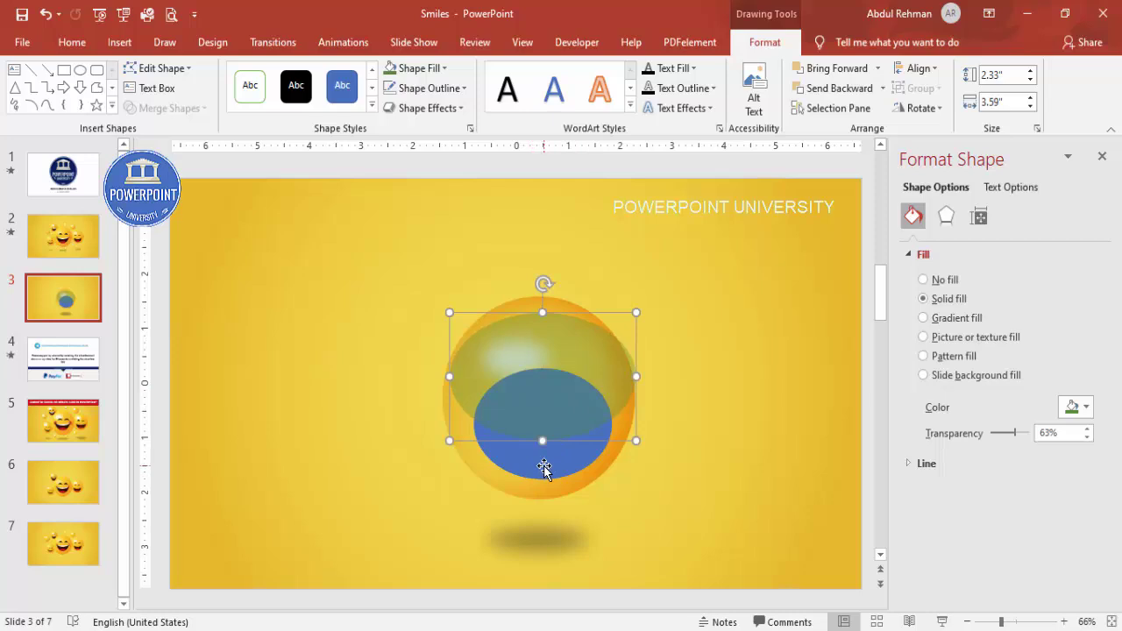
pyautogui.moveTo(543, 416); pyautogui.dragTo(543, 412)
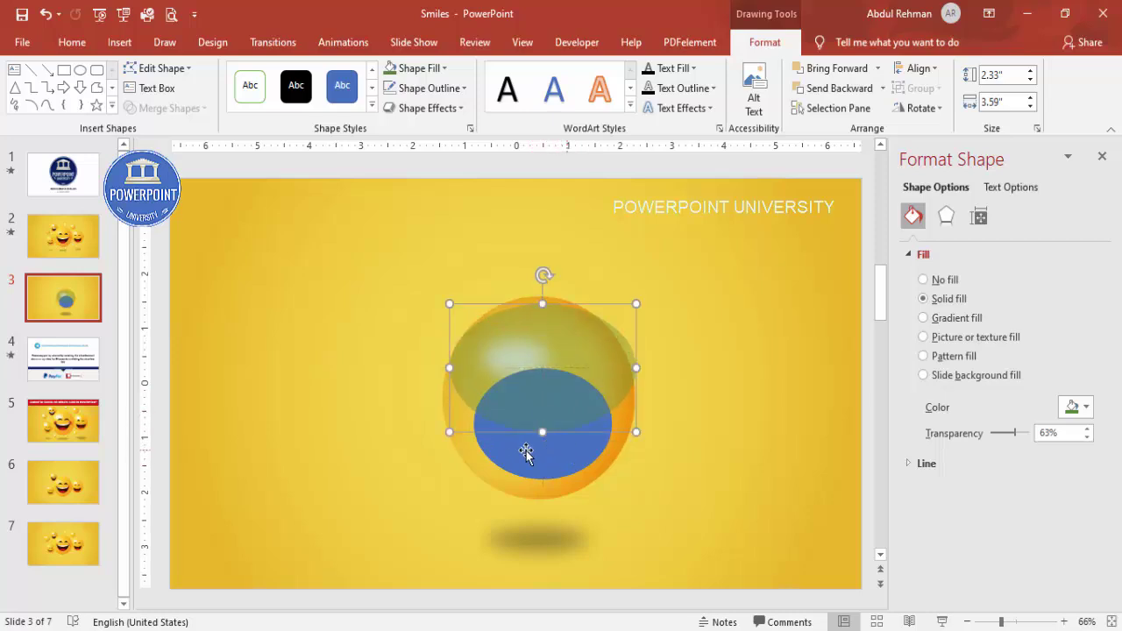
# Step: Select the blue then green oval and Merge Shapes > Subtract into a 1.24" × 2.68" crescent
pyautogui.click(577, 462)
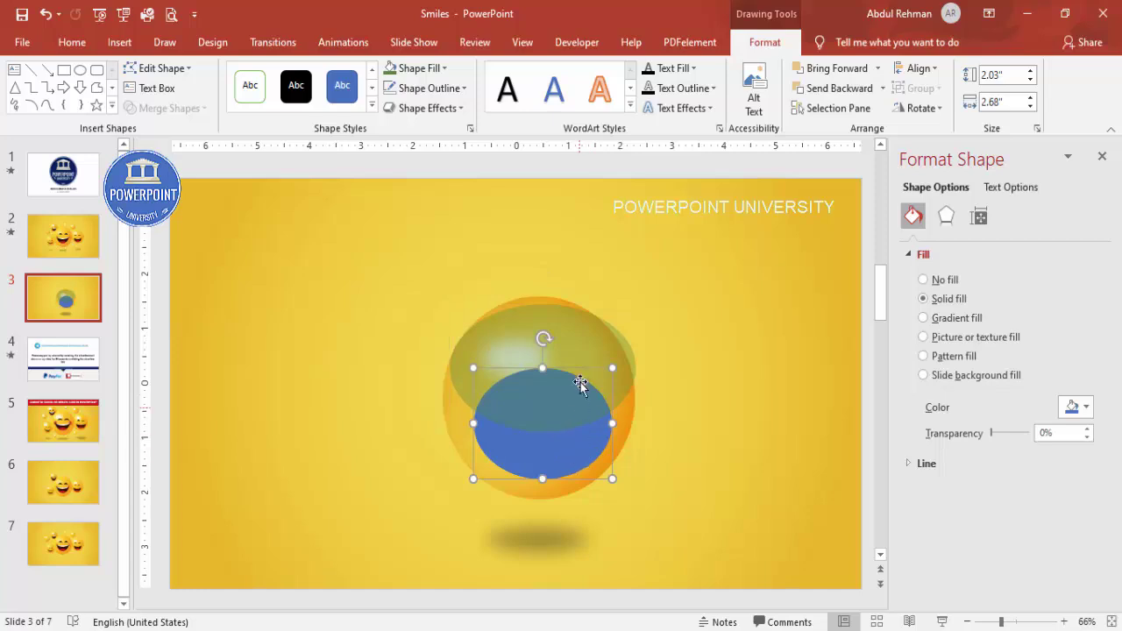
pyautogui.keyDown('shift'); pyautogui.click(556, 369); pyautogui.keyUp('shift')
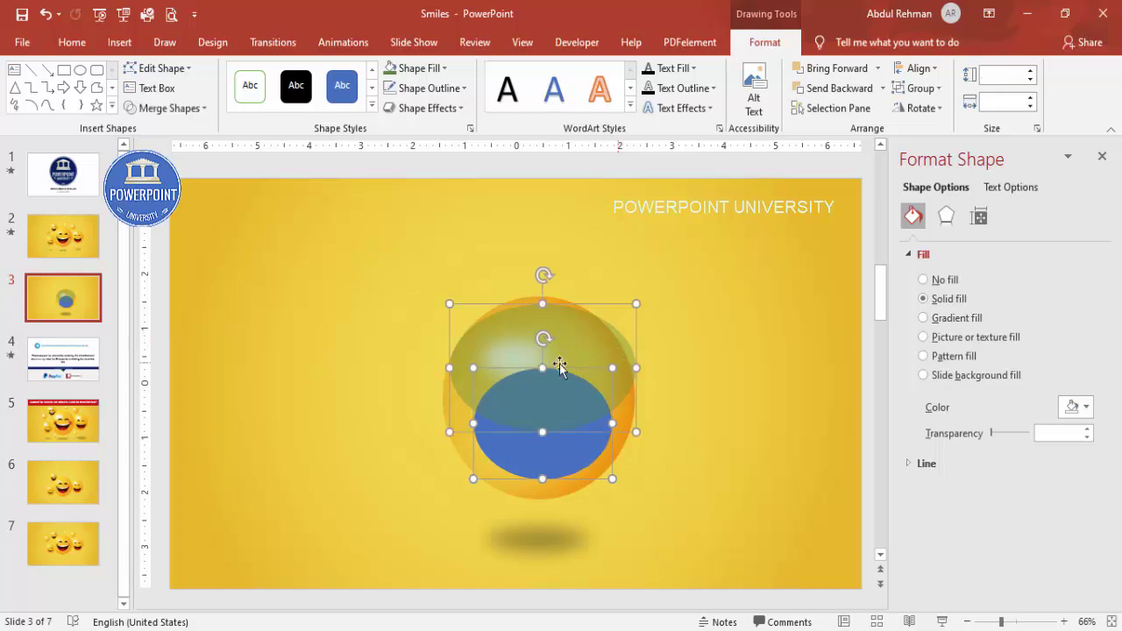
pyautogui.click(167, 108)
pyautogui.click(167, 213)
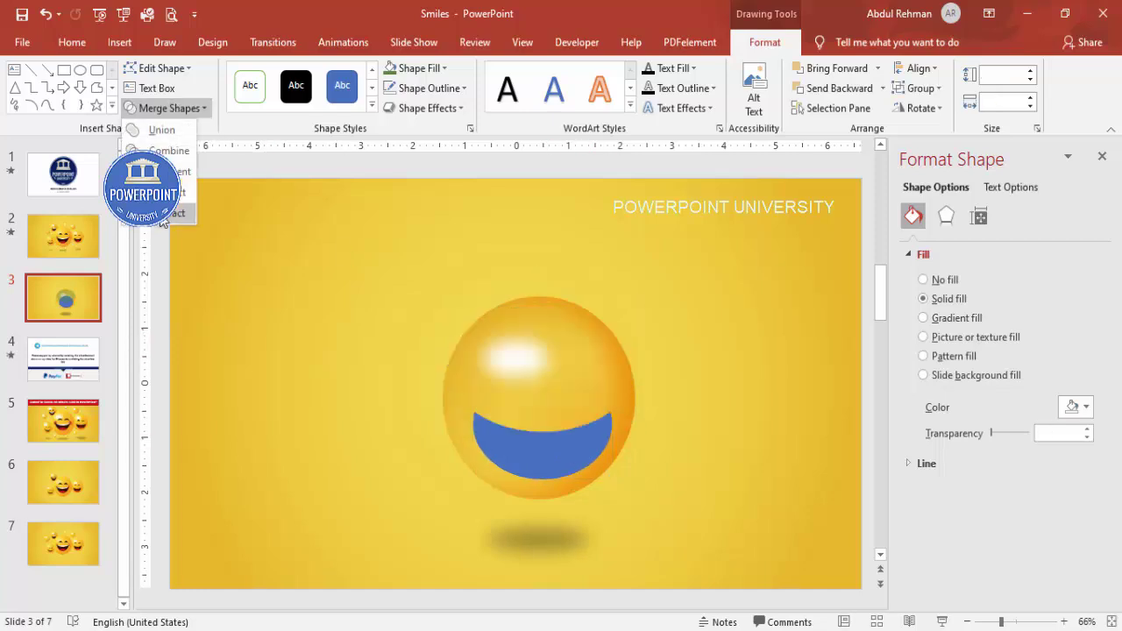
pyautogui.click(160, 218)
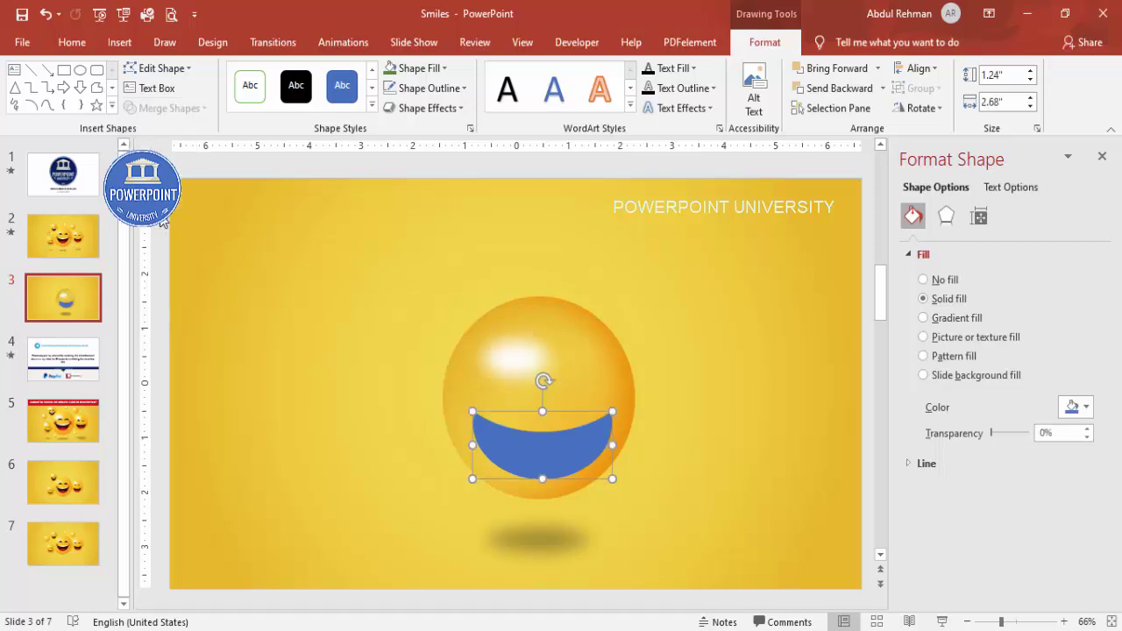
# Step: Shrink the smile to 1.07" × 2.25", fill it brown, centre it, and copy it to the upper left
pyautogui.moveTo(470, 411); pyautogui.dragTo(493, 421)
pyautogui.moveTo(561, 443); pyautogui.dragTo(566, 443)
pyautogui.click(436, 69)
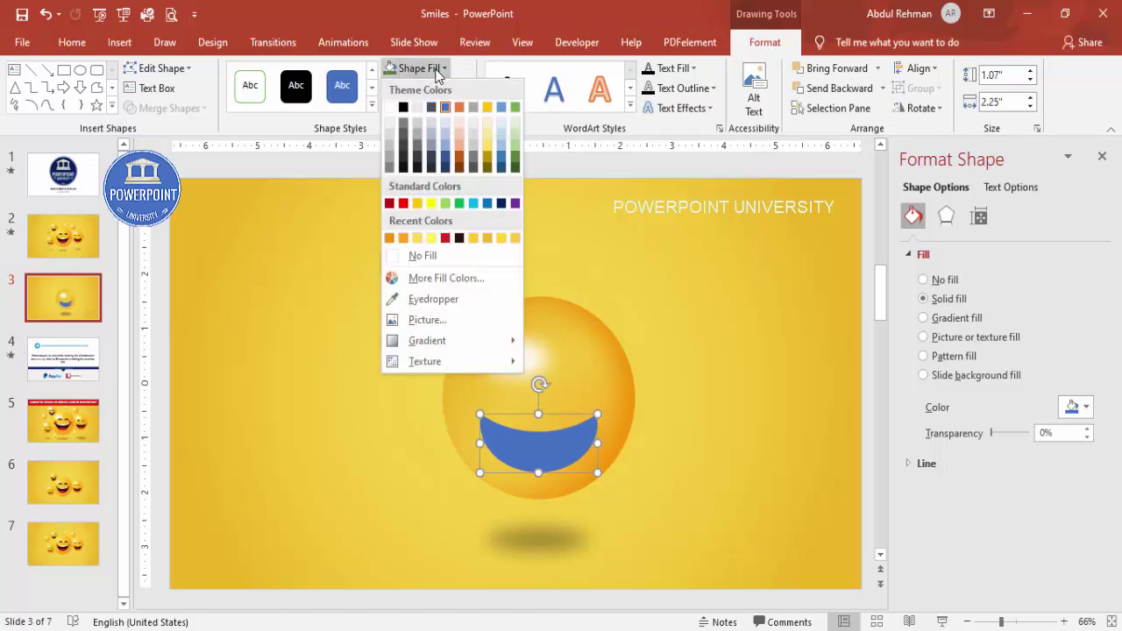
pyautogui.click(460, 240)
pyautogui.moveTo(563, 441); pyautogui.dragTo(564, 441)
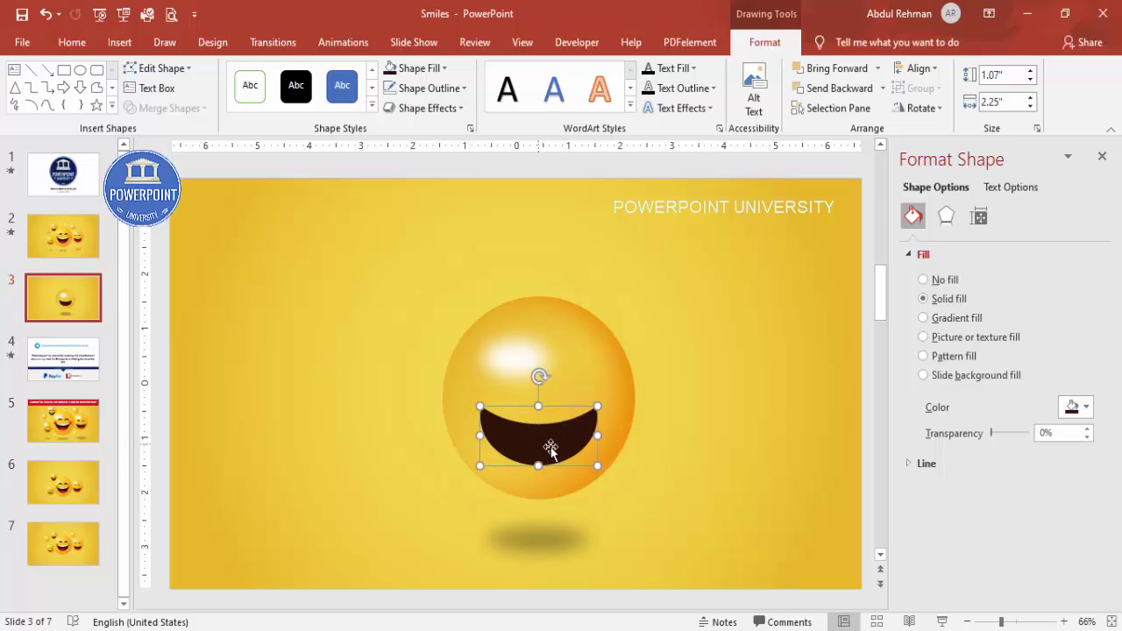
pyautogui.moveTo(551, 449); pyautogui.dragTo(316, 309)
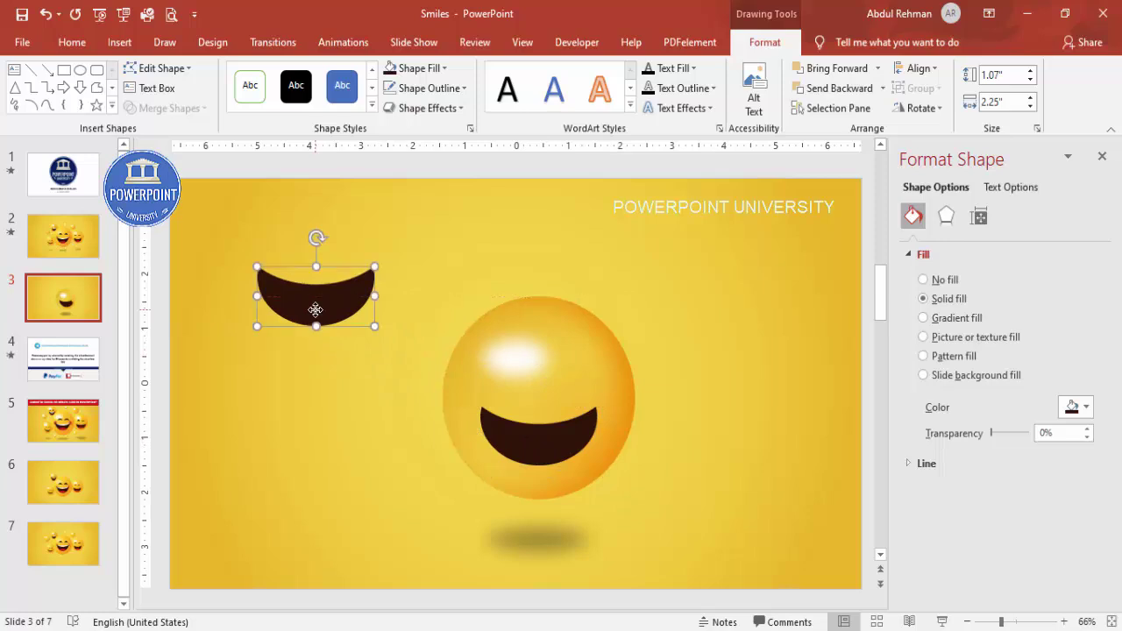
# Step: Draw a semi-transparent, outline-free oval and place it over the spare crescent's lower part
pyautogui.click(119, 42)
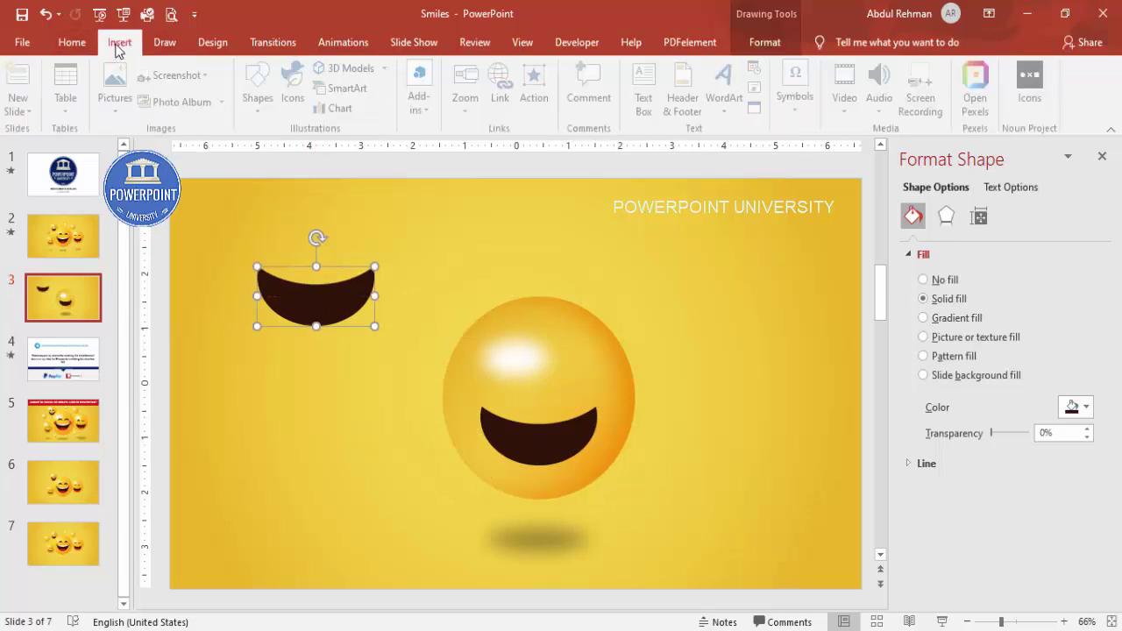
pyautogui.click(260, 112)
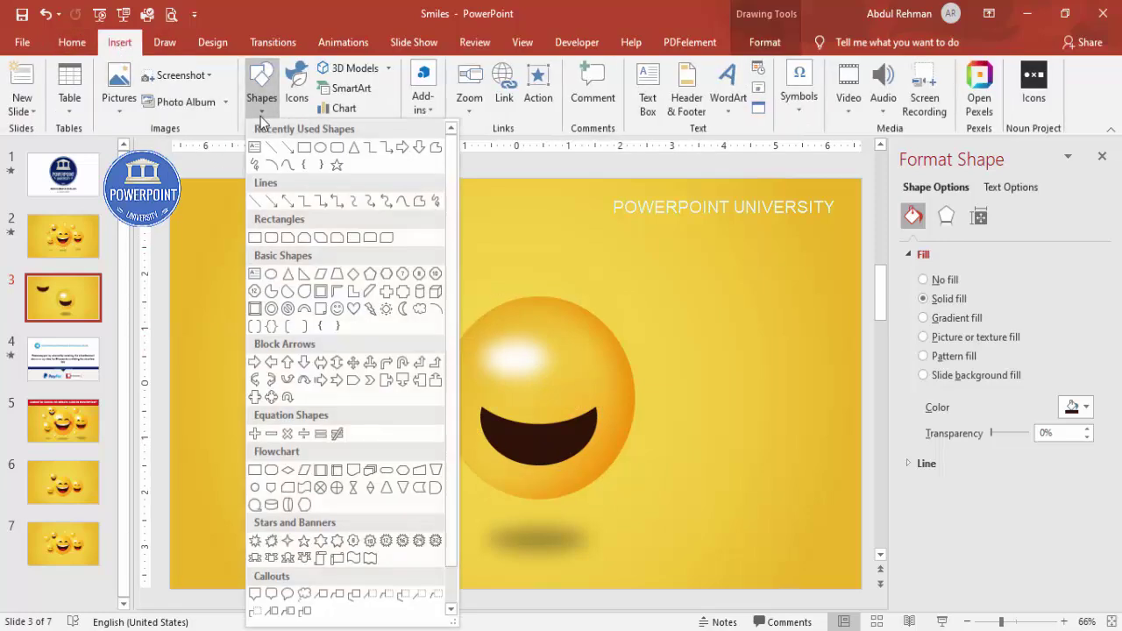
pyautogui.click(271, 274)
pyautogui.moveTo(394, 242); pyautogui.dragTo(481, 319)
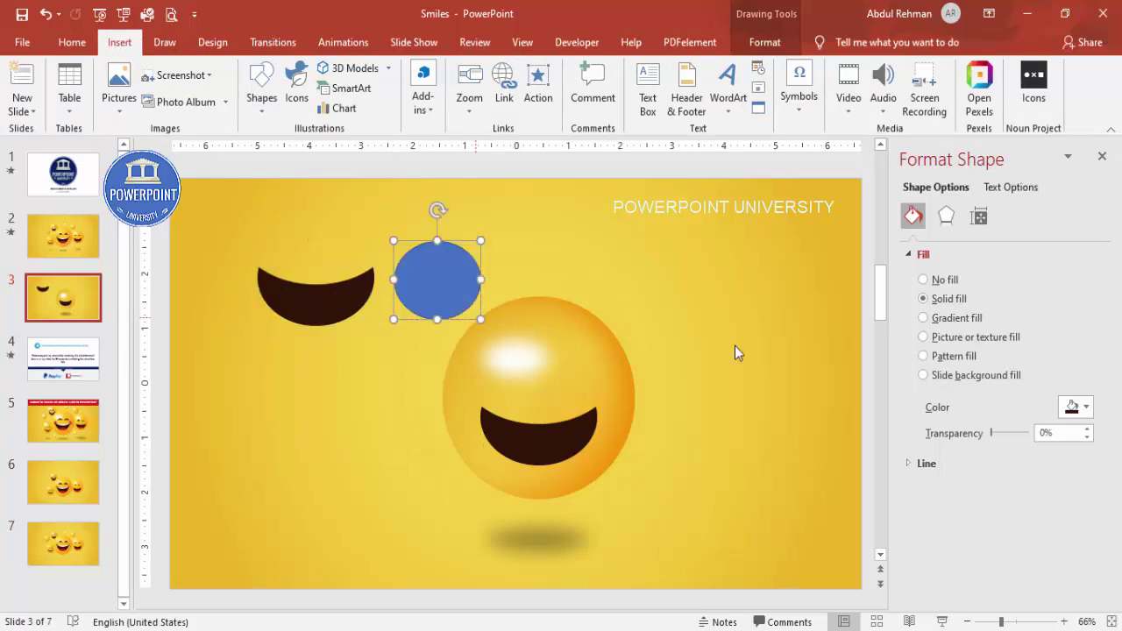
pyautogui.moveTo(994, 434); pyautogui.dragTo(1004, 434)
pyautogui.click(451, 89)
pyautogui.click(467, 273)
pyautogui.moveTo(443, 281); pyautogui.dragTo(323, 342)
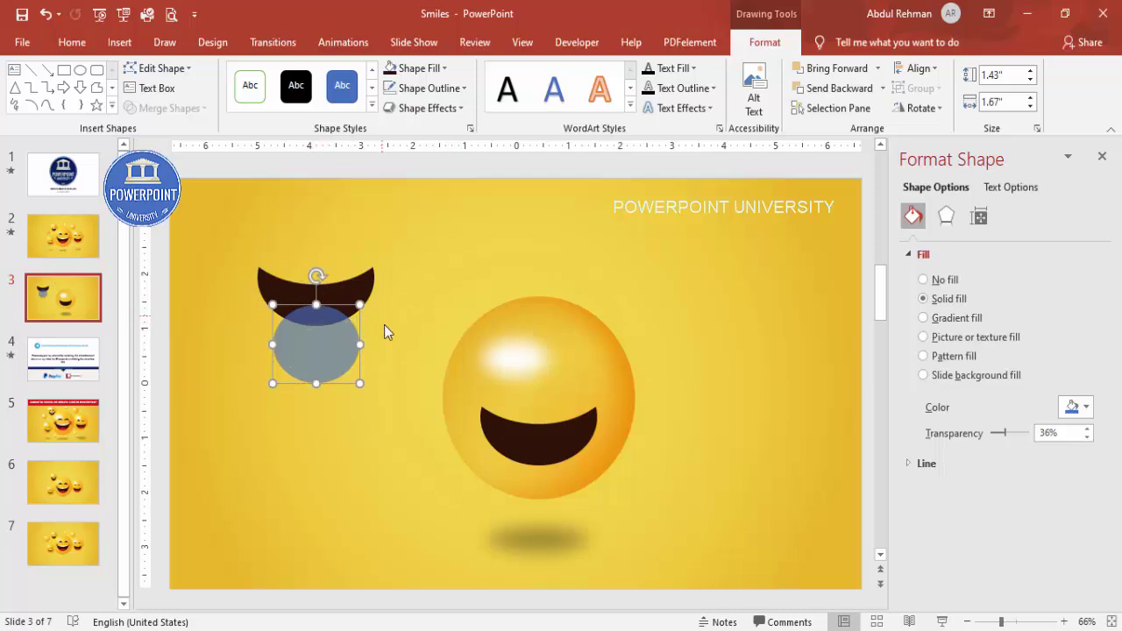
# Step: Intersect the crescent and oval into a 0.37" × 1.22" red tongue and set it in the mouth
pyautogui.click(367, 283)
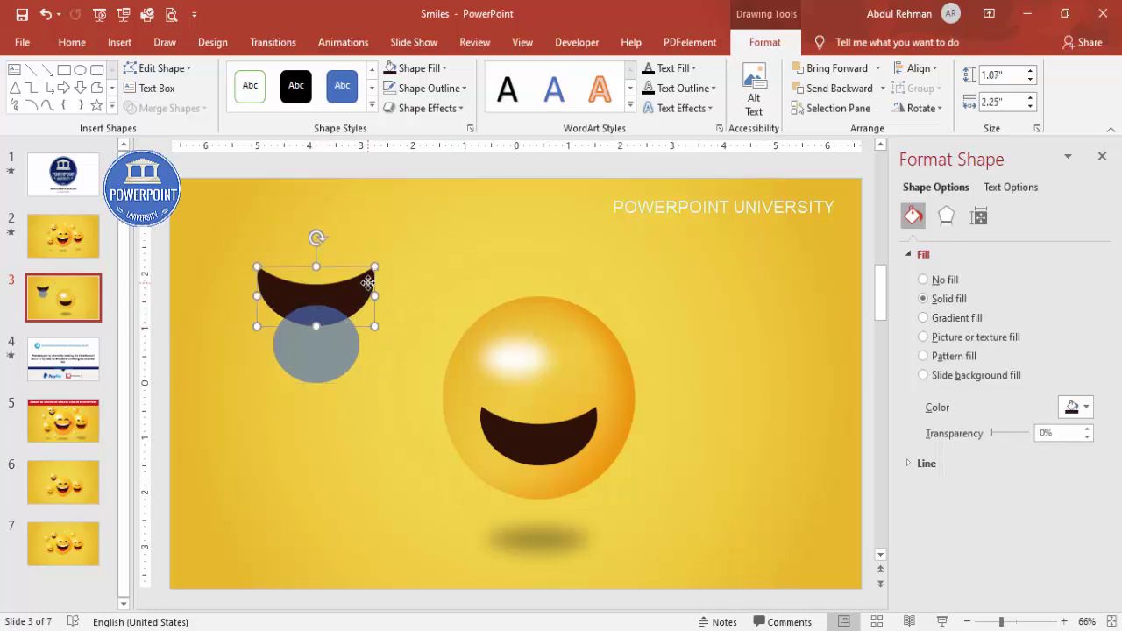
pyautogui.keyDown('shift'); pyautogui.click(324, 368); pyautogui.keyUp('shift')
pyautogui.click(167, 108)
pyautogui.click(181, 193)
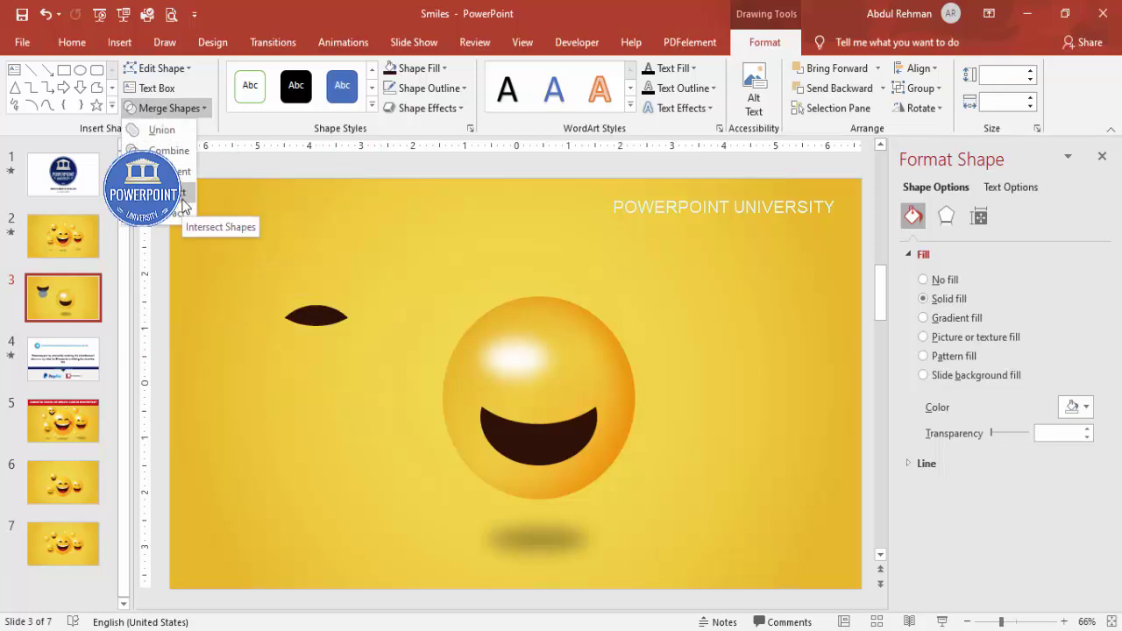
pyautogui.click(181, 198)
pyautogui.click(421, 69)
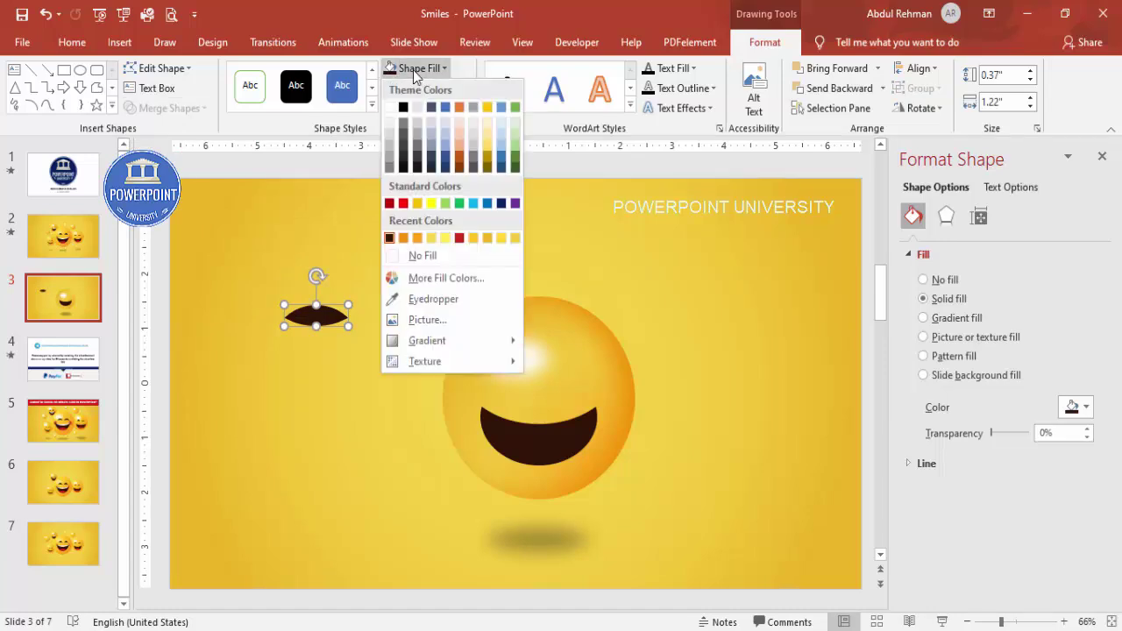
pyautogui.click(460, 238)
pyautogui.moveTo(335, 321); pyautogui.dragTo(556, 456)
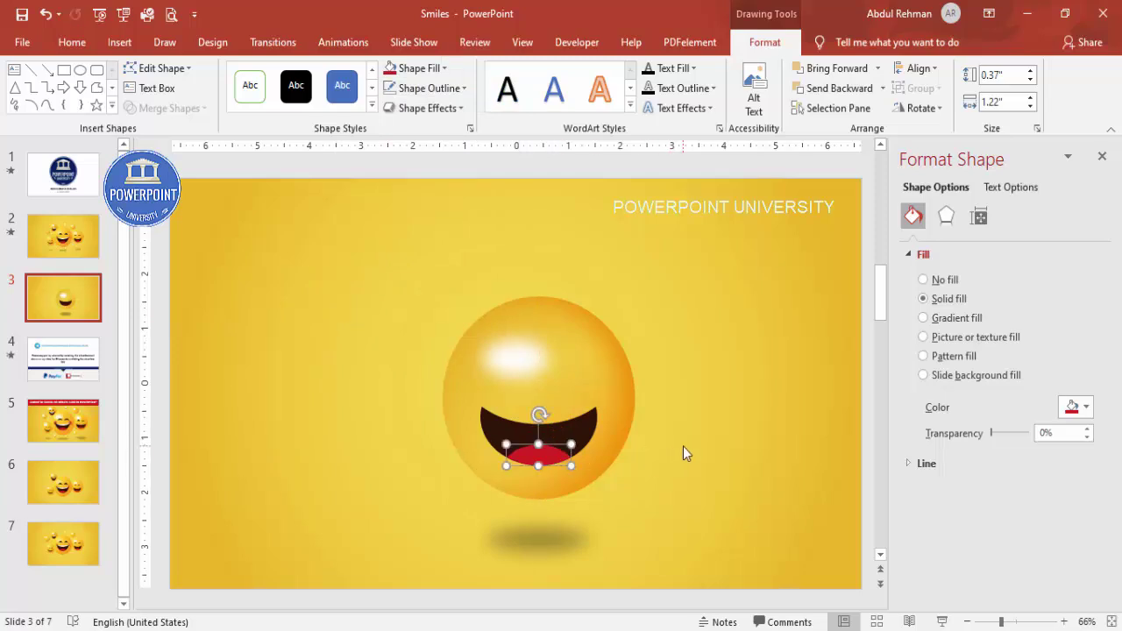
# Step: Place a copy of the dark mouth shape at the upper left of the slide
pyautogui.click(683, 446)
pyautogui.click(577, 430)
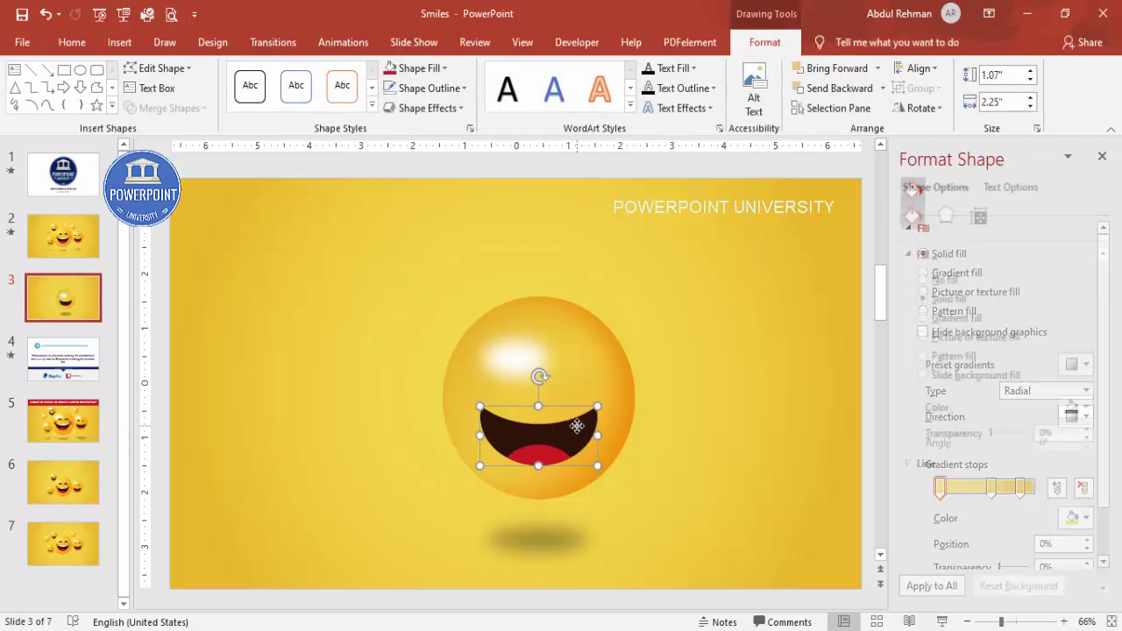
pyautogui.click(367, 348)
pyautogui.moveTo(367, 348); pyautogui.dragTo(325, 318)
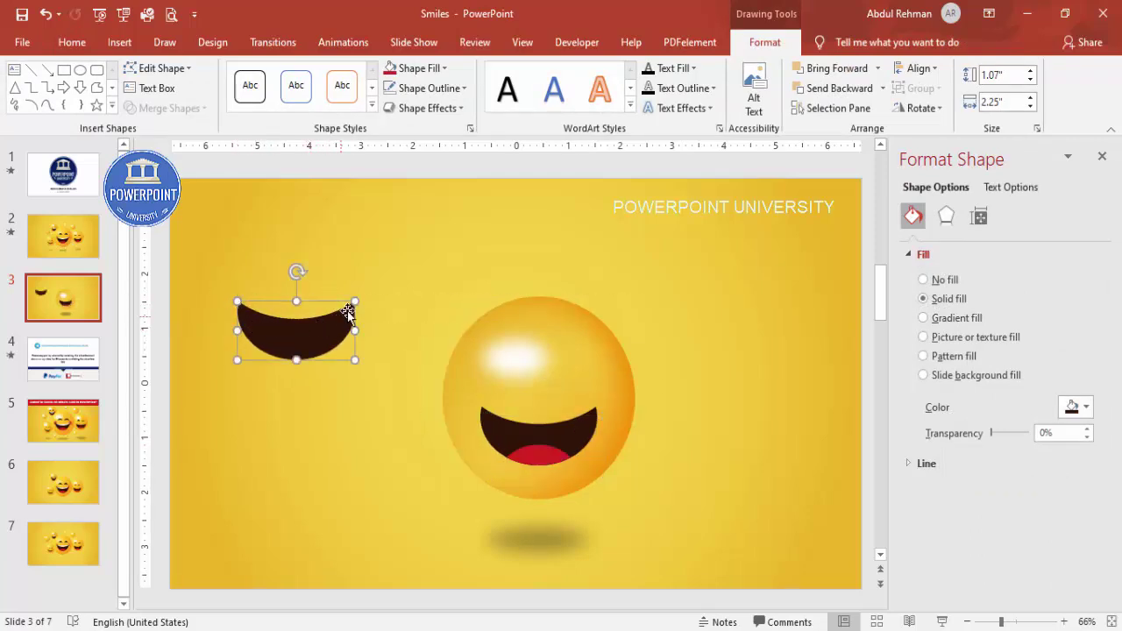
pyautogui.click(366, 257)
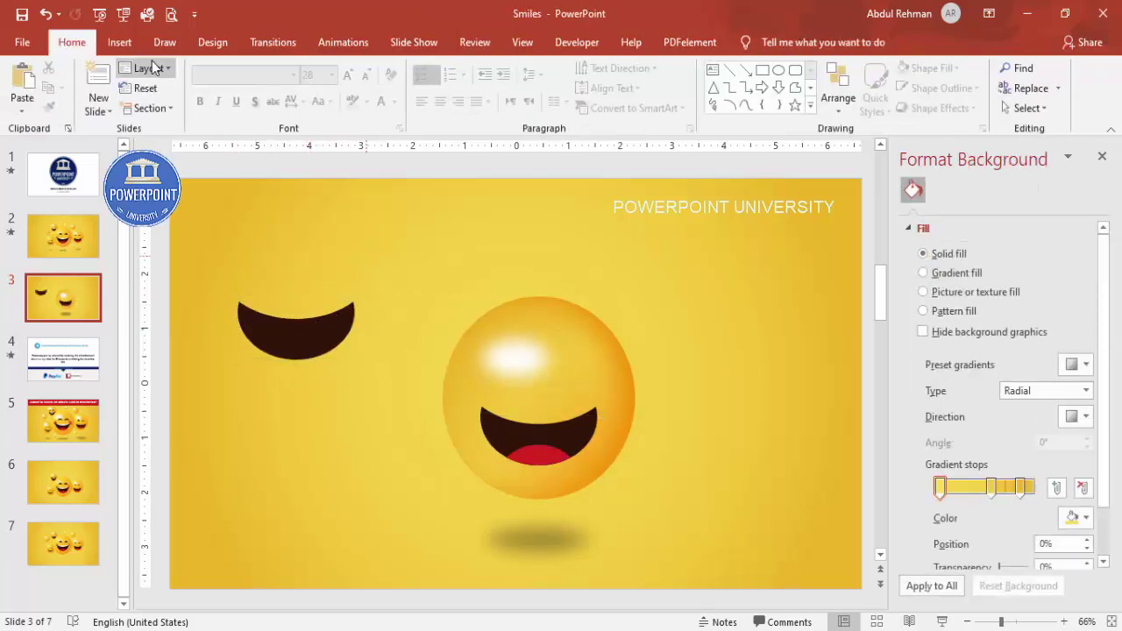
# Step: Draw an oval over the copied mouth, 32% transparent with no outline
pyautogui.click(119, 43)
pyautogui.click(262, 101)
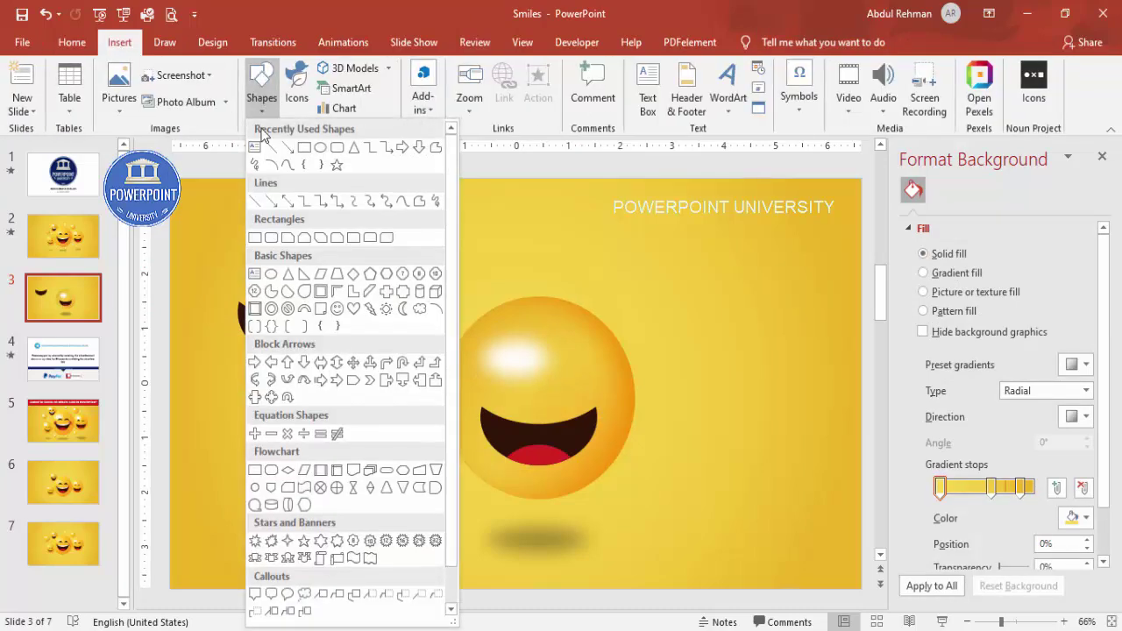
pyautogui.click(273, 282)
pyautogui.moveTo(237, 267)
pyautogui.mouseDown()
pyautogui.moveTo(342, 333)
pyautogui.moveTo(355, 327)
pyautogui.mouseUp()
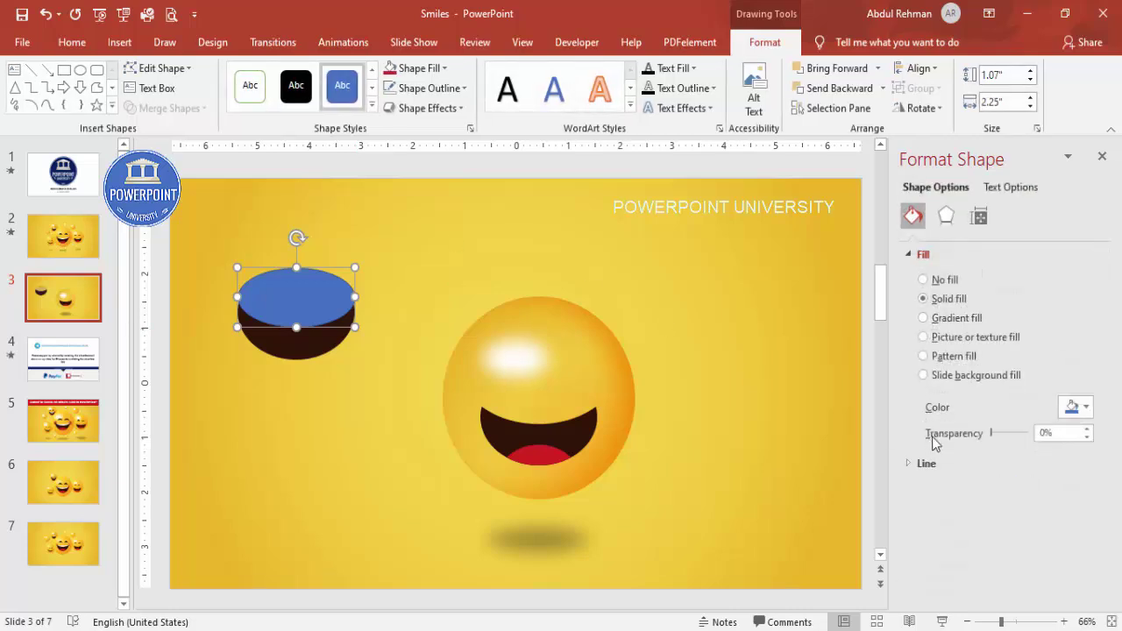
pyautogui.moveTo(992, 433); pyautogui.dragTo(998, 433)
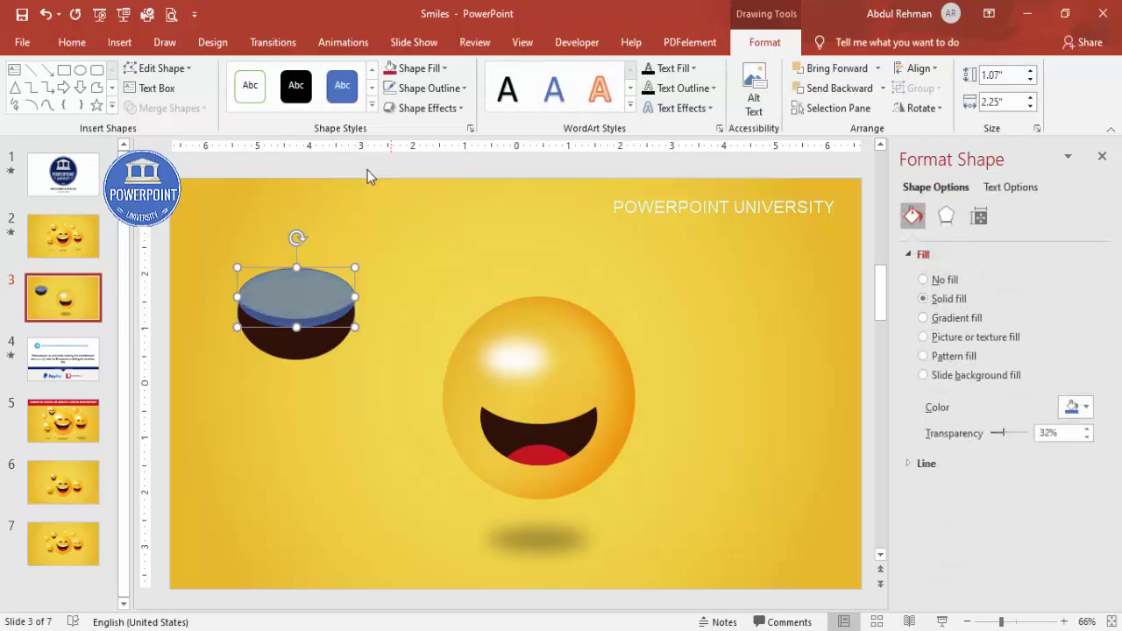
pyautogui.click(446, 92)
pyautogui.click(468, 273)
pyautogui.click(1016, 620)
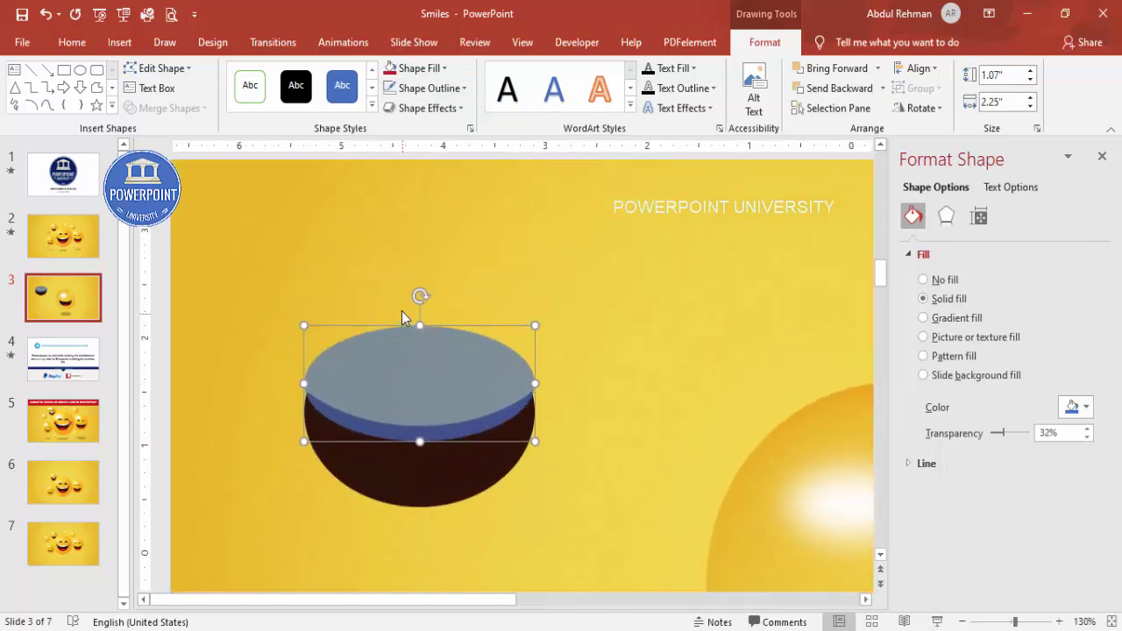
# Step: Stretch the top oval and intersect it with the dark ellipse to cut a crescent
pyautogui.moveTo(419, 317); pyautogui.dragTo(418, 305)
pyautogui.moveTo(421, 366); pyautogui.dragTo(419, 375)
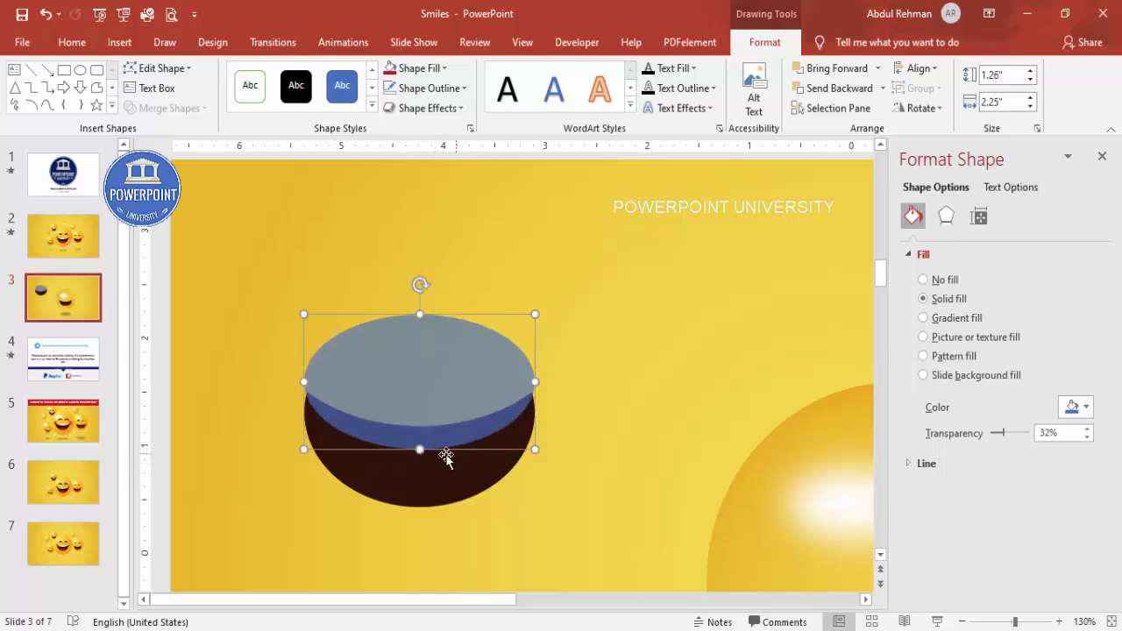
pyautogui.click(541, 493)
pyautogui.click(456, 465)
pyautogui.keyDown('shift'); pyautogui.click(449, 353); pyautogui.keyUp('shift')
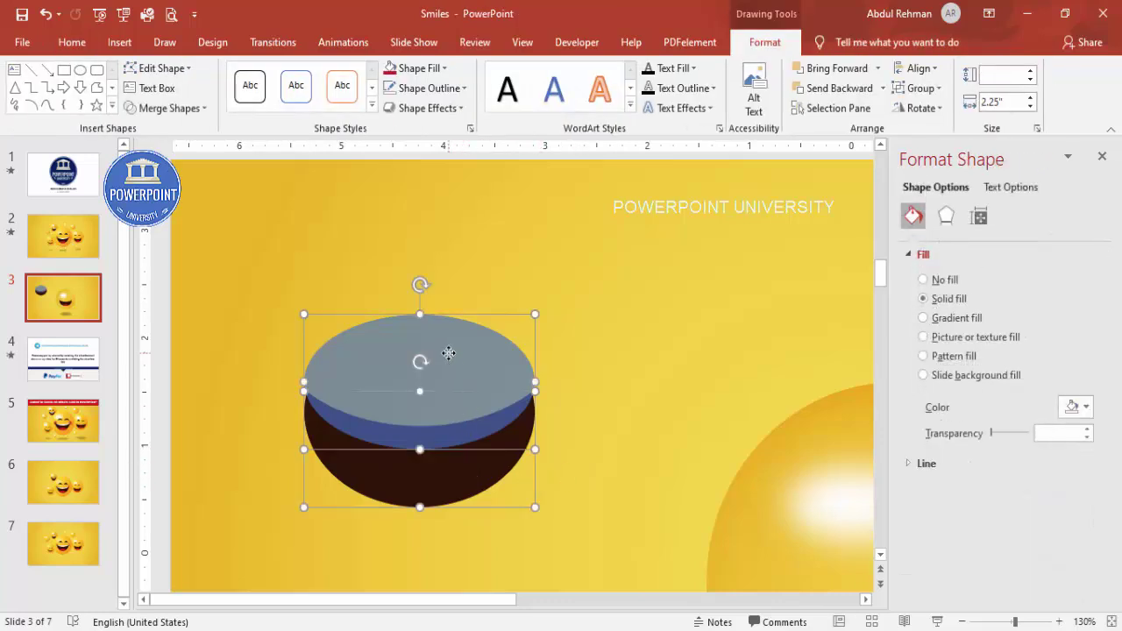
pyautogui.click(166, 107)
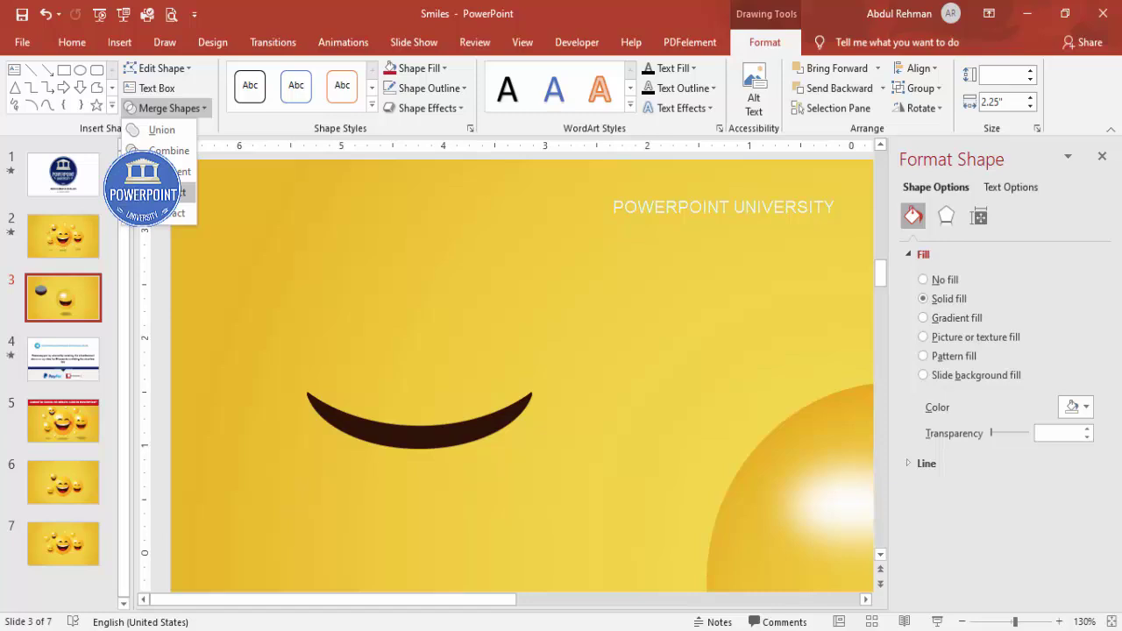
pyautogui.click(175, 192)
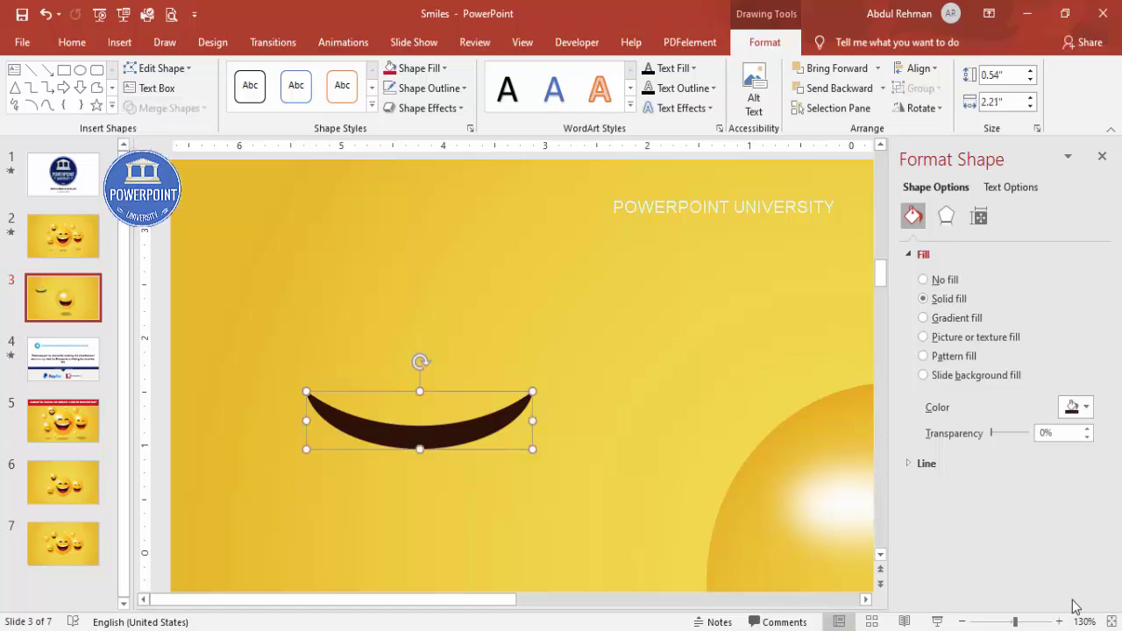
# Step: Colour the crescent white and fit it as teeth along the top of the mouth
pyautogui.click(1111, 622)
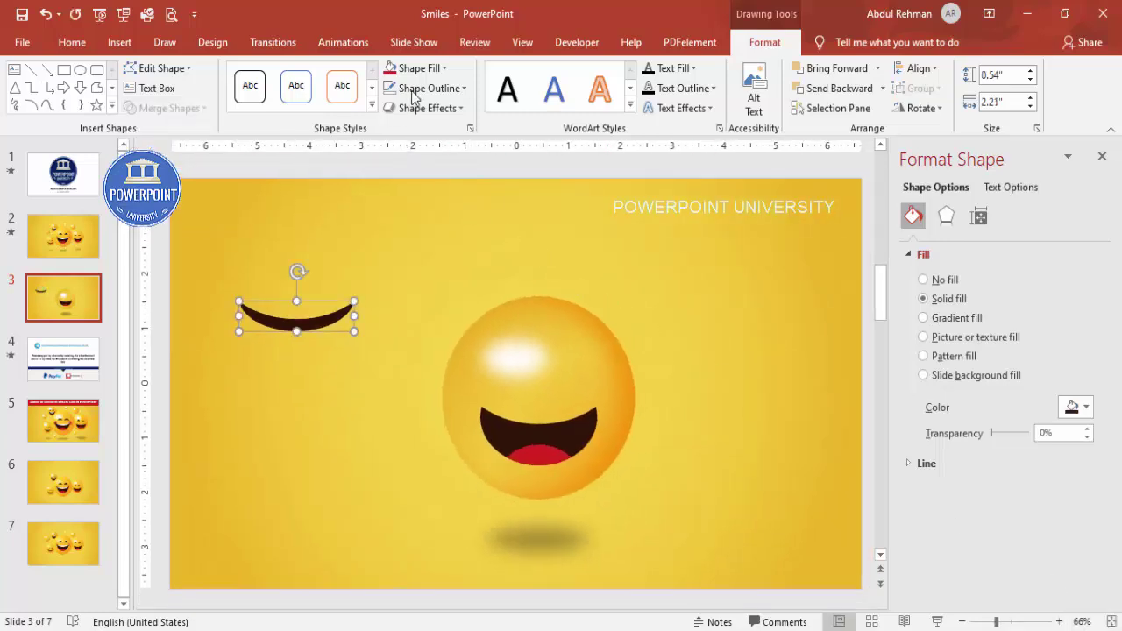
pyautogui.click(430, 69)
pyautogui.click(391, 107)
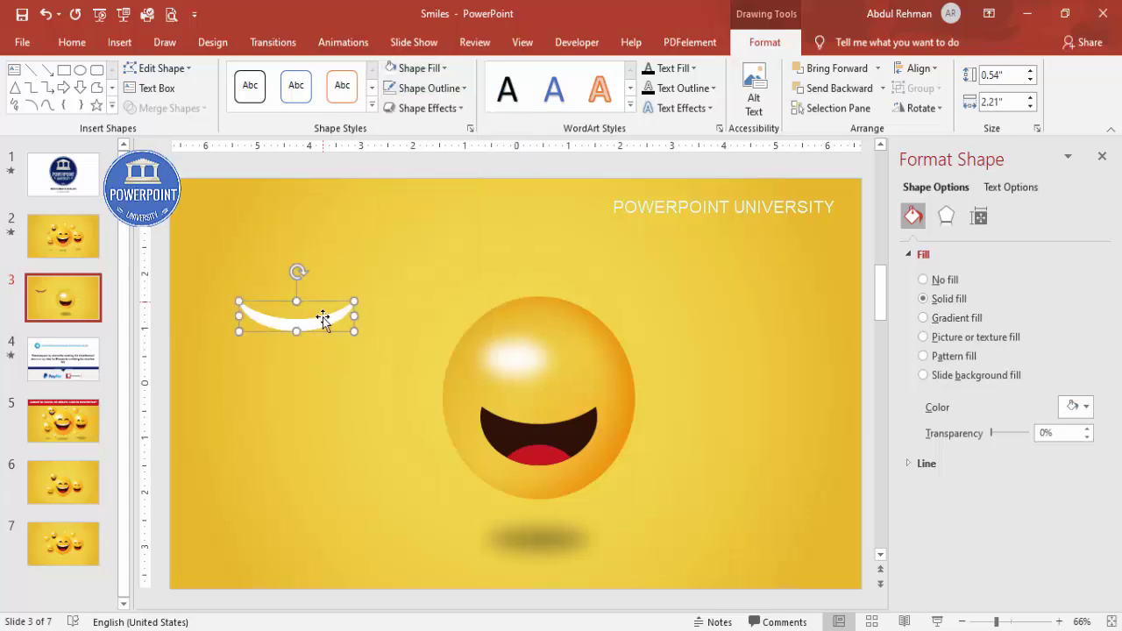
pyautogui.moveTo(319, 321); pyautogui.dragTo(559, 422)
pyautogui.scroll(8, 644, 472)
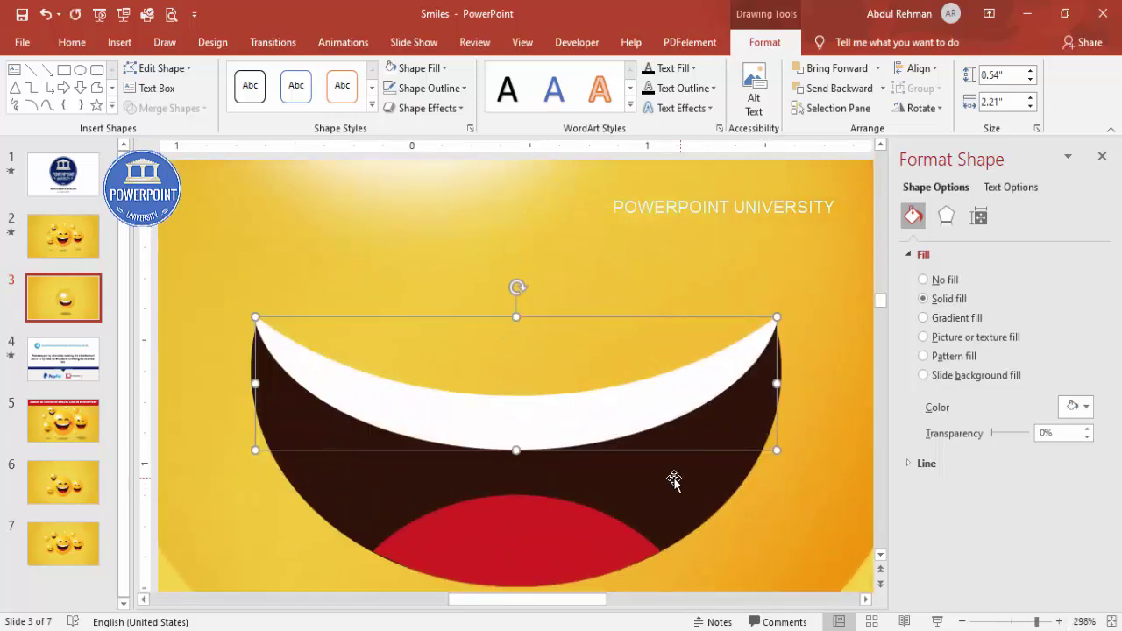
pyautogui.moveTo(635, 443); pyautogui.dragTo(578, 430)
pyautogui.click(601, 421)
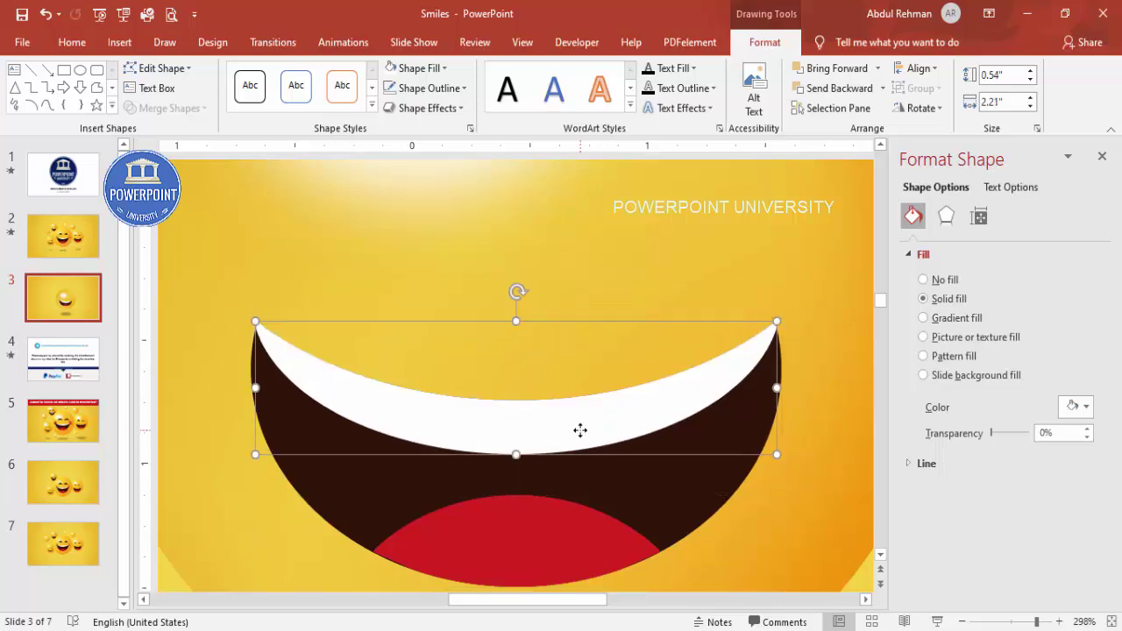
pyautogui.click(1112, 621)
pyautogui.click(814, 462)
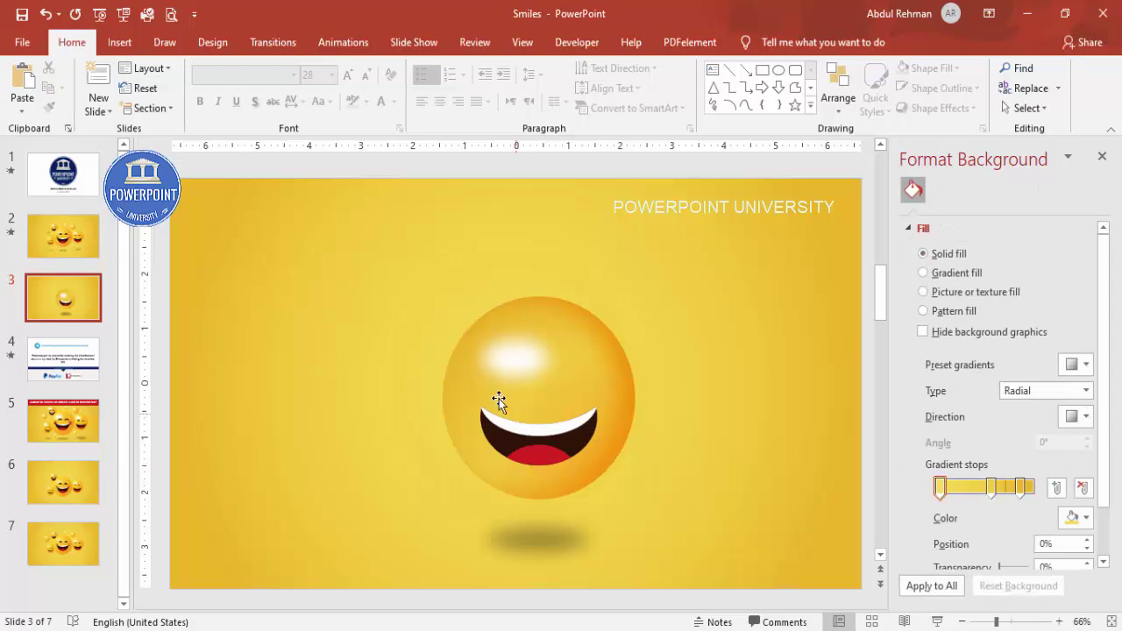
# Step: Draw a circle over the smiley's left cheek with no outline
pyautogui.click(121, 44)
pyautogui.click(261, 101)
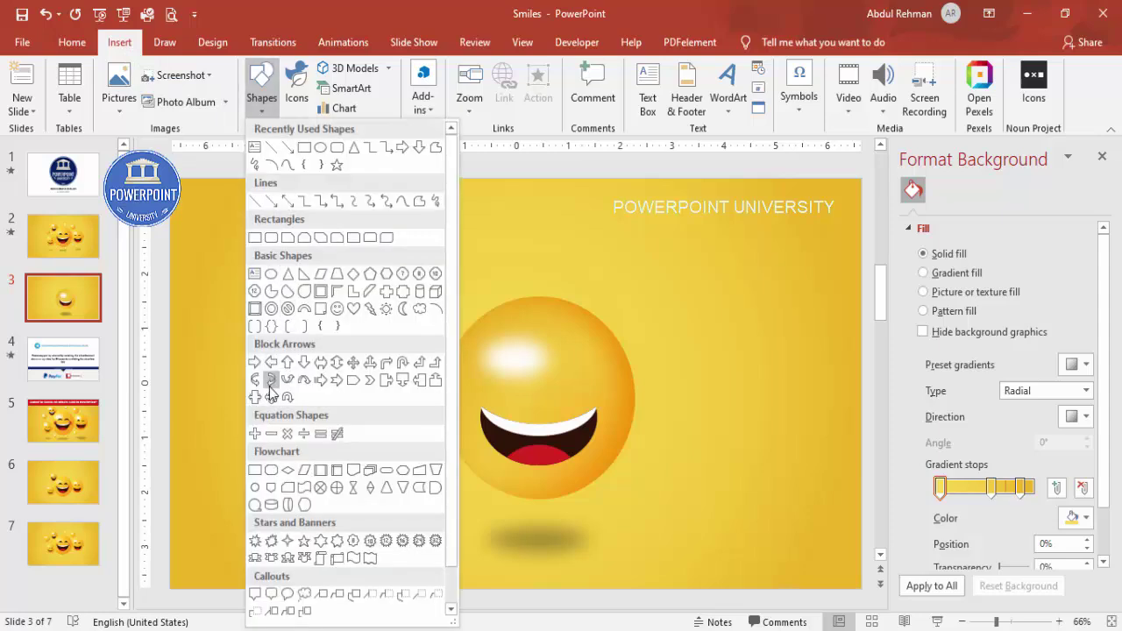
pyautogui.click(269, 309)
pyautogui.moveTo(457, 387)
pyautogui.mouseDown()
pyautogui.moveTo(504, 447)
pyautogui.moveTo(507, 437)
pyautogui.mouseUp()
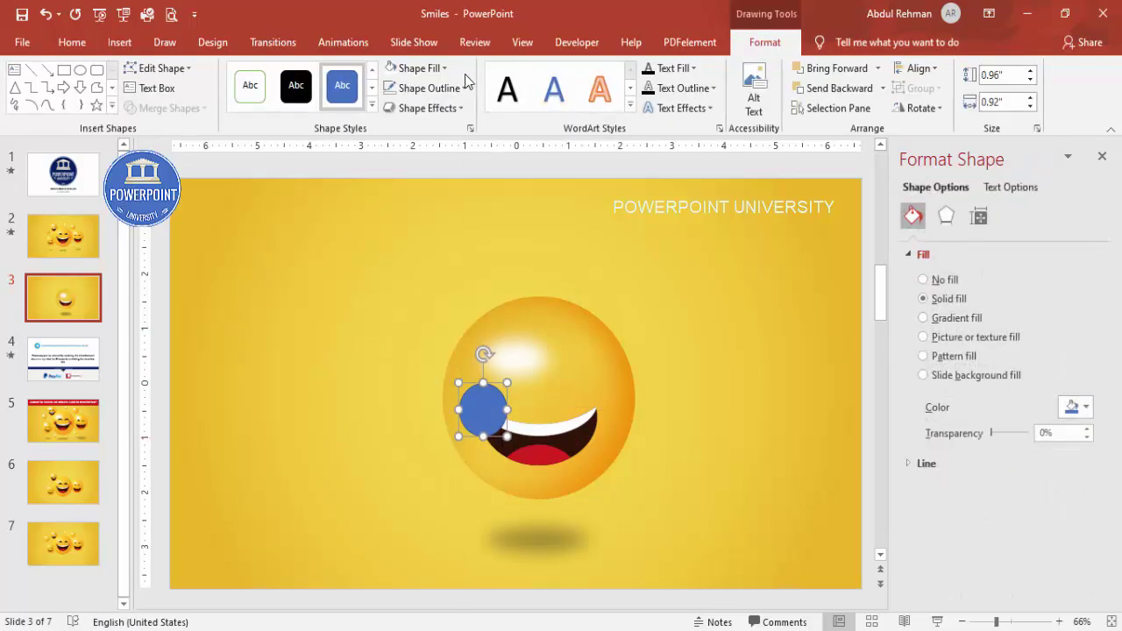
pyautogui.click(464, 87)
pyautogui.click(443, 295)
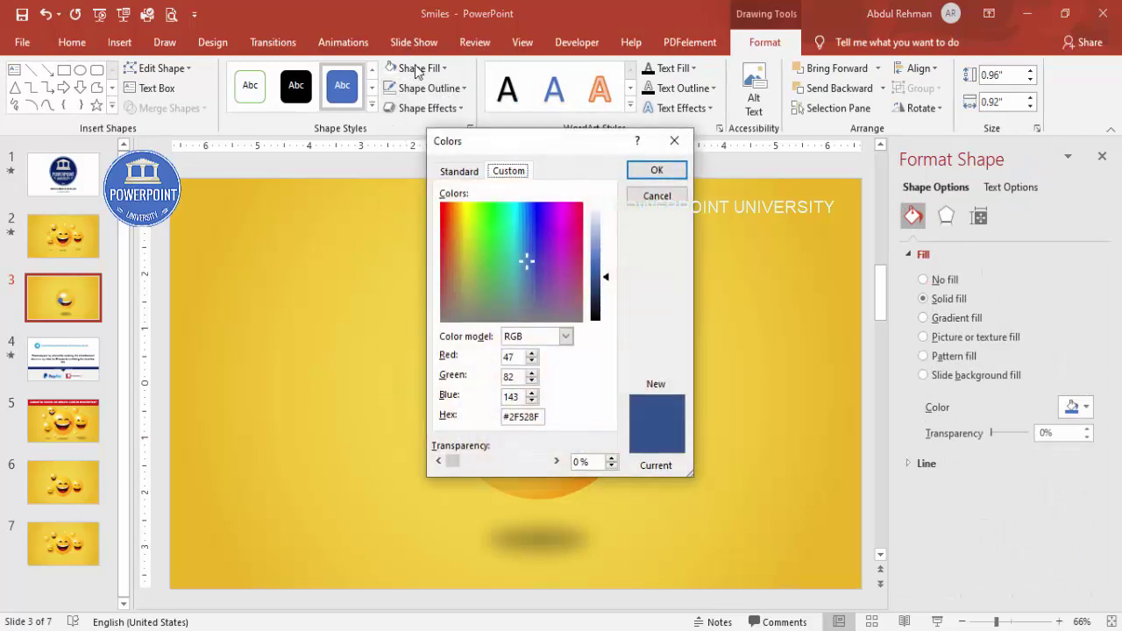
pyautogui.click(657, 170)
pyautogui.click(465, 87)
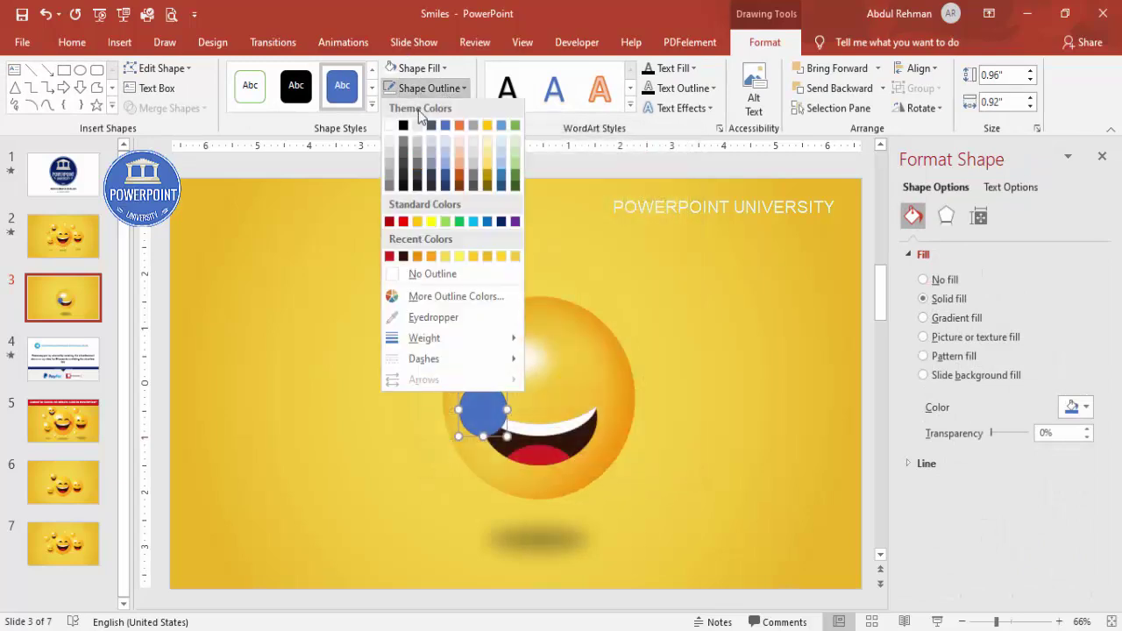
pyautogui.click(431, 275)
# Step: Fill the circle red at 38% transparency with 14 pt soft edges, beside the mouth
pyautogui.click(418, 68)
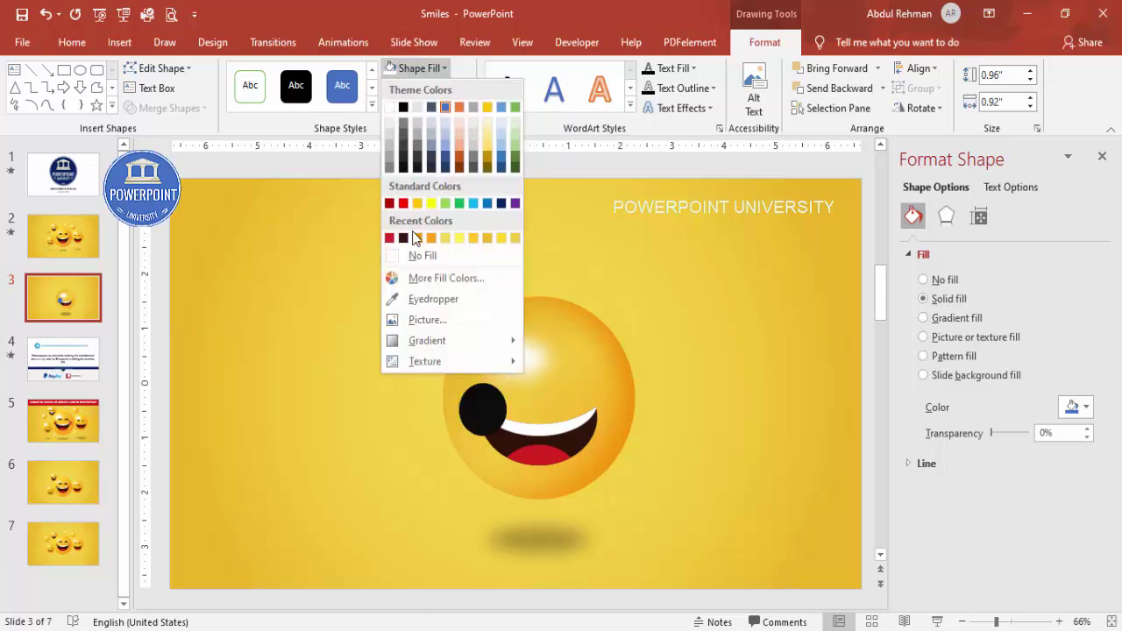
pyautogui.click(390, 239)
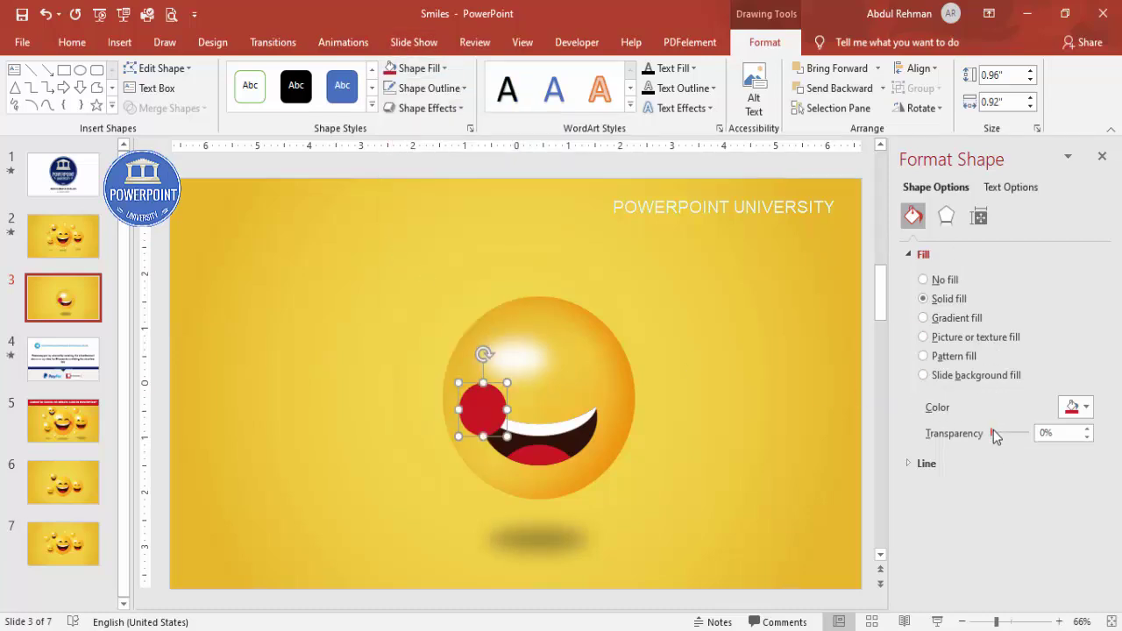
pyautogui.moveTo(994, 430); pyautogui.dragTo(1004, 431)
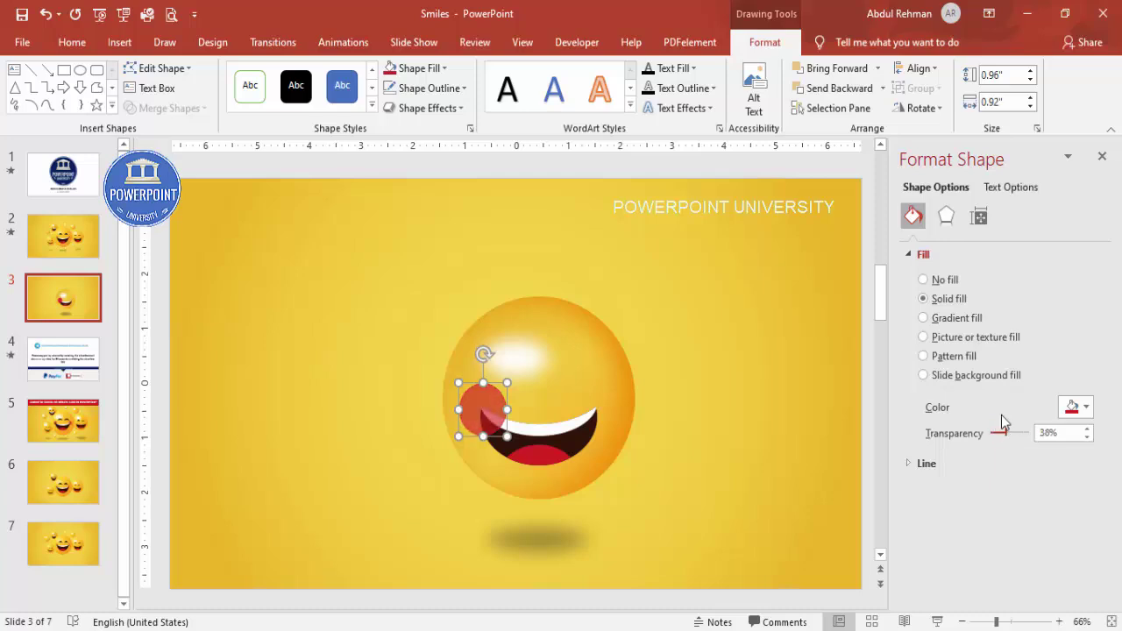
pyautogui.click(946, 216)
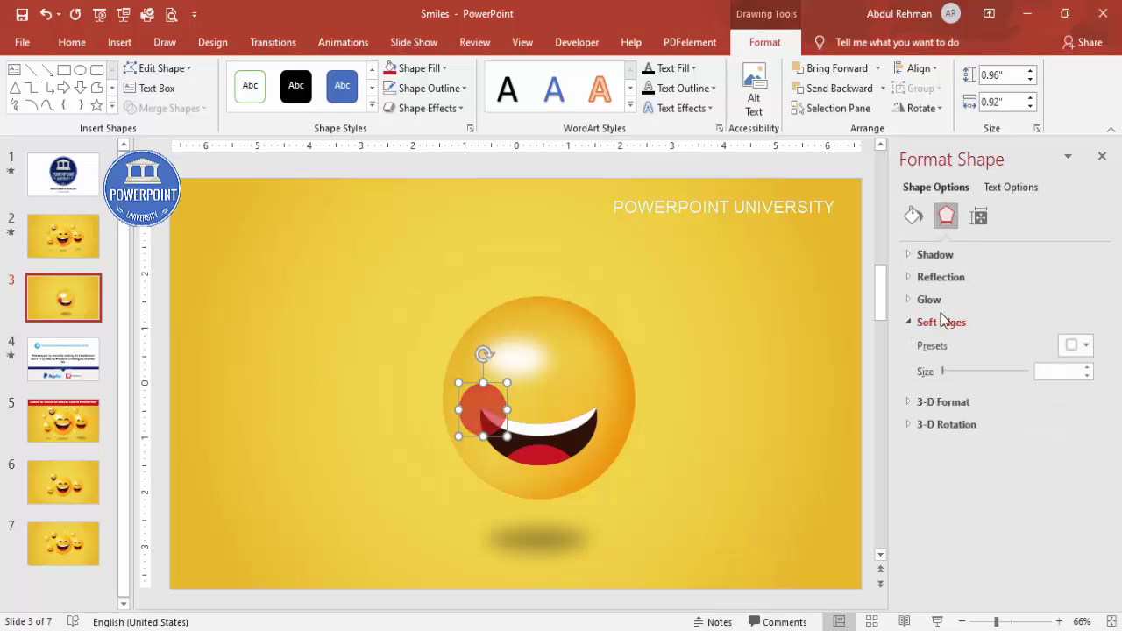
pyautogui.click(1088, 367)
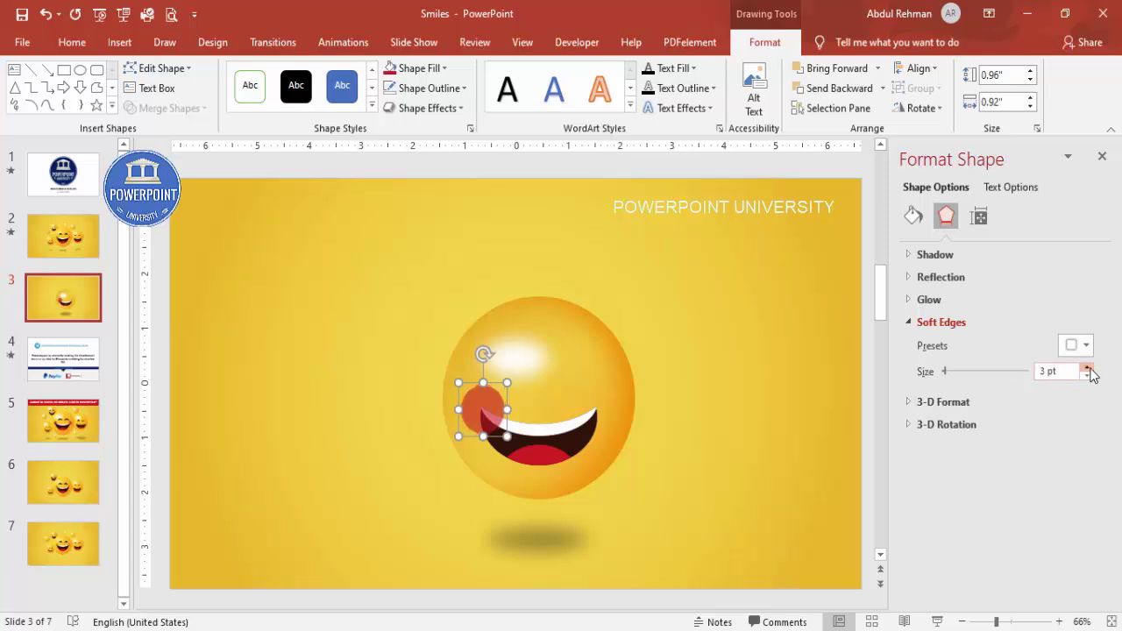
pyautogui.click(1088, 367)
pyautogui.click(1088, 368)
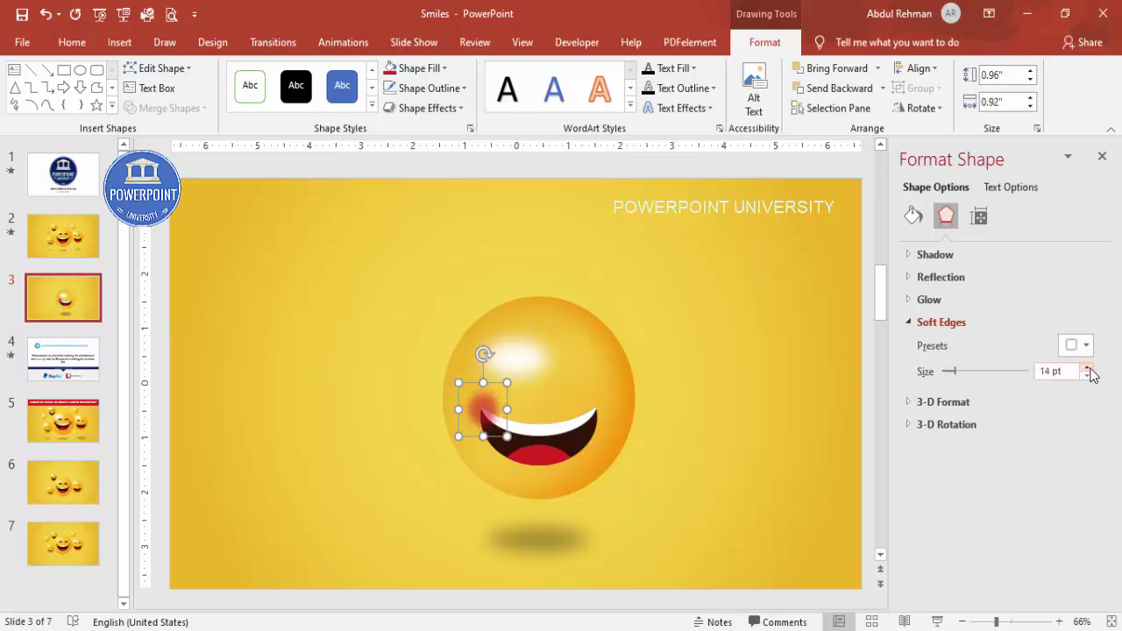
pyautogui.moveTo(489, 410); pyautogui.dragTo(598, 412)
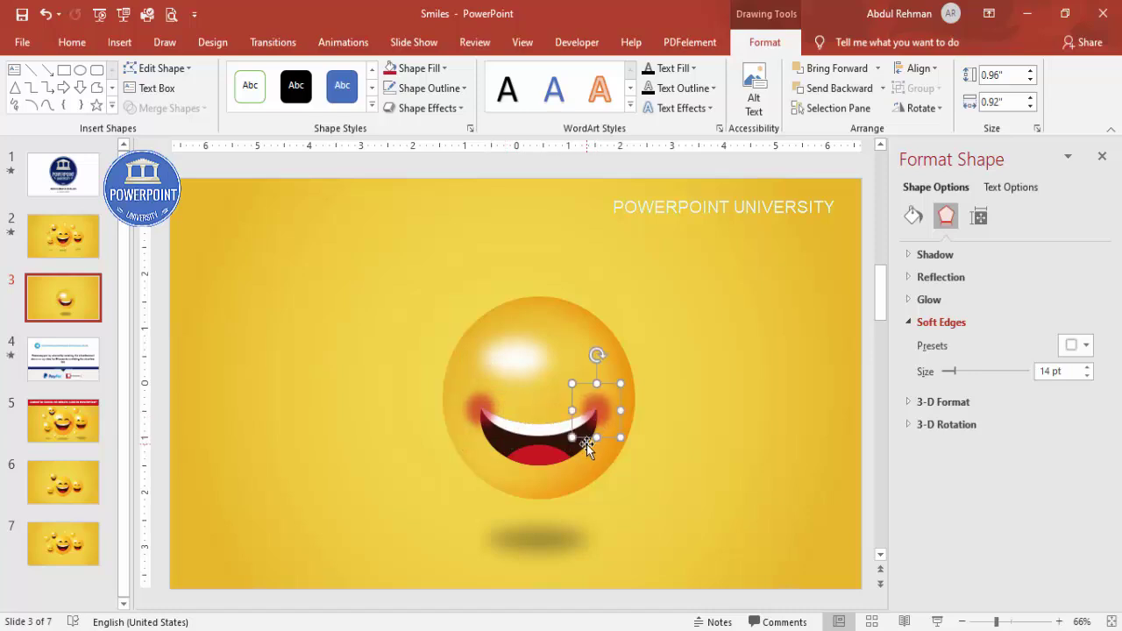
pyautogui.click(542, 428)
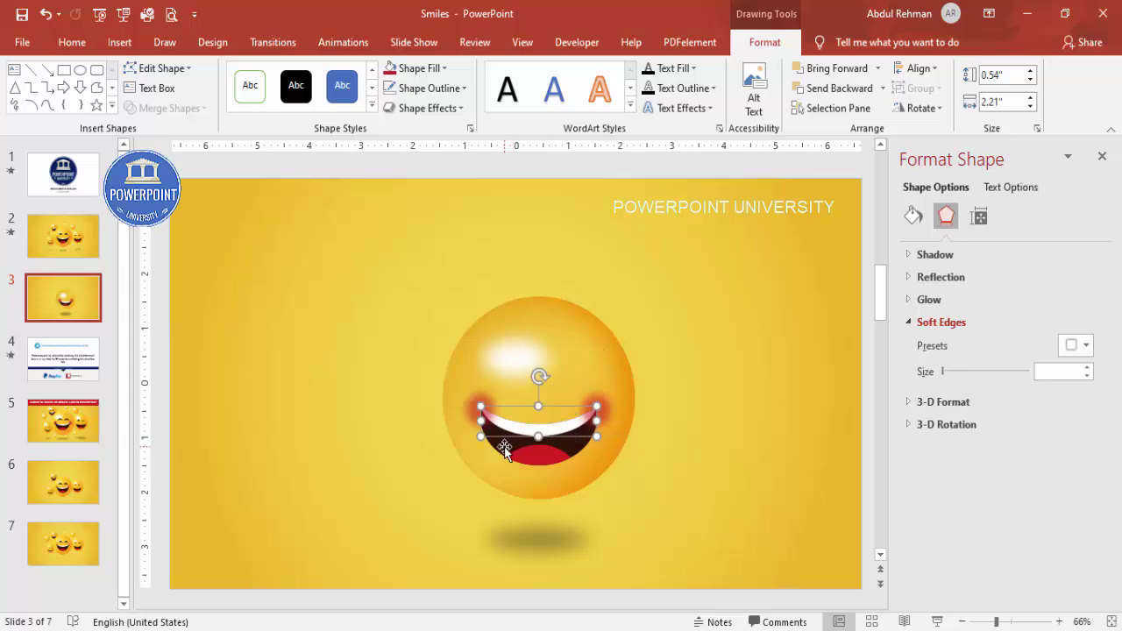
pyautogui.keyDown('shift'); pyautogui.click(512, 451); pyautogui.keyUp('shift')
pyautogui.keyDown('shift'); pyautogui.click(540, 453); pyautogui.keyUp('shift')
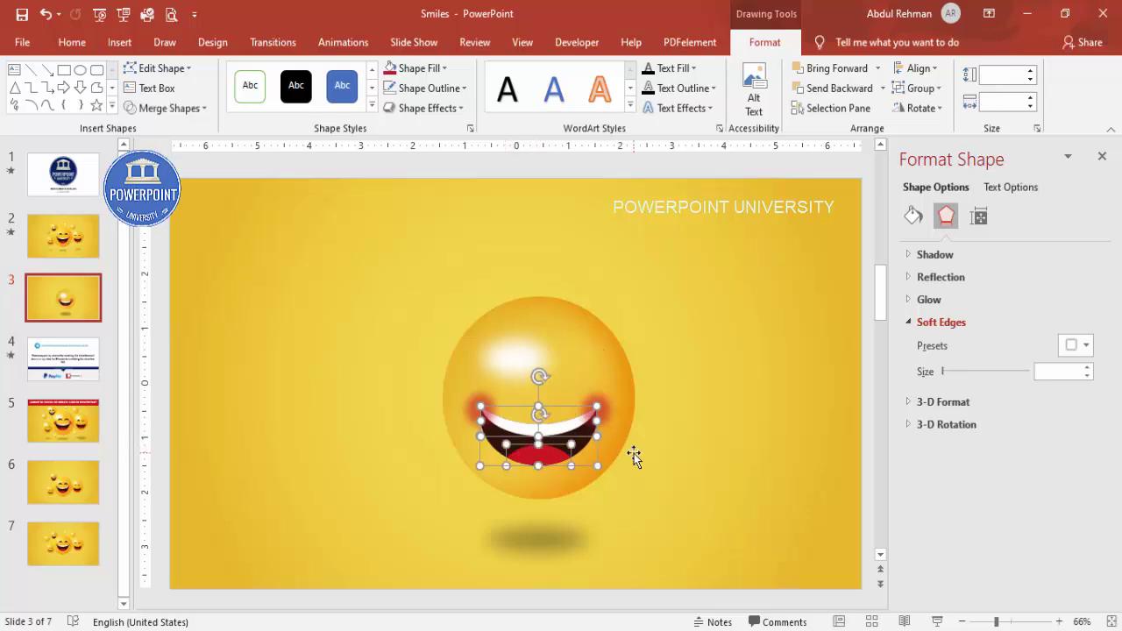
pyautogui.hotkey('ctrl', 'g')
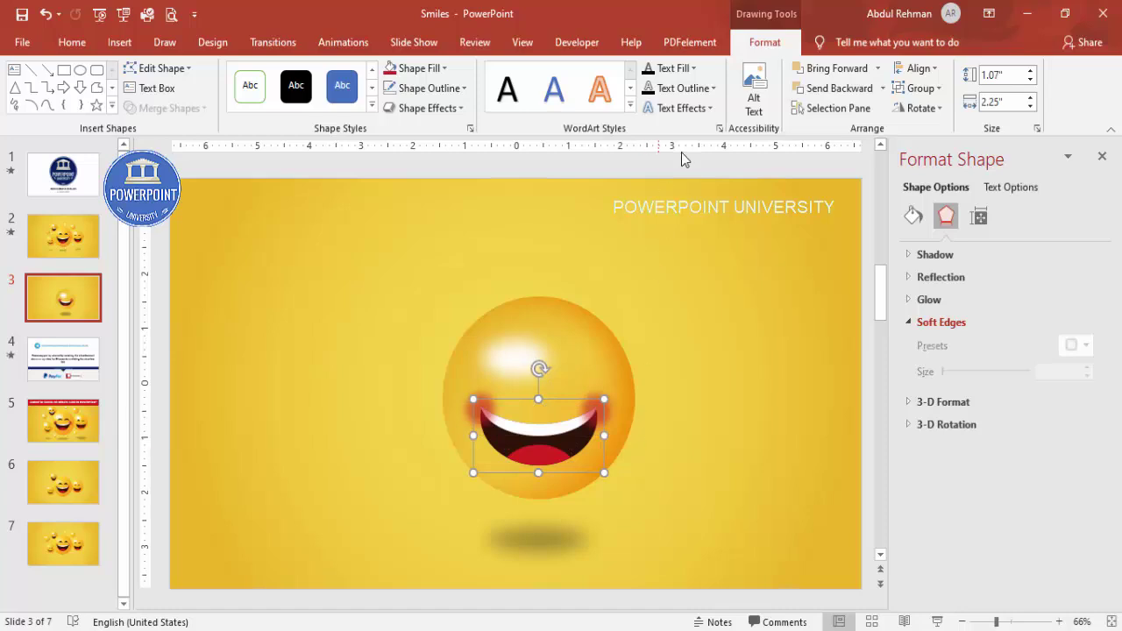
pyautogui.click(880, 68)
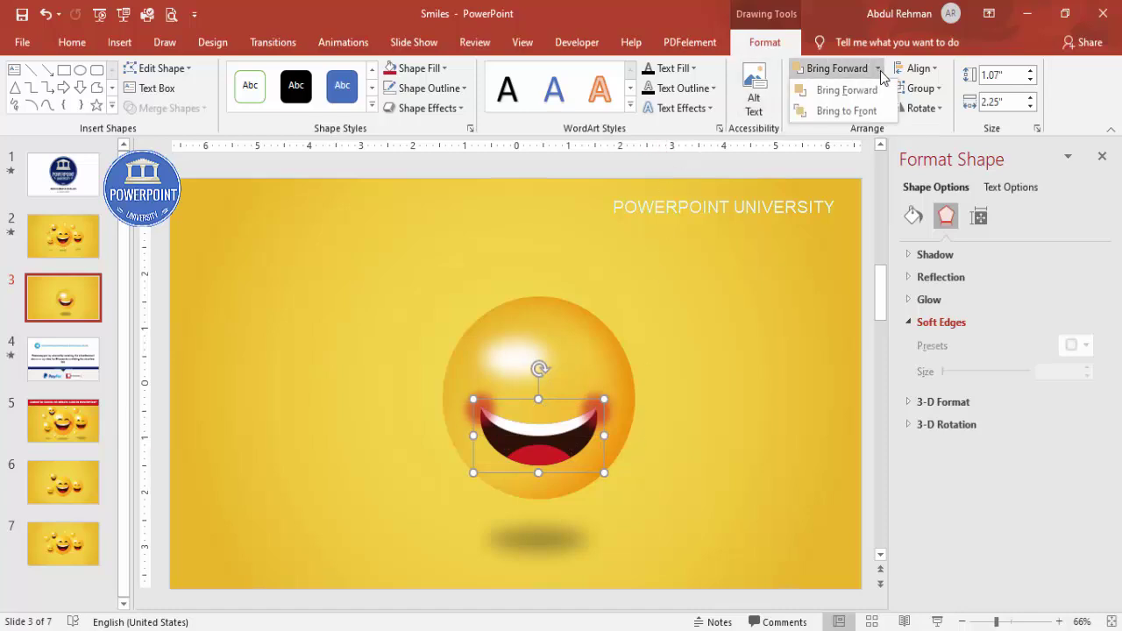
pyautogui.click(843, 110)
pyautogui.click(691, 396)
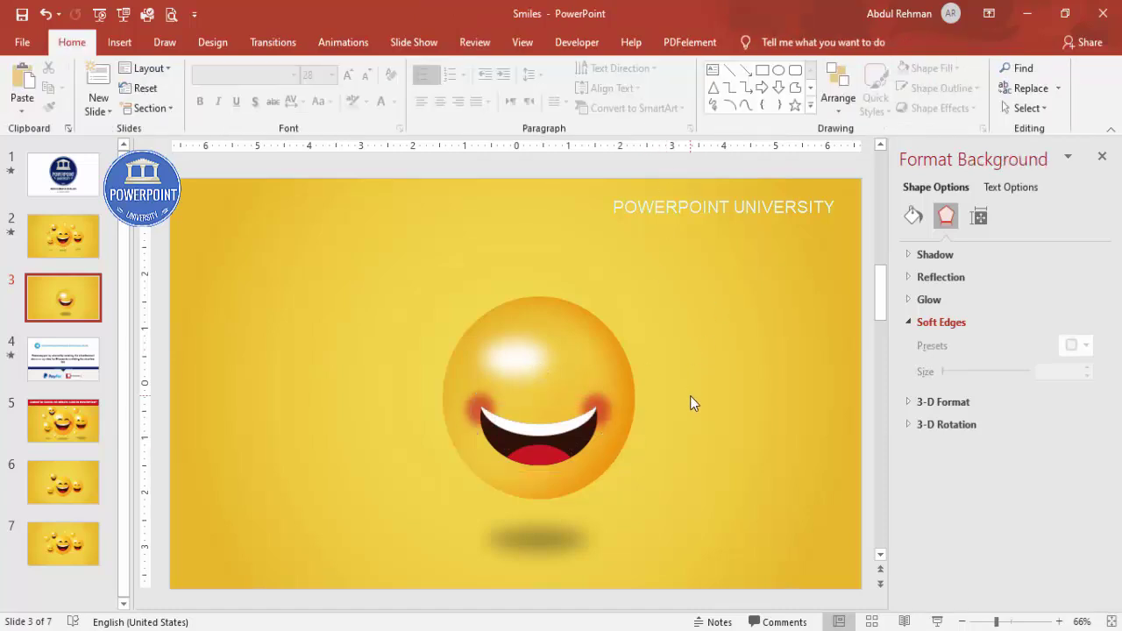
pyautogui.click(583, 445)
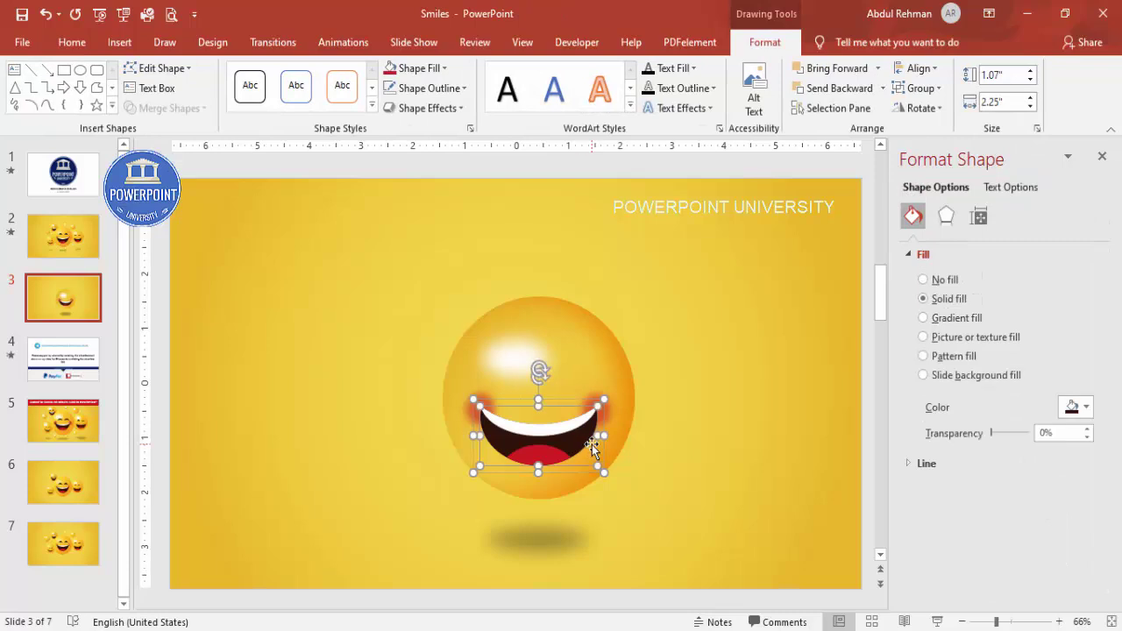
# Step: Paste a copy of the dark mouth, flip it vertically and shrink it to a small arc
pyautogui.click(728, 372)
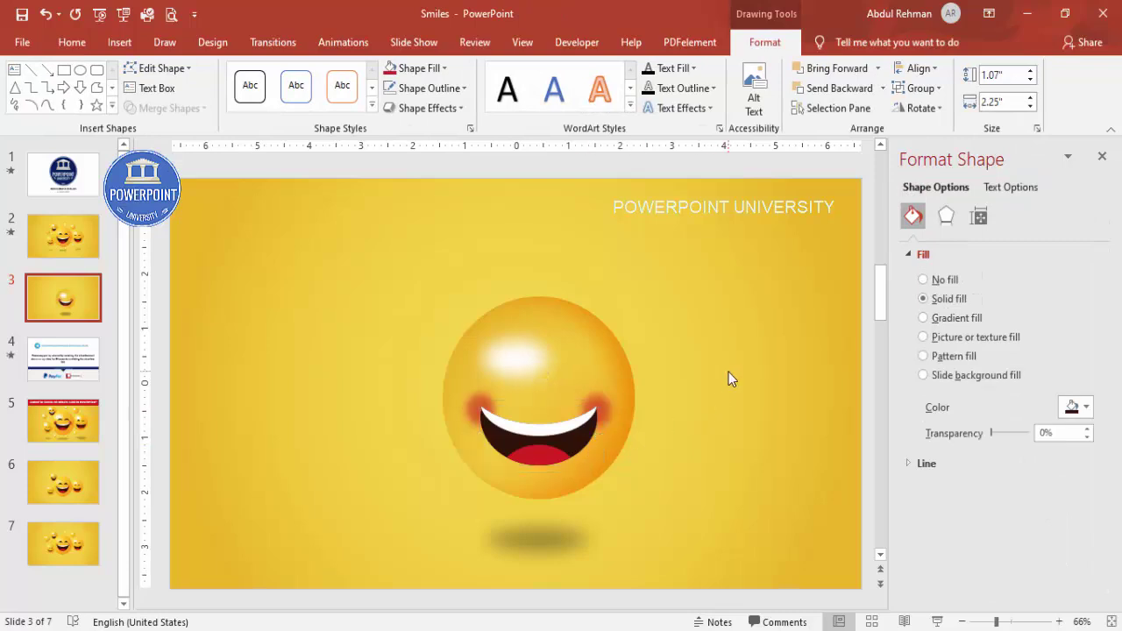
pyautogui.hotkey('ctrl', 'x')
pyautogui.hotkey('ctrl', 'v')
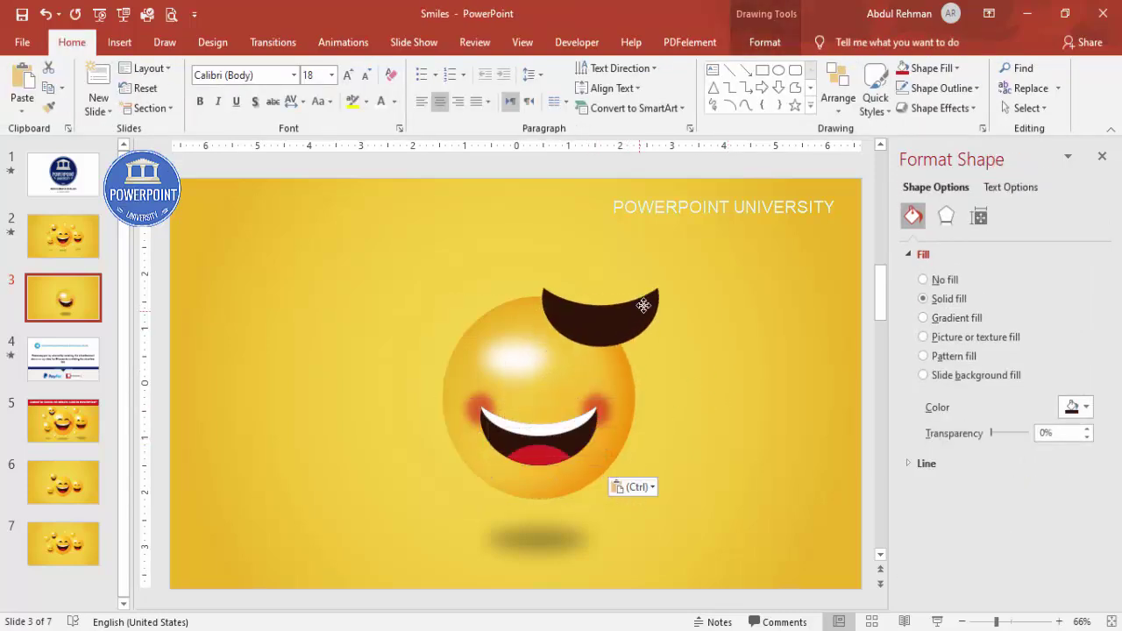
pyautogui.click(765, 43)
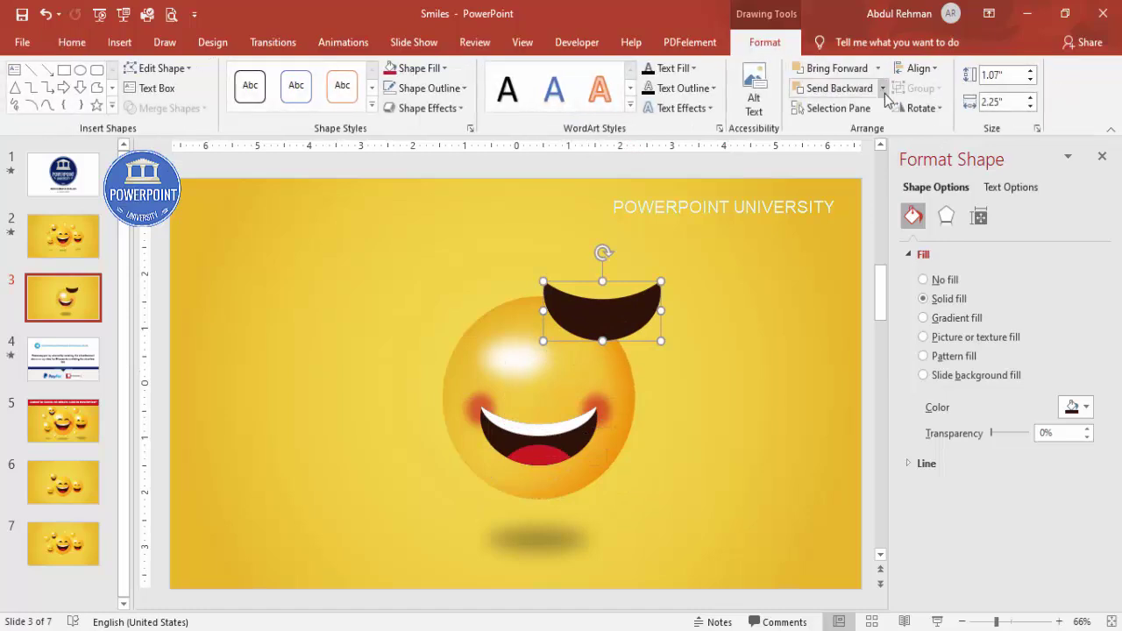
pyautogui.click(921, 108)
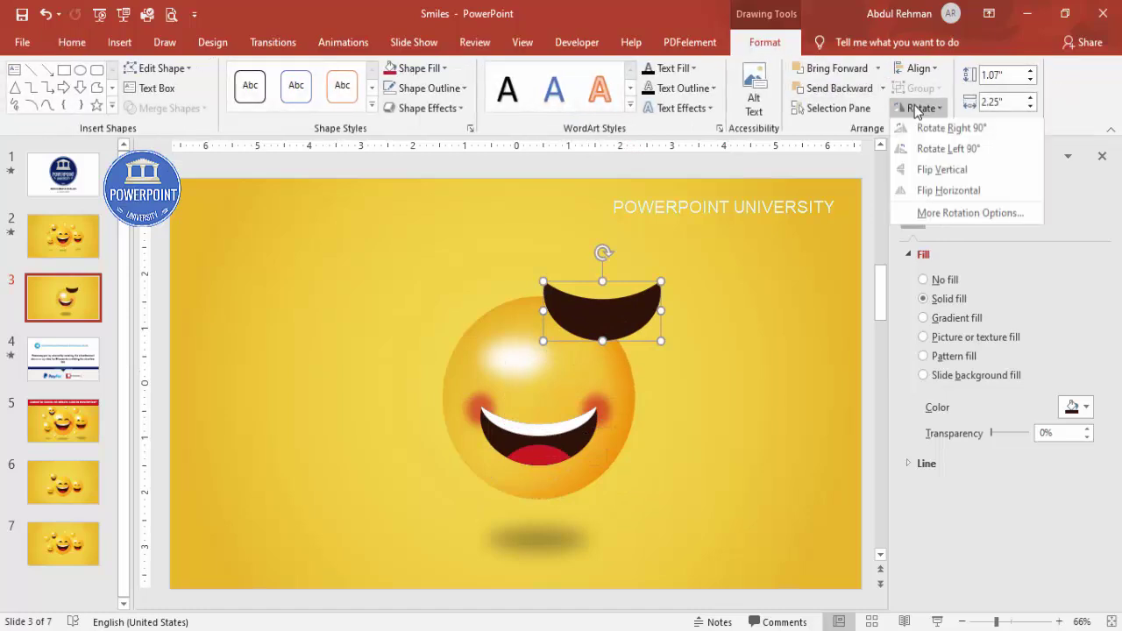
pyautogui.click(953, 173)
pyautogui.moveTo(659, 341); pyautogui.dragTo(509, 368)
# Step: Place the arc as the left eye and duplicate it as the right eye
pyautogui.click(518, 326)
pyautogui.moveTo(518, 326); pyautogui.dragTo(522, 376)
pyautogui.click(517, 375)
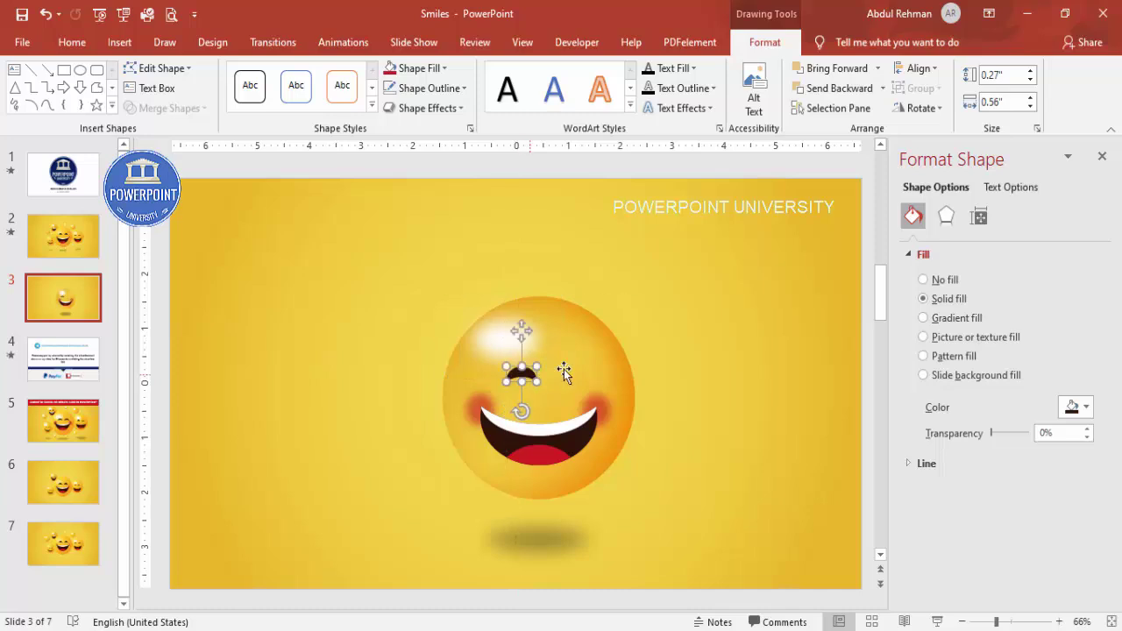
pyautogui.hotkey('ctrl', 'z')
pyautogui.moveTo(530, 375); pyautogui.dragTo(569, 373)
pyautogui.click(520, 377)
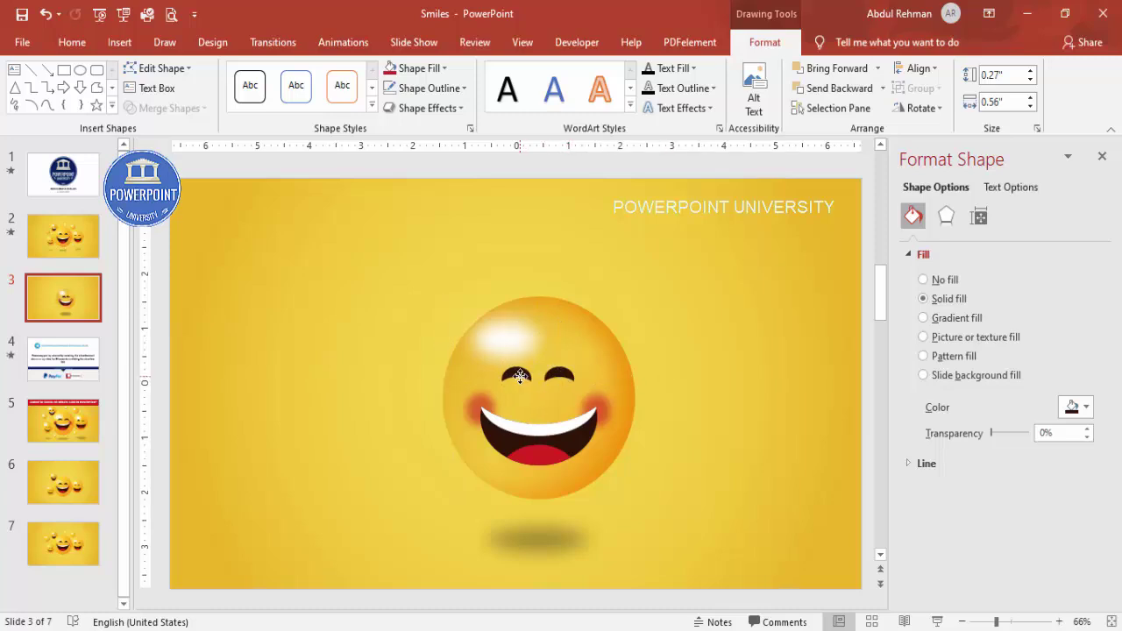
pyautogui.click(712, 369)
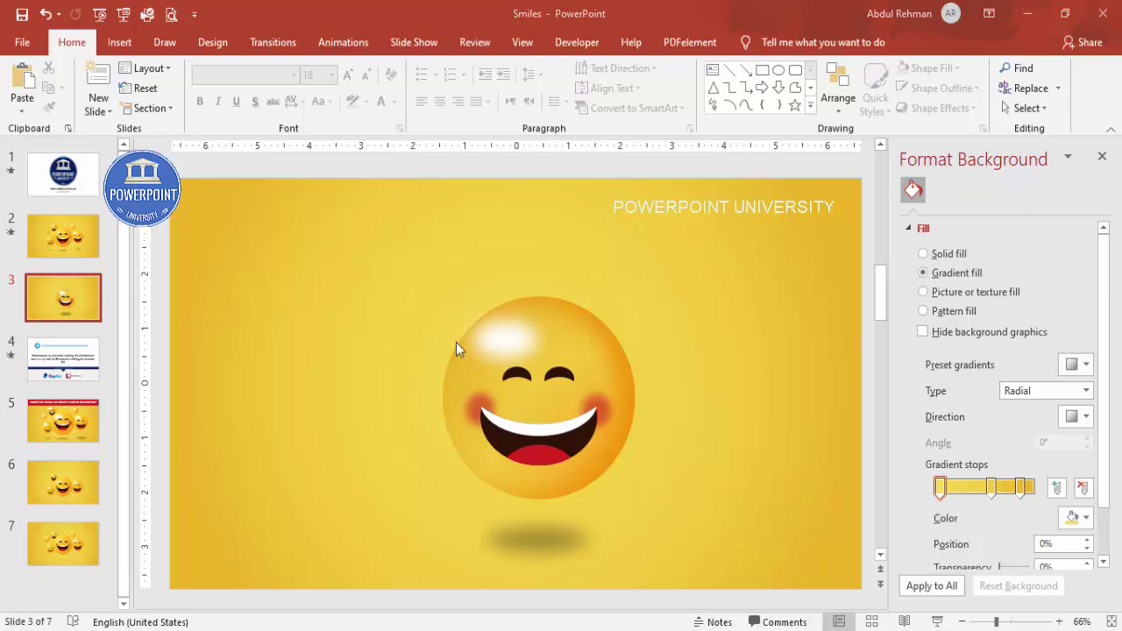
# Step: Group all the emoji parts and place a duplicate at the slide's upper left
pyautogui.moveTo(340, 258); pyautogui.dragTo(729, 527)
pyautogui.hotkey('ctrl', 'g')
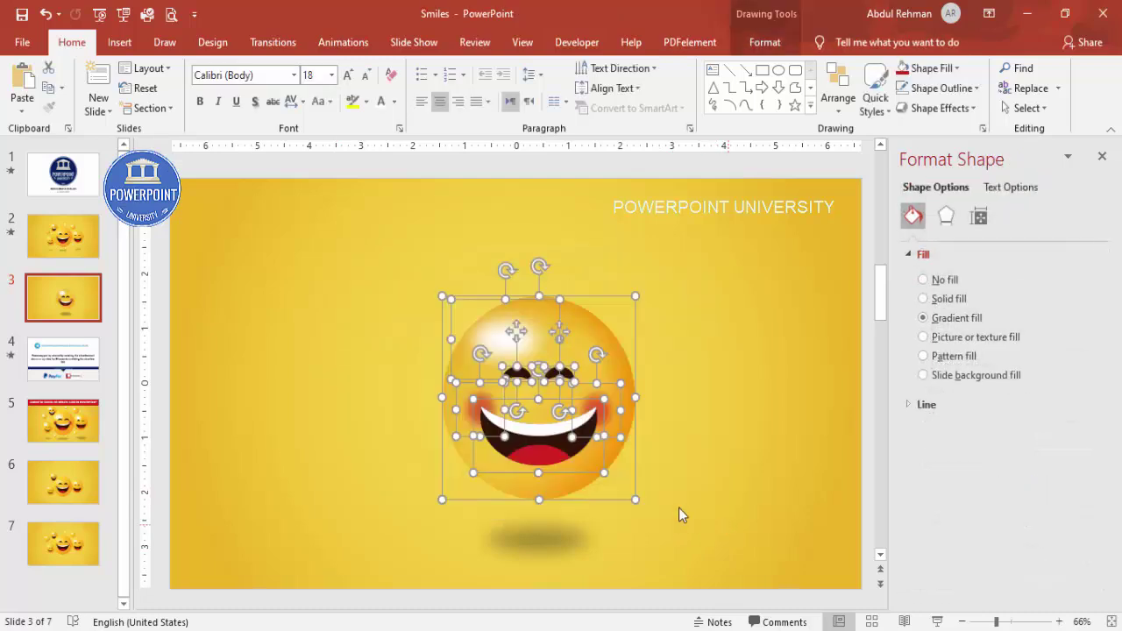
pyautogui.moveTo(572, 331); pyautogui.dragTo(346, 274)
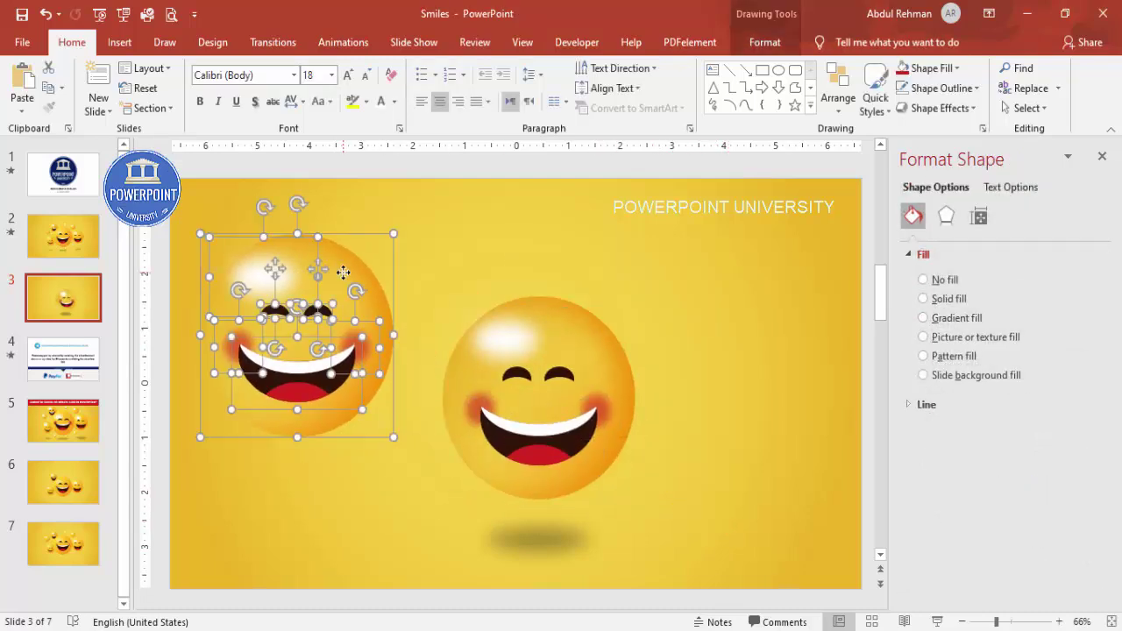
pyautogui.click(431, 253)
# Step: Delete the duplicate's white teeth and enlarge its dark mouth
pyautogui.click(294, 367)
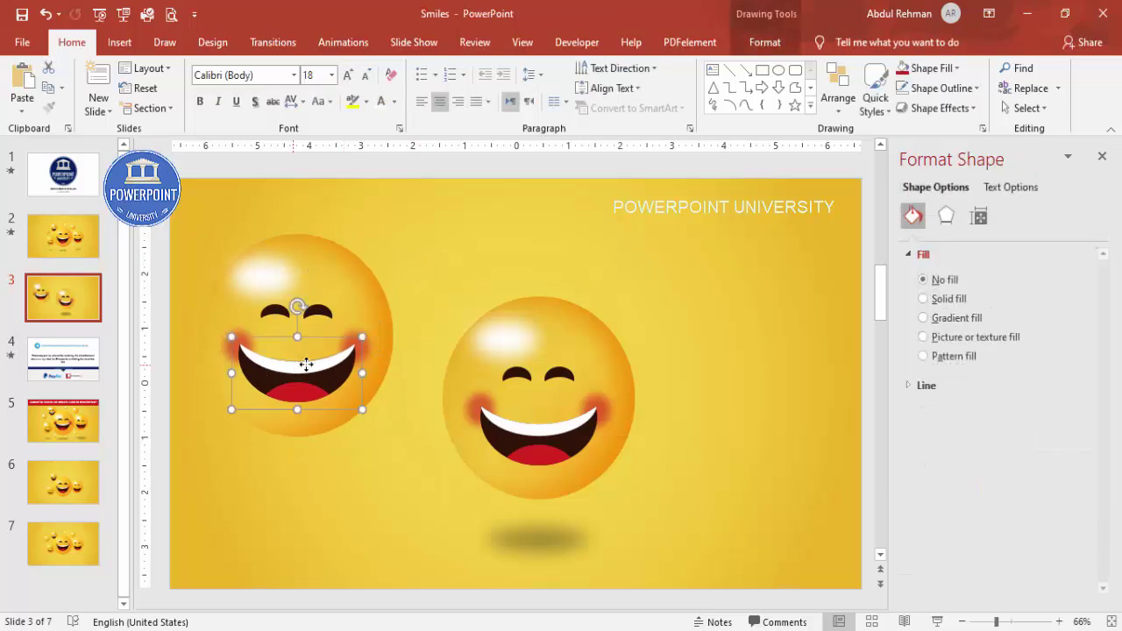
pyautogui.click(464, 356)
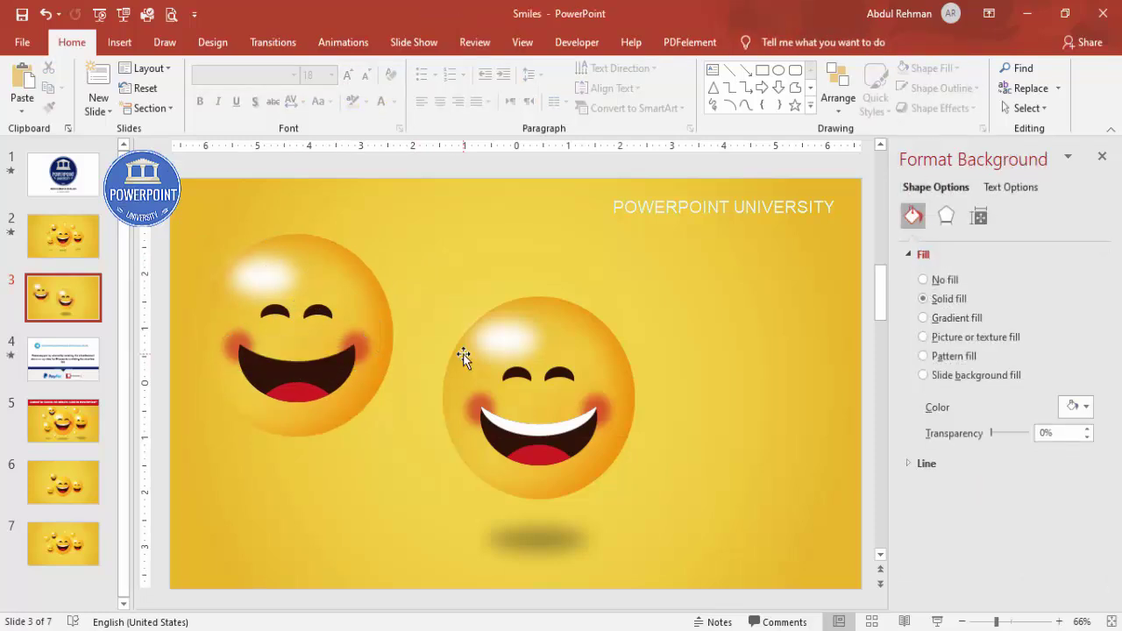
pyautogui.click(303, 369)
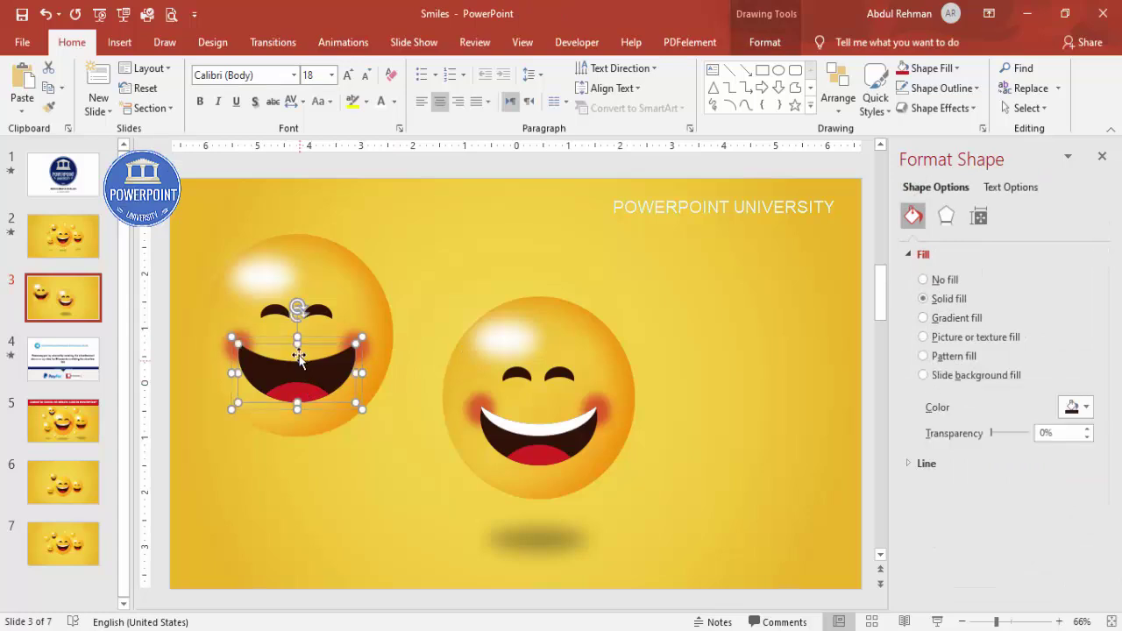
pyautogui.press('Delete')
pyautogui.moveTo(300, 329)
pyautogui.mouseDown()
pyautogui.moveTo(304, 321)
pyautogui.moveTo(305, 397)
pyautogui.mouseUp()
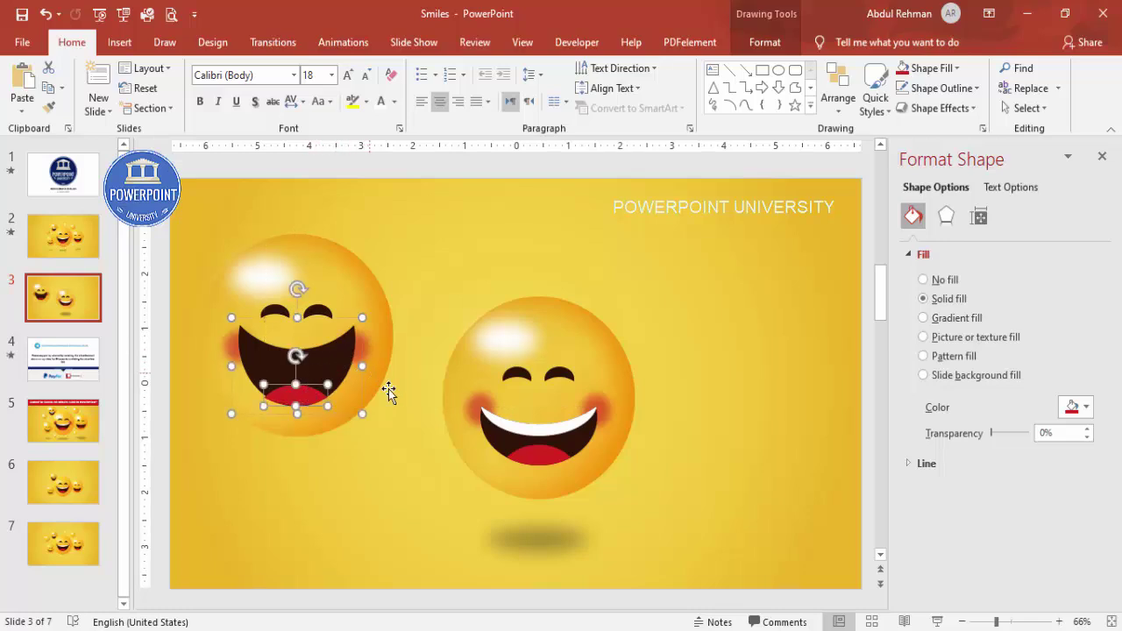
# Step: Ungroup the duplicate emoji and select its red tongue
pyautogui.click(412, 457)
pyautogui.click(315, 364)
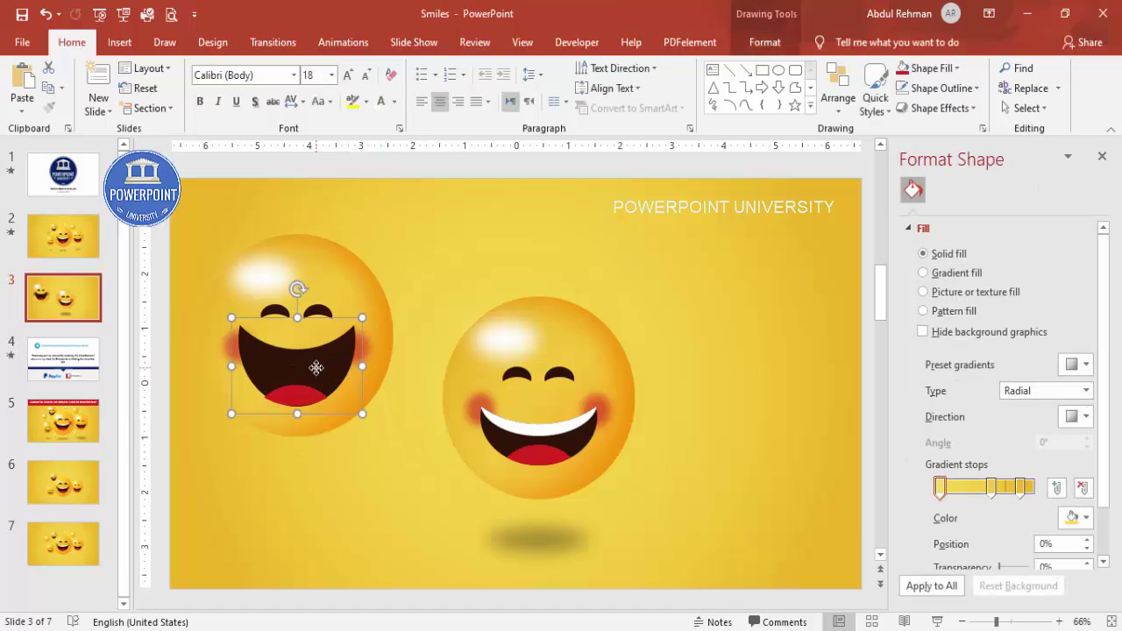
pyautogui.rightClick(317, 368)
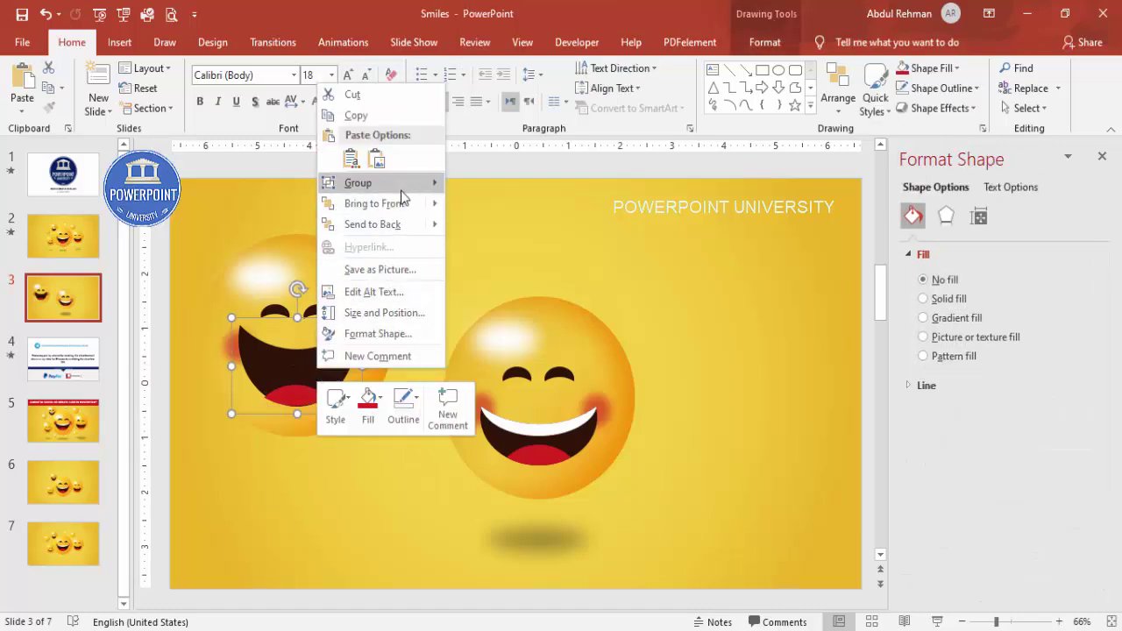
pyautogui.moveTo(401, 184)
pyautogui.click(471, 227)
pyautogui.click(322, 432)
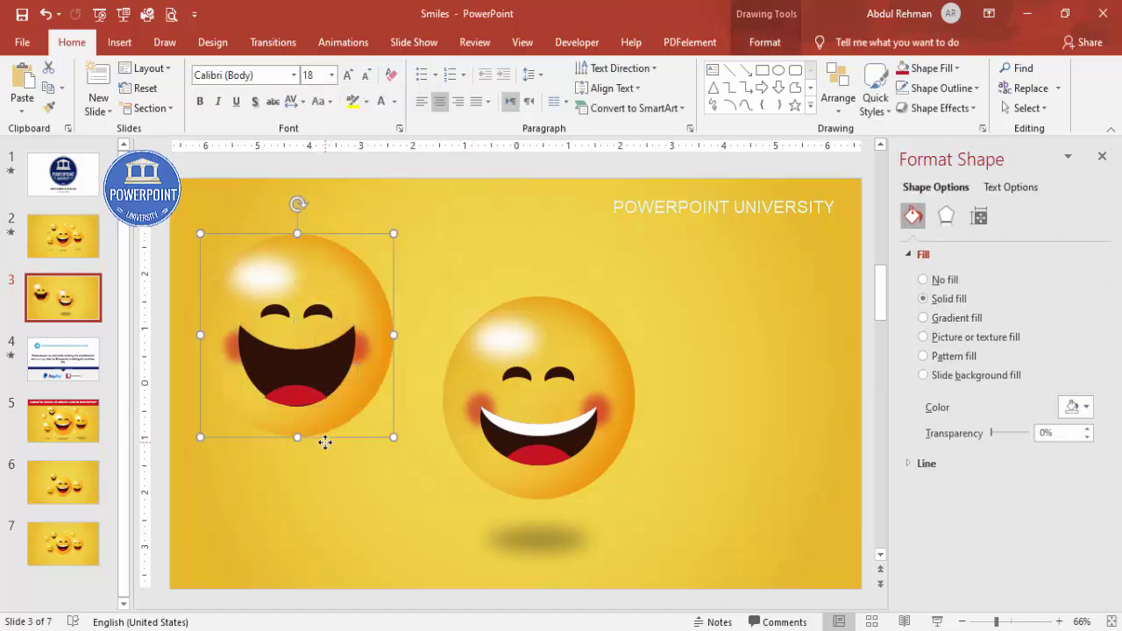
pyautogui.click(313, 398)
# Step: Delete the left emoji's tongue, copy its mouth to the upper right, and overlap an oval
pyautogui.press('Delete')
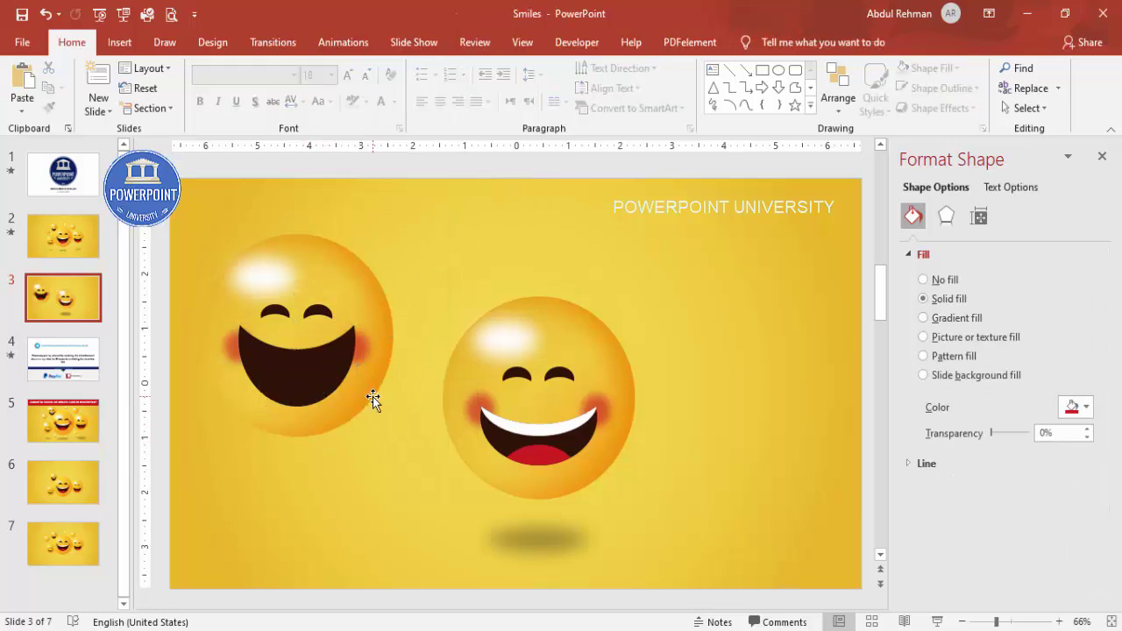
pyautogui.click(325, 368)
pyautogui.moveTo(325, 368); pyautogui.dragTo(731, 270)
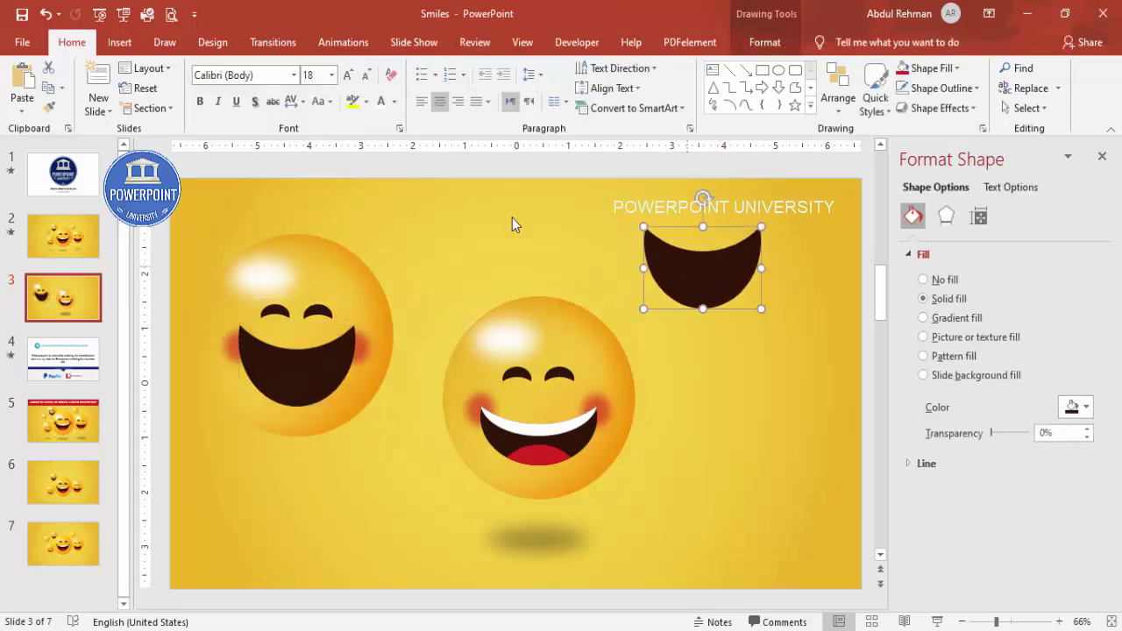
pyautogui.click(120, 43)
pyautogui.click(262, 92)
pyautogui.click(273, 275)
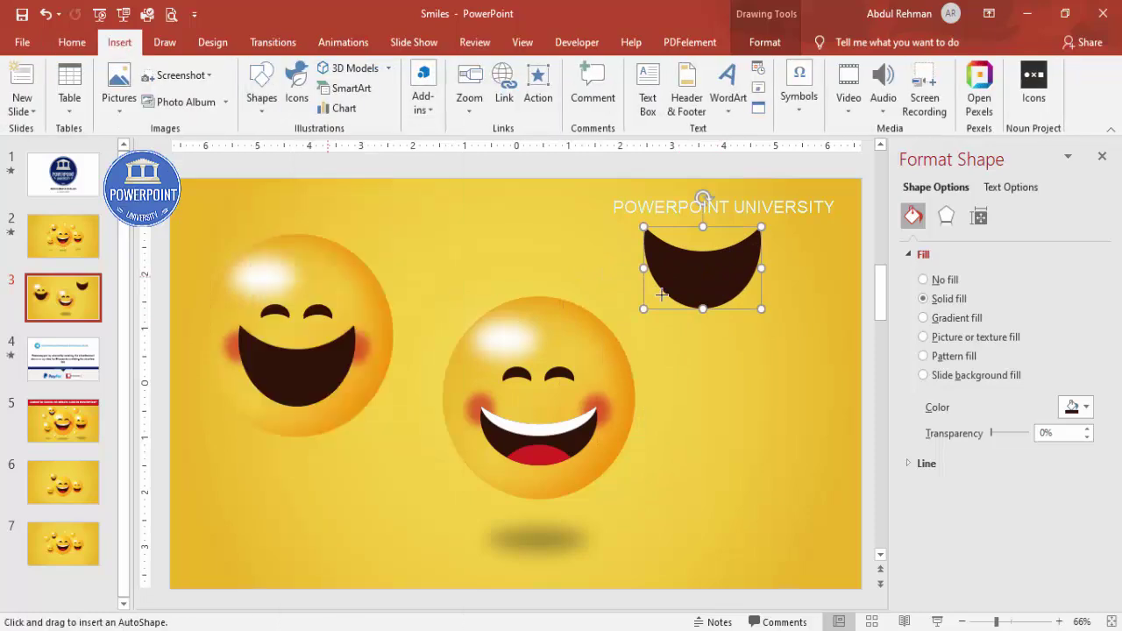
pyautogui.moveTo(651, 296); pyautogui.dragTo(765, 392)
pyautogui.moveTo(720, 352); pyautogui.dragTo(716, 347)
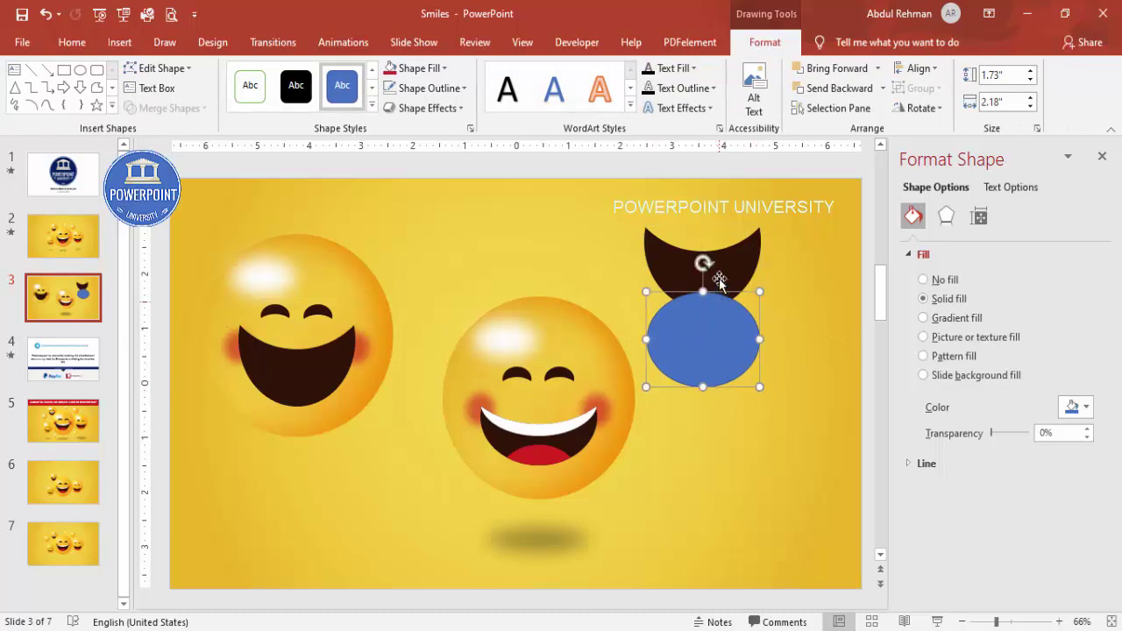
# Step: Merge the mouth copy and oval into a lens shape filled dark red
pyautogui.click(715, 265)
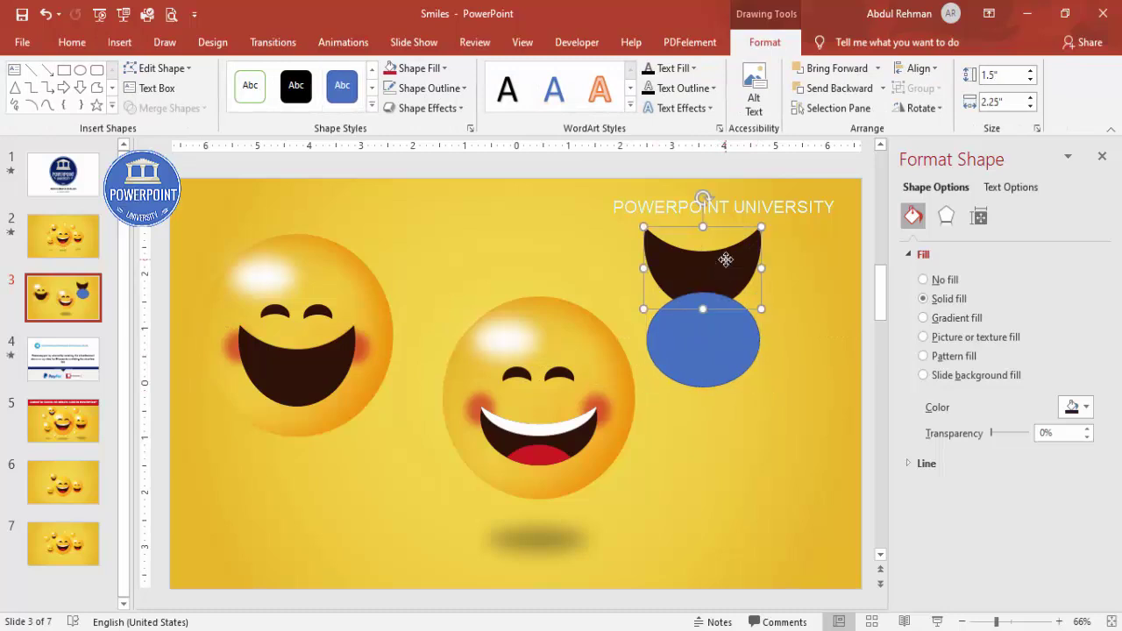
pyautogui.keyDown('shift'); pyautogui.click(730, 372); pyautogui.keyUp('shift')
pyautogui.click(167, 108)
pyautogui.click(188, 213)
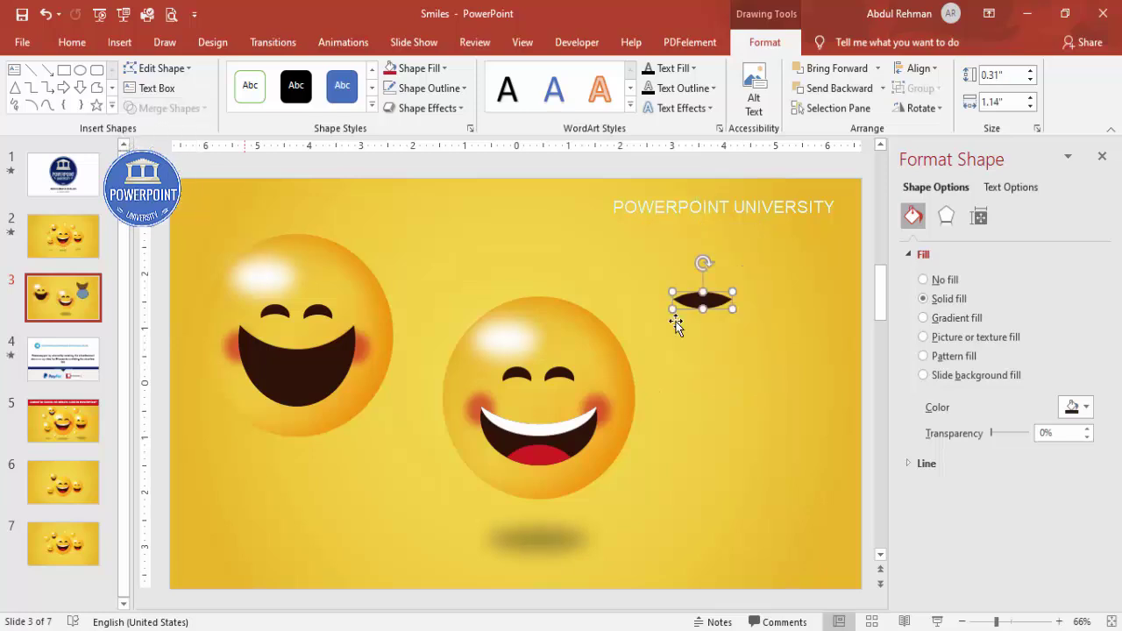
pyautogui.click(1072, 407)
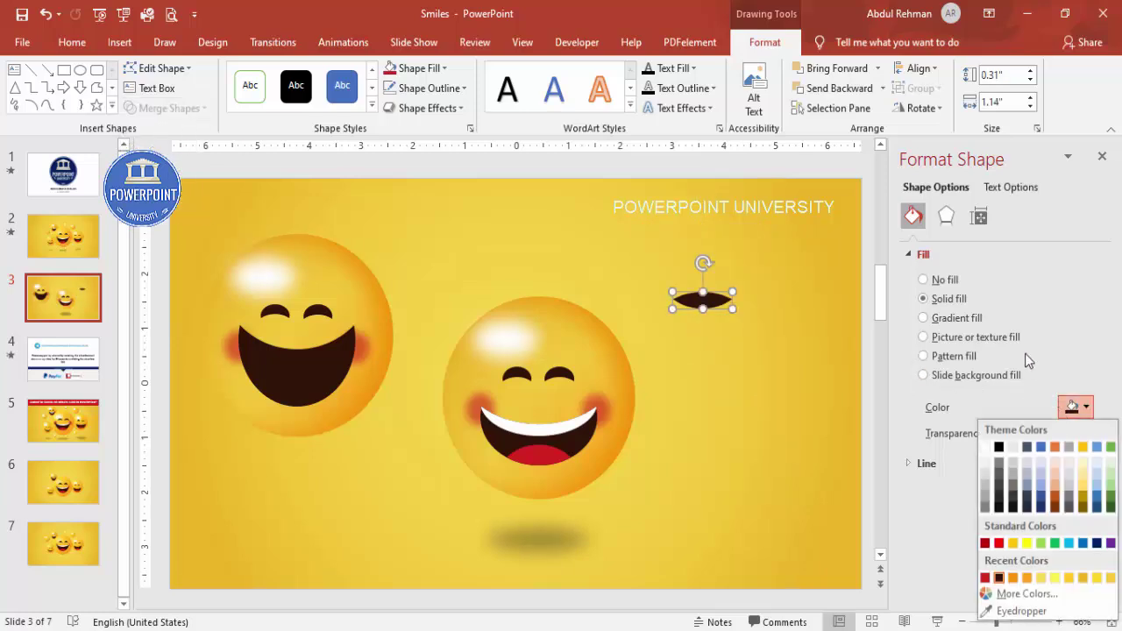
pyautogui.click(985, 578)
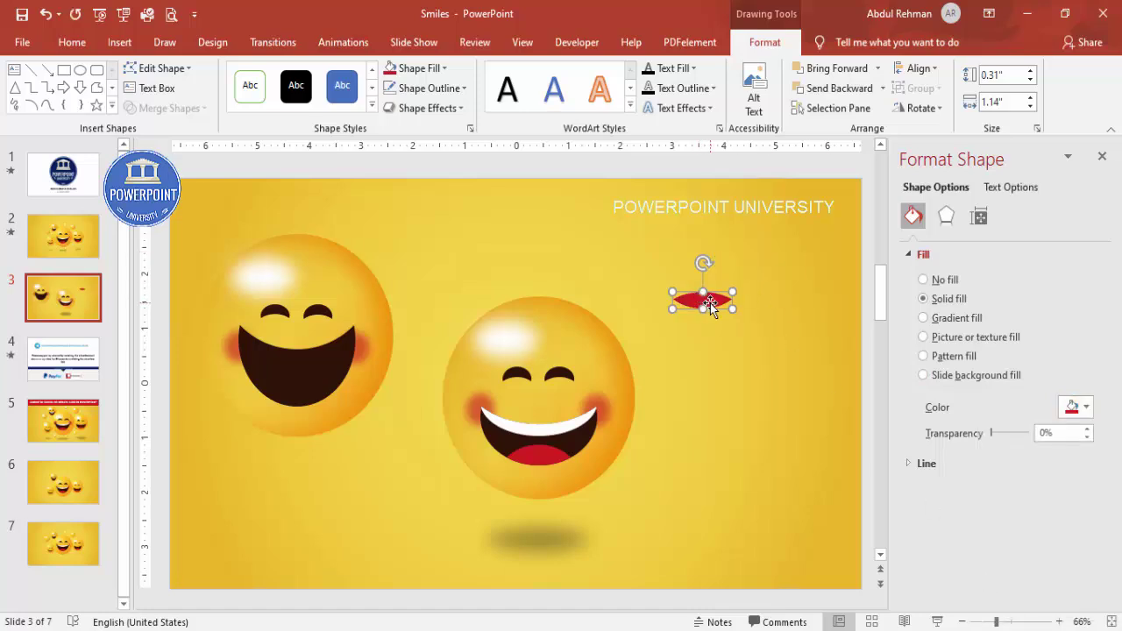